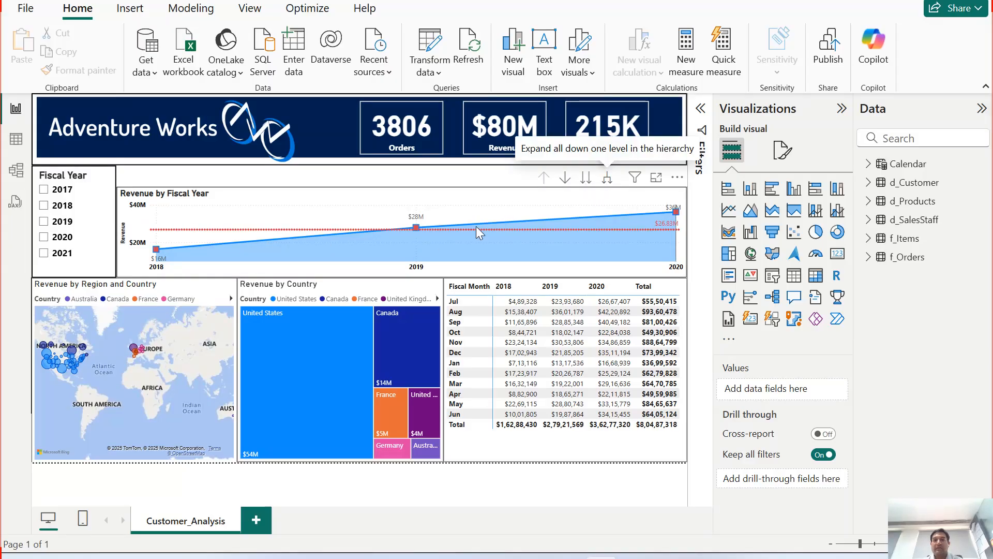
Step: Expand the Revenue by Fiscal Year chart down the hierarchy to fiscal month and then fiscal day
click(608, 181)
mouse_move(535, 236)
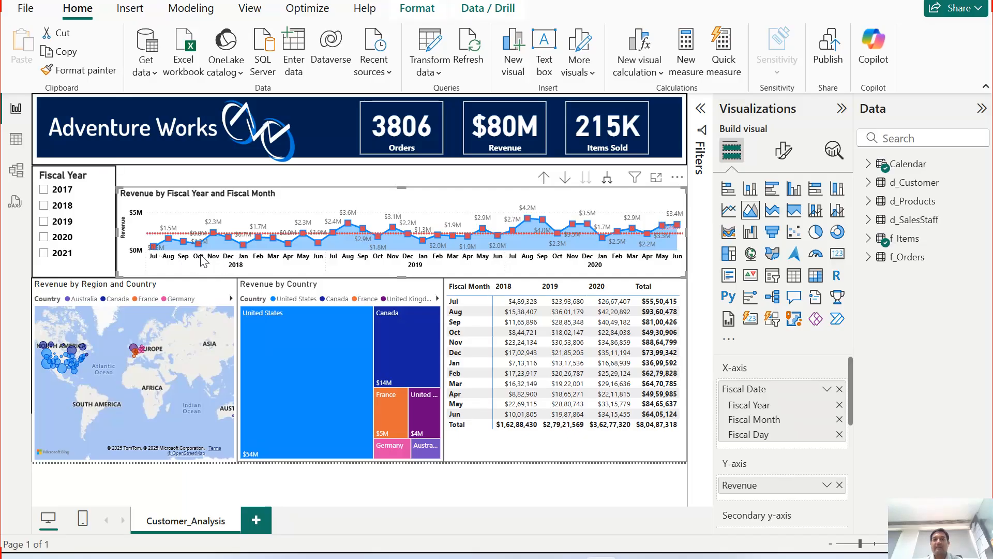
click(607, 178)
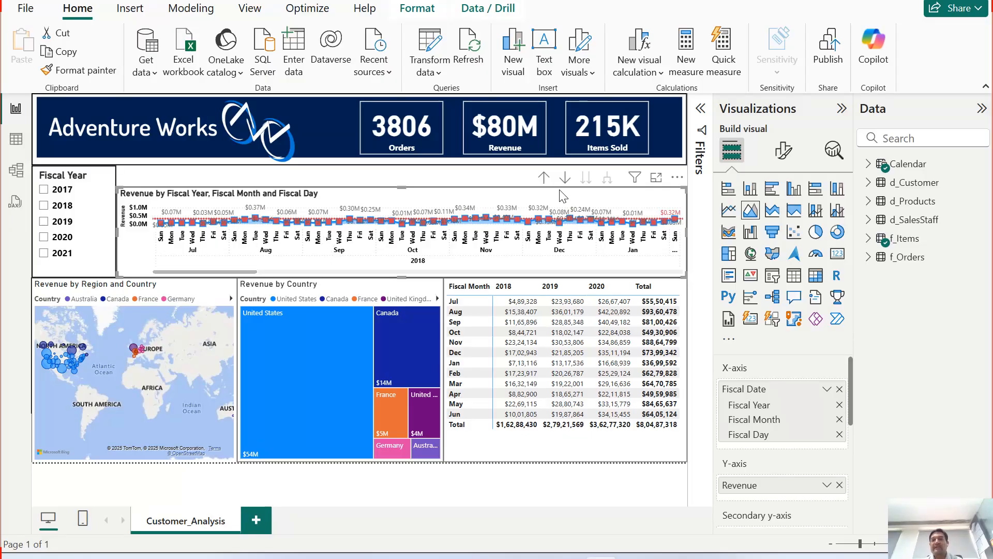
Step: Drill the revenue chart back up two levels to fiscal year
click(544, 178)
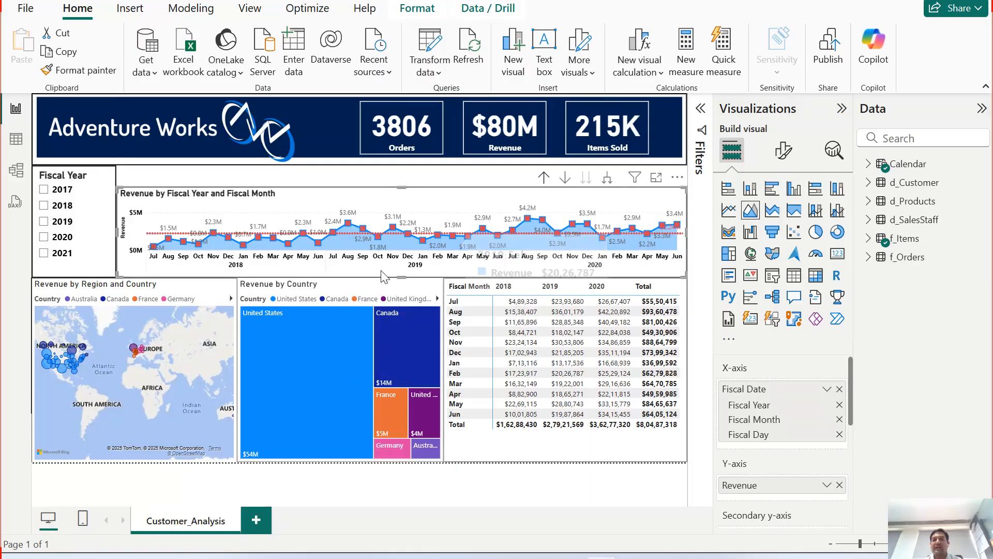
click(543, 178)
mouse_move(416, 318)
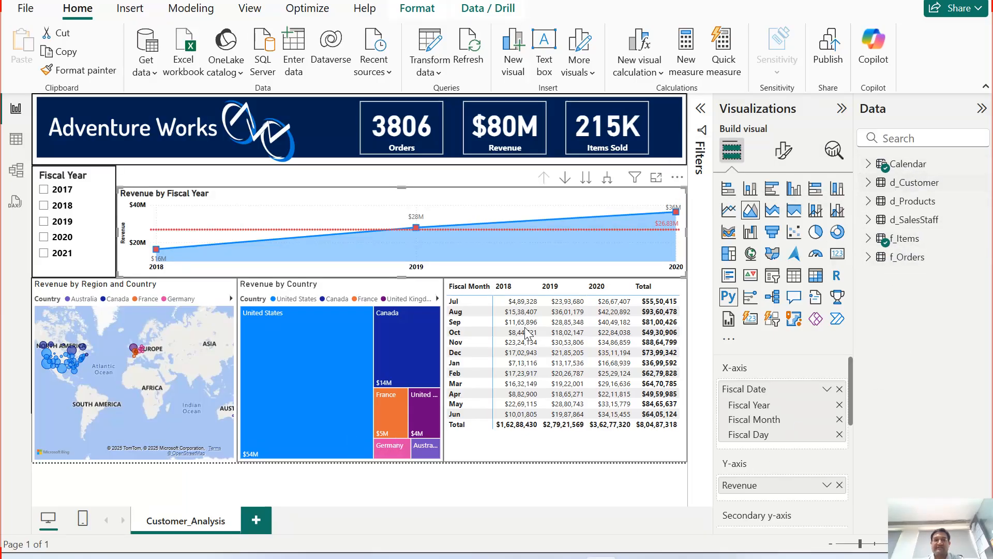
mouse_move(385, 433)
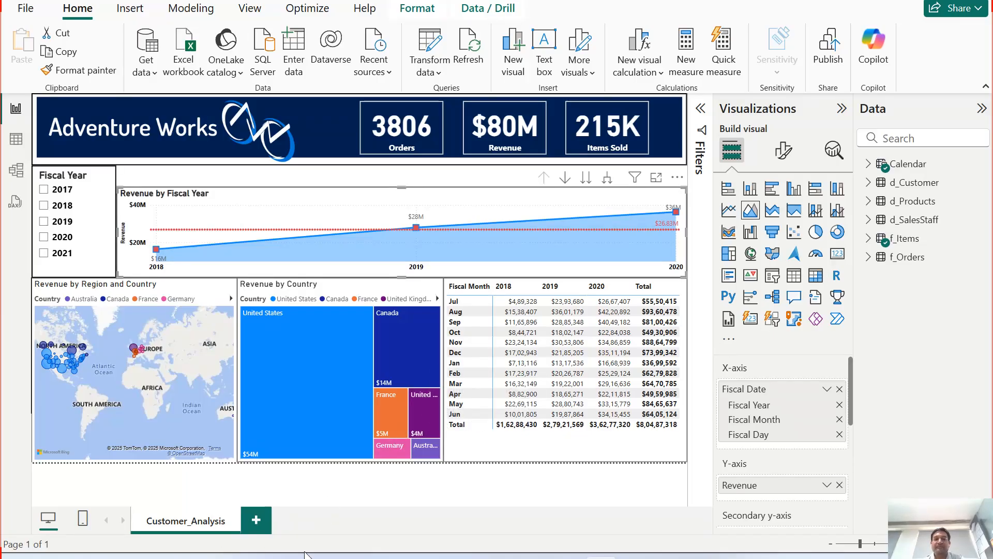
Step: Browse the fields of the d_Products table, then collapse it
click(871, 202)
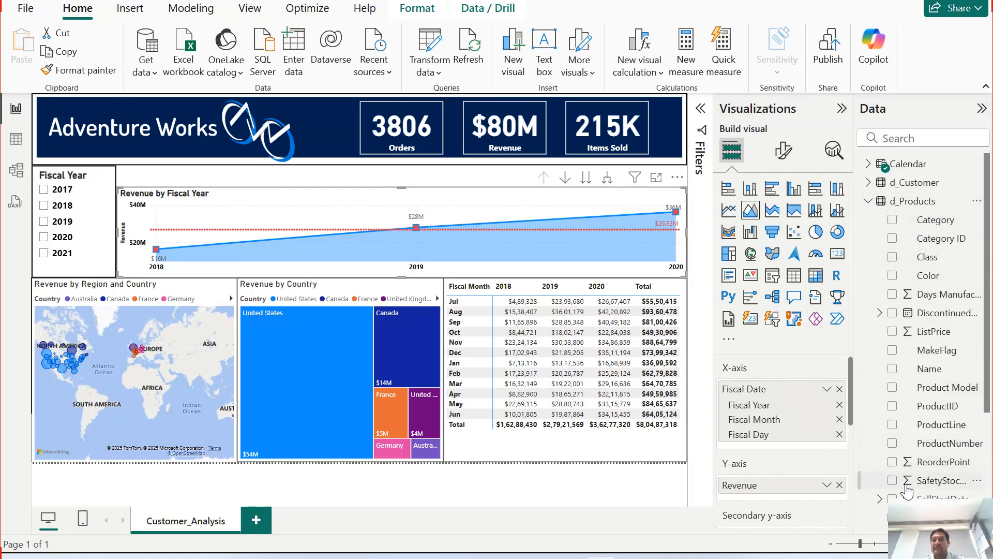
scroll(950, 339, down, 3)
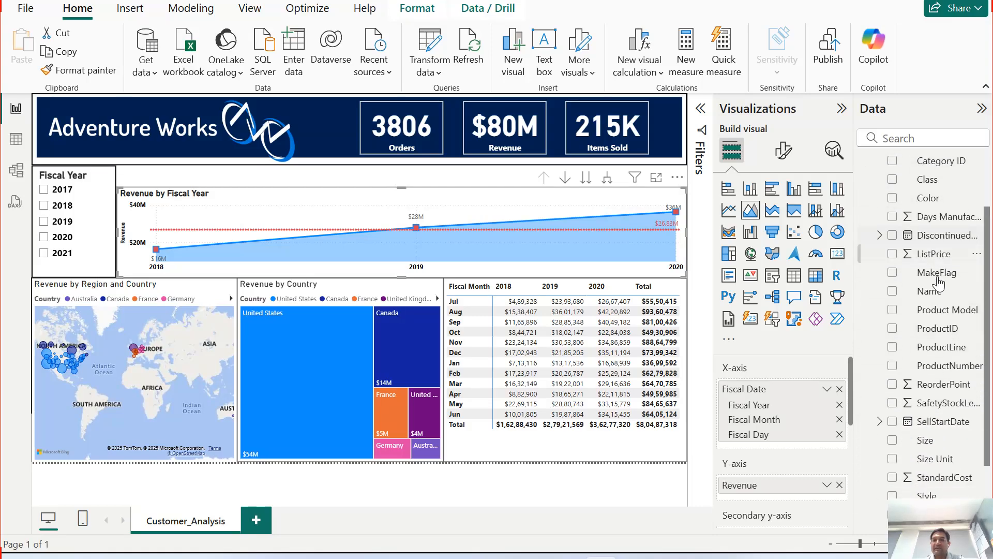
scroll(943, 463, down, 3)
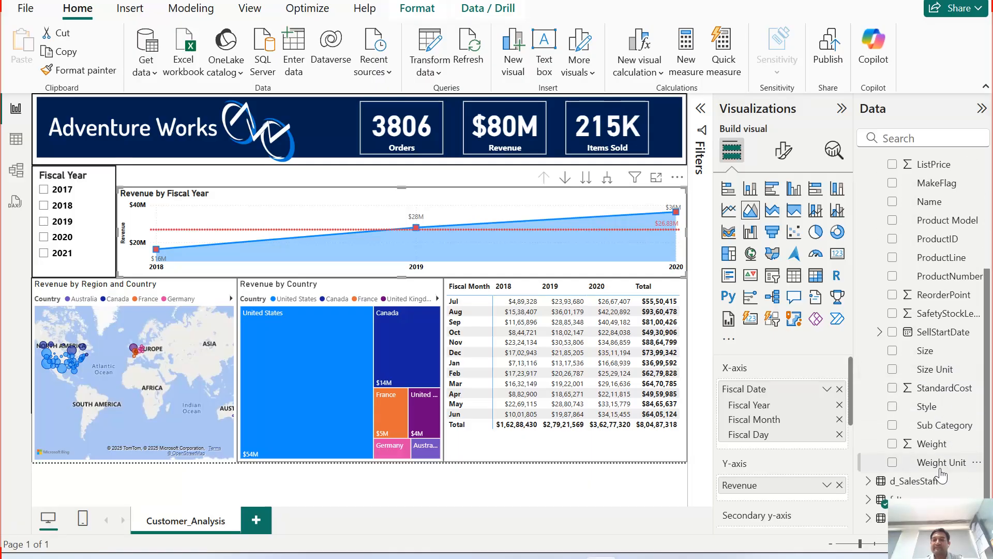
scroll(941, 475, up, 5)
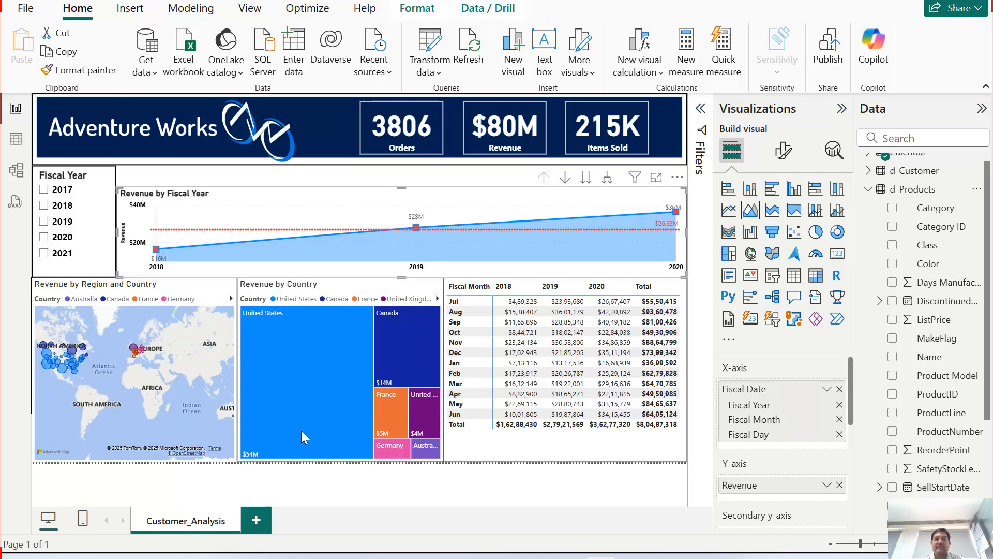
mouse_move(296, 422)
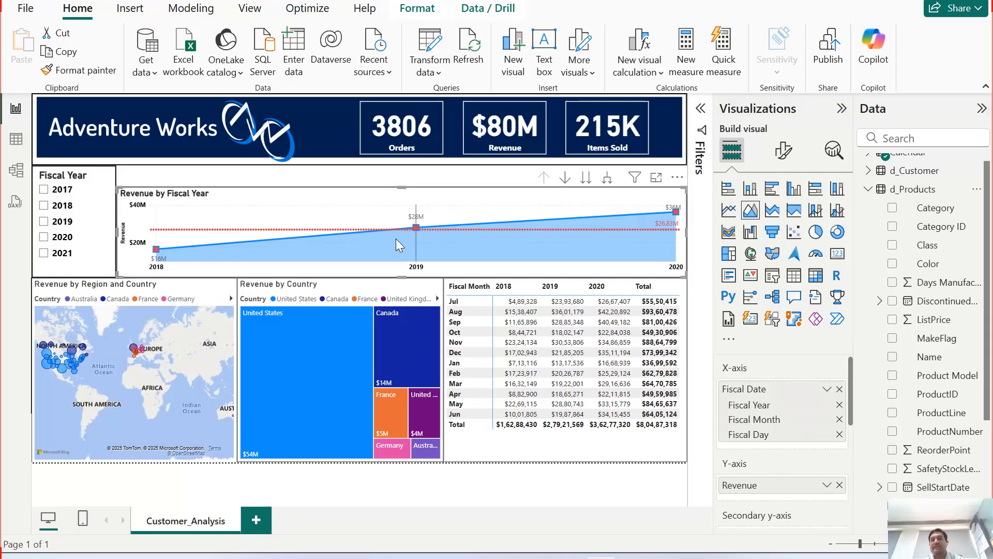
mouse_move(398, 244)
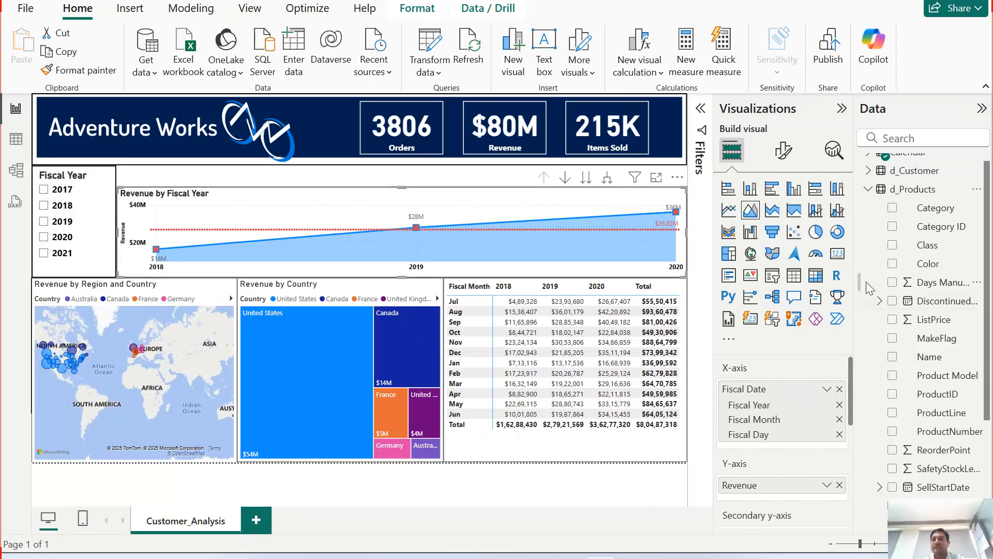
click(868, 190)
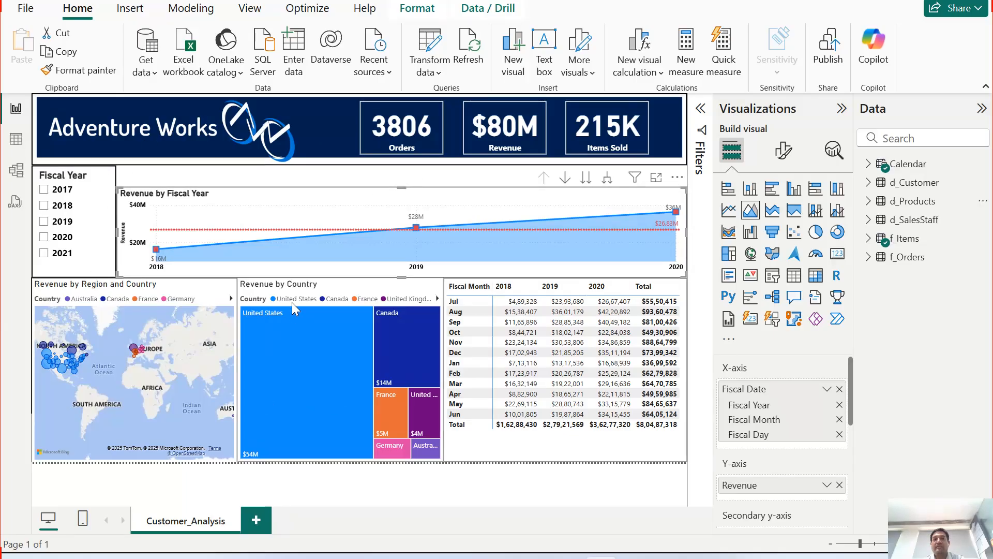
Step: Duplicate the Customer_Analysis report page
mouse_move(266, 245)
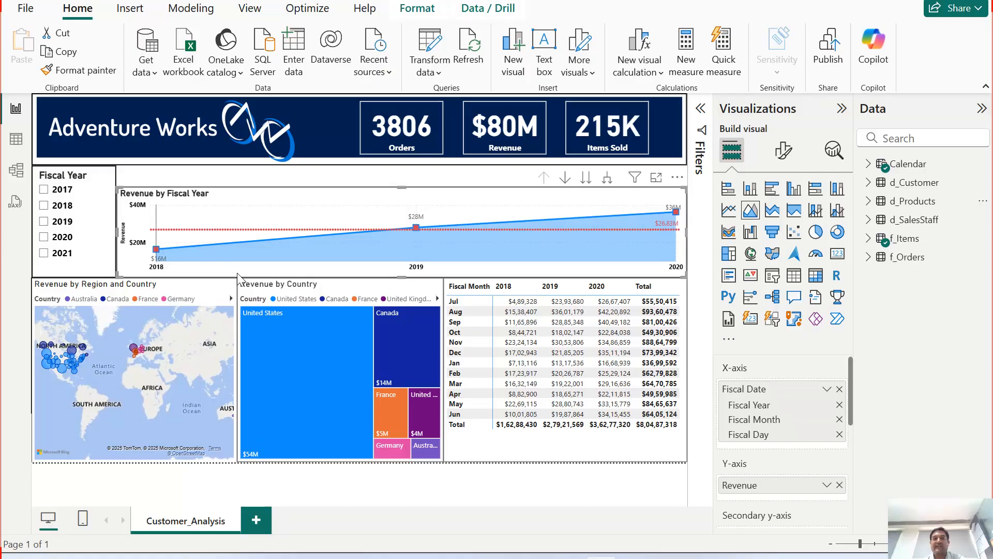
right_click(201, 525)
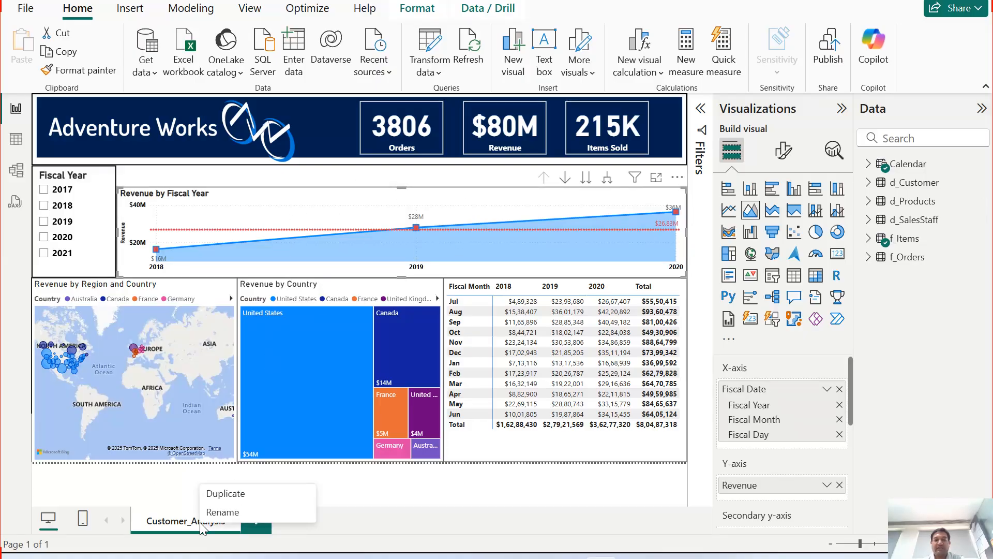
click(226, 493)
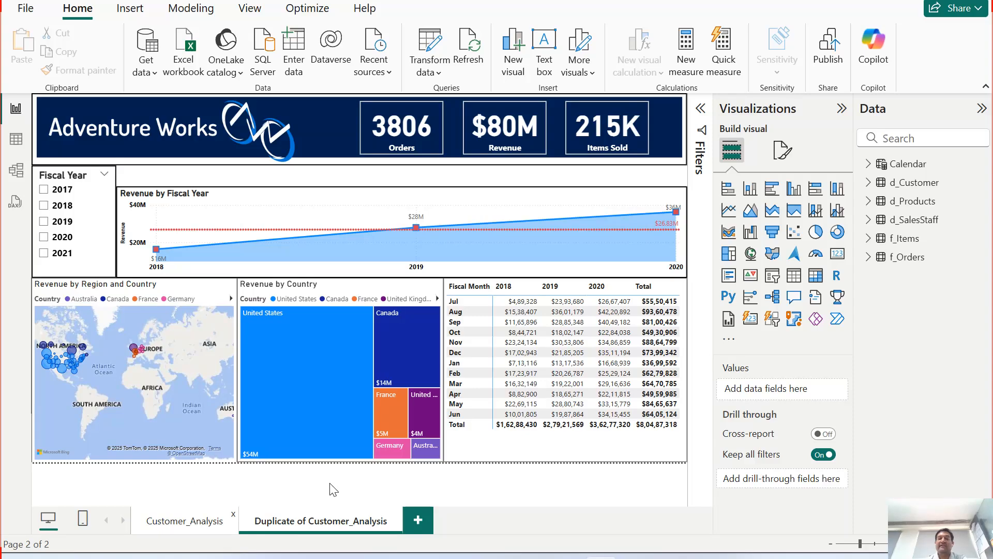
click(193, 522)
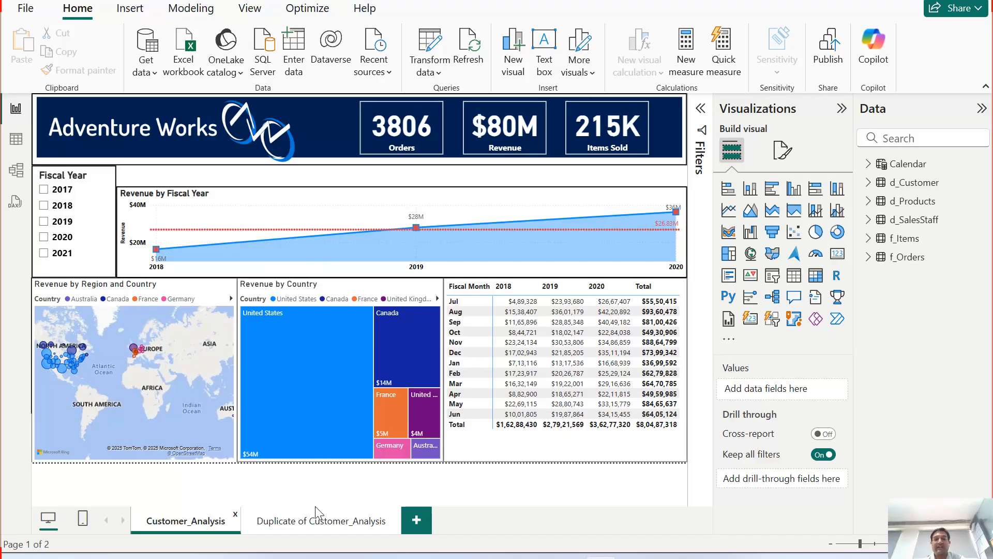
click(334, 520)
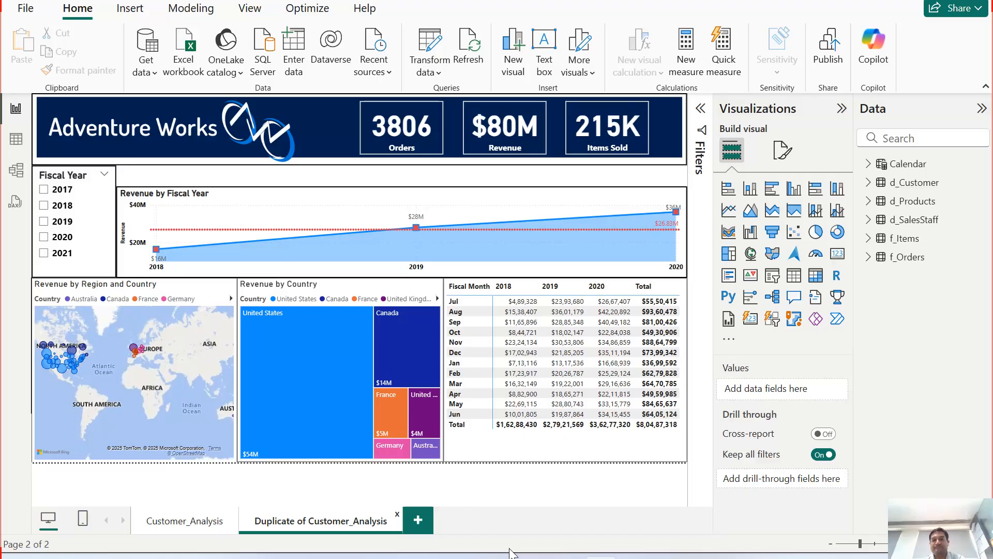
Step: Rename the duplicated page to Product_Analysis
double_click(290, 521)
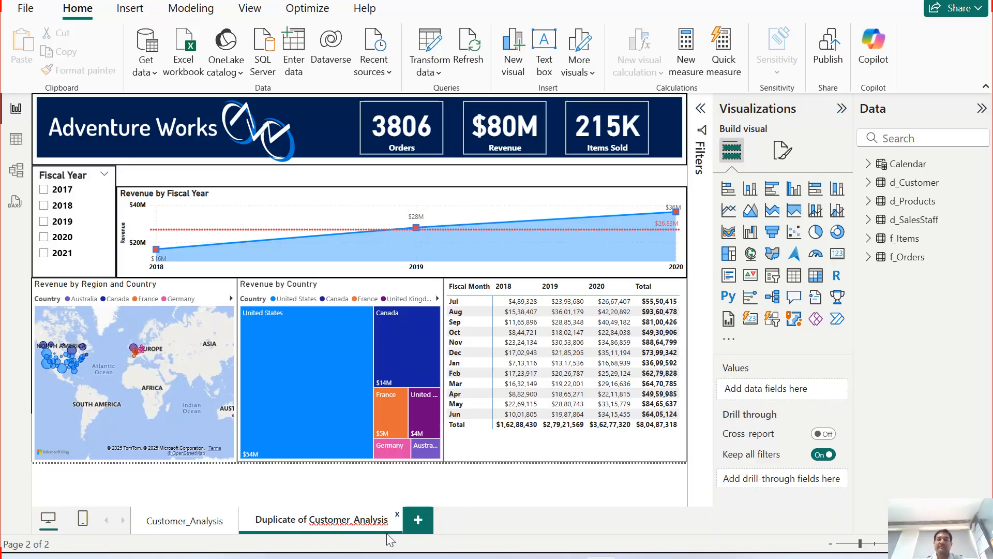
key(Left)
key(Left)
key(Left)
key(Left)
key(Left)
key(Left)
key(Left)
key(Left)
key(Left)
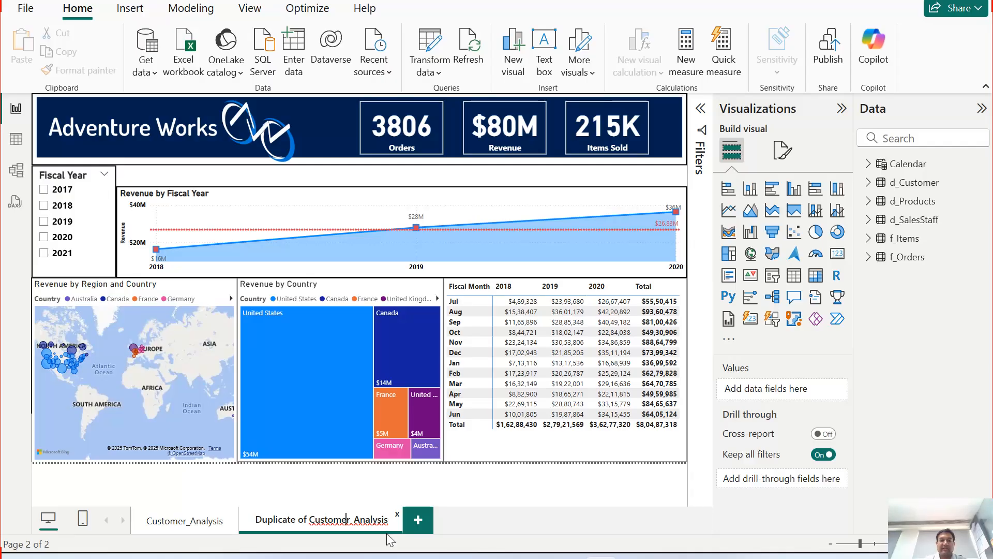
key(shift+Left)
key(shift+Left)
key(shift+Left)
key(shift+Left)
key(shift+Left)
key(shift+Left)
key(shift+Left)
key(shift+Left)
key(shift+Left)
key(shift+Left)
key(shift+Left)
key(shift+Left)
key(shift+Left)
key(shift+Left)
key(shift+Left)
key(shift+Left)
key(shift+Left)
key(shift+Left)
key(shift+Left)
key(shift+Left)
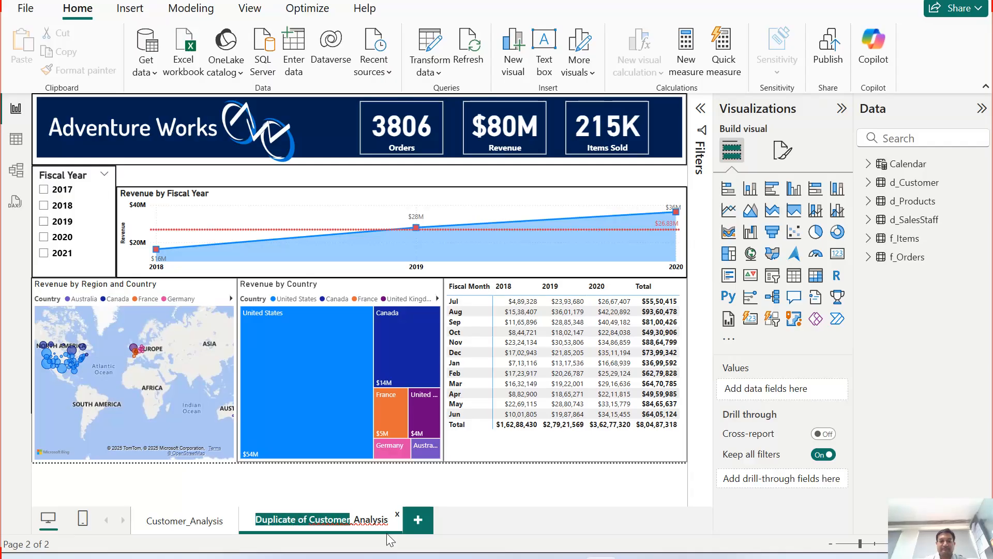
text(Product)
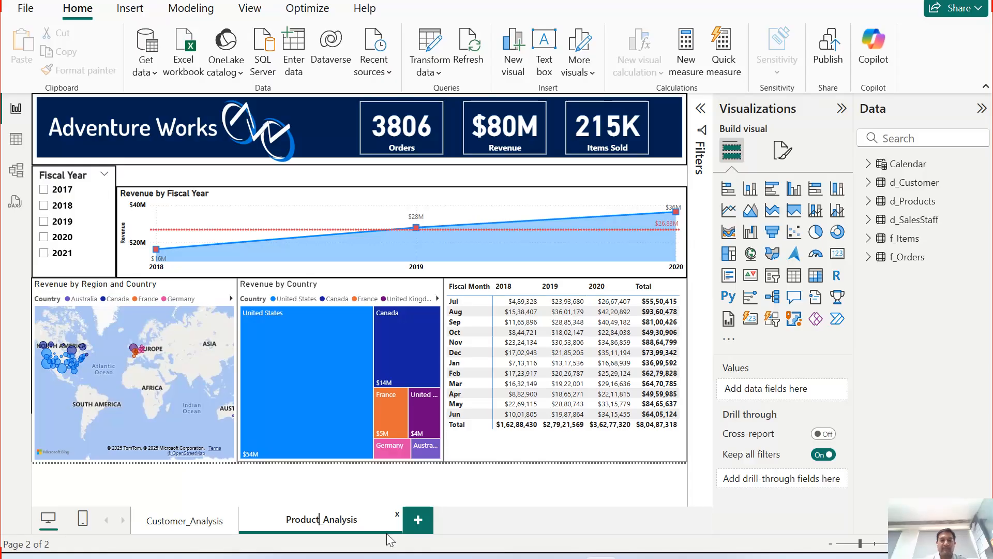
key(Return)
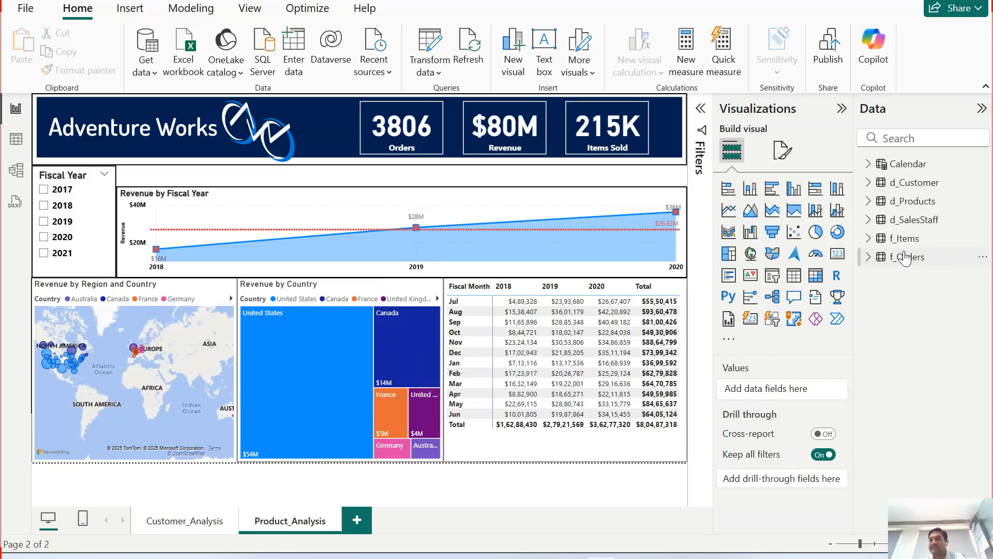
Step: Browse the fields of the f_Items and d_Products tables
click(869, 239)
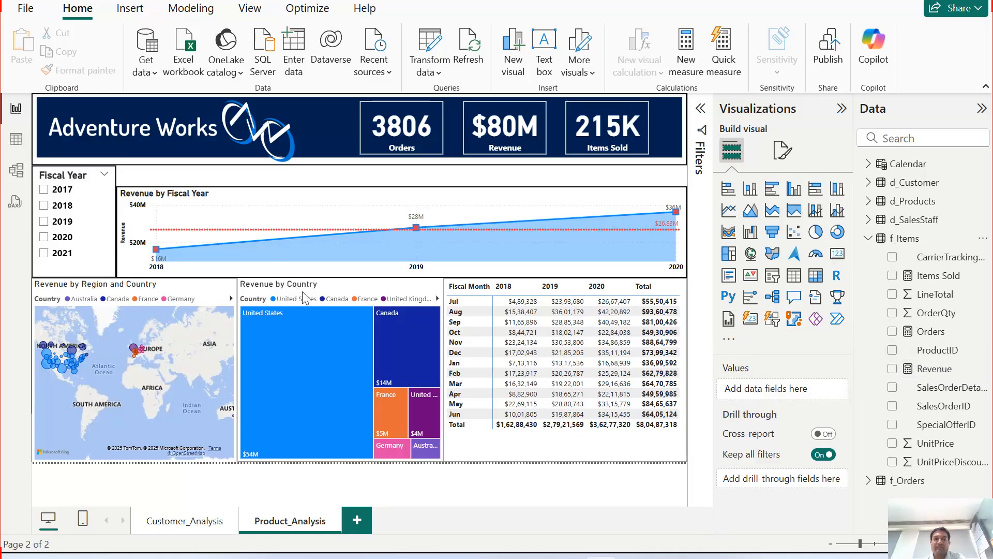
click(869, 201)
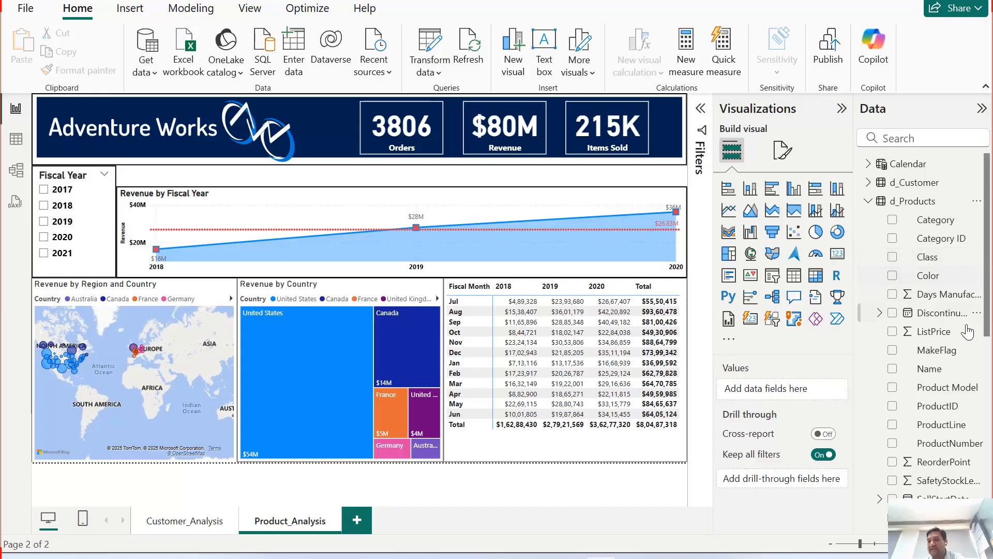
scroll(947, 429, down, 6)
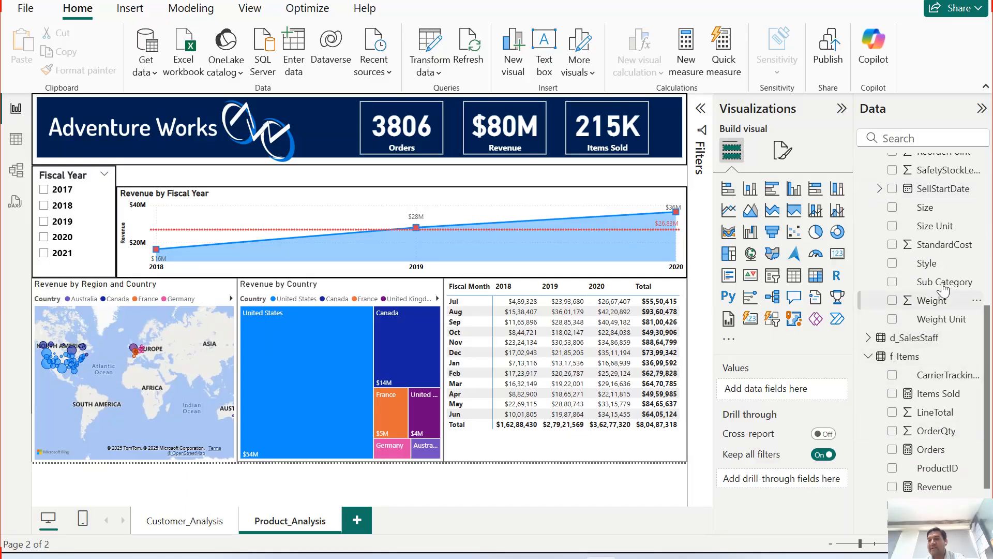
scroll(941, 289, up, 5)
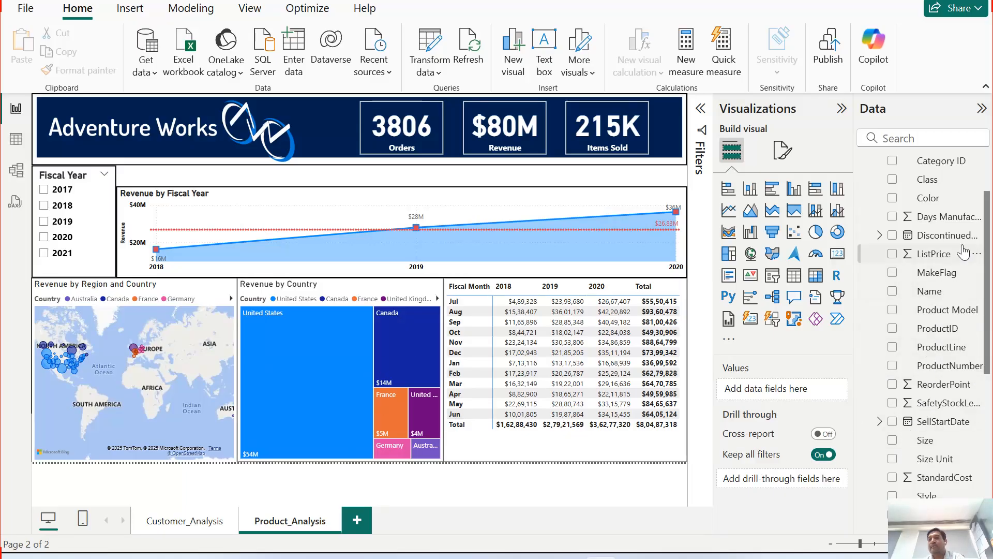
drag(889, 457, 387, 465)
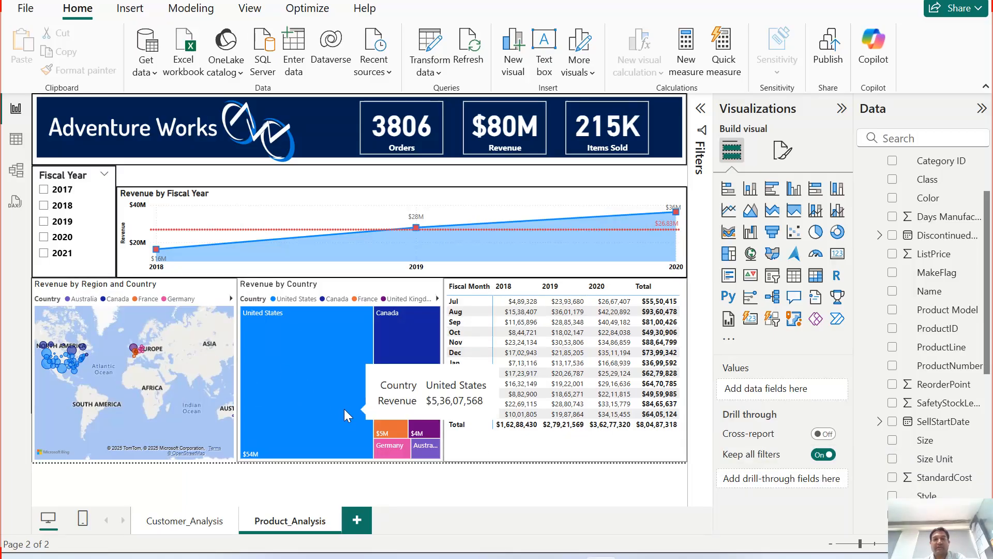
Step: Remove the Revenue by Region and Country map visual from the page
click(226, 293)
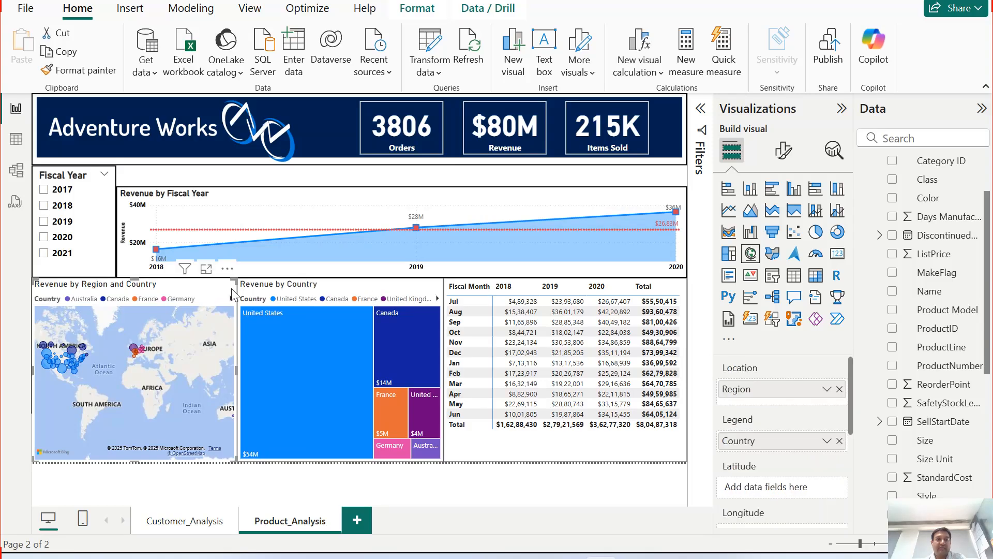
click(228, 271)
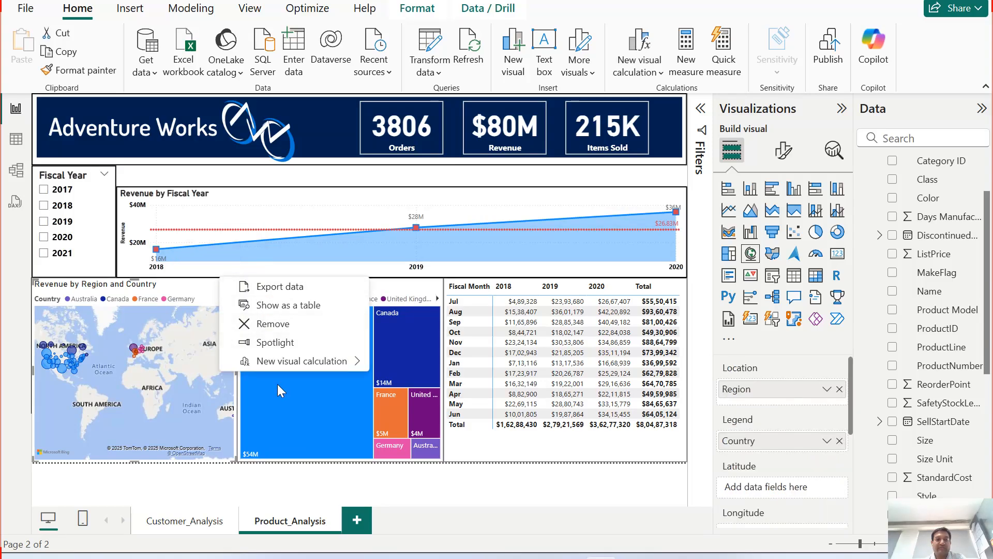
click(215, 324)
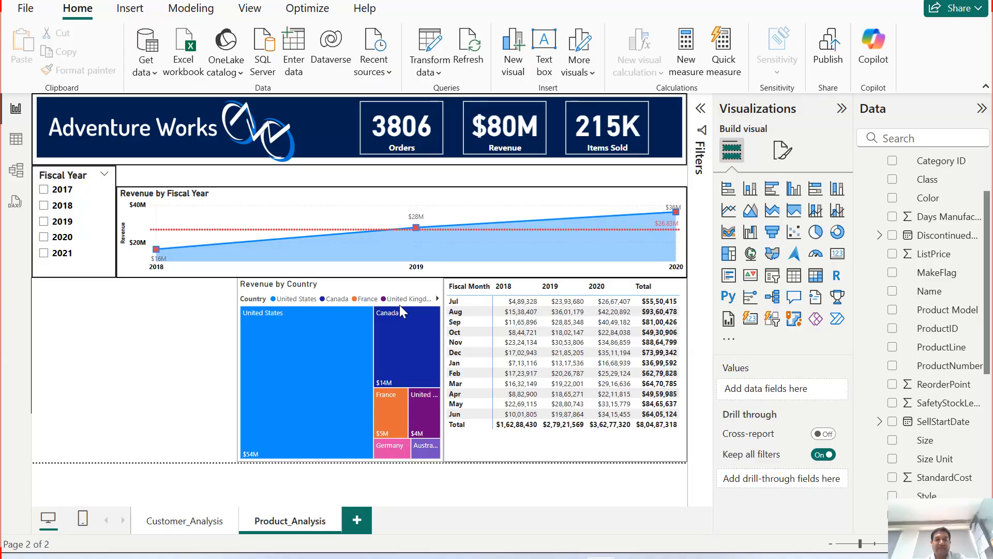
Step: Remove the Revenue by Country treemap visual from the page
click(433, 296)
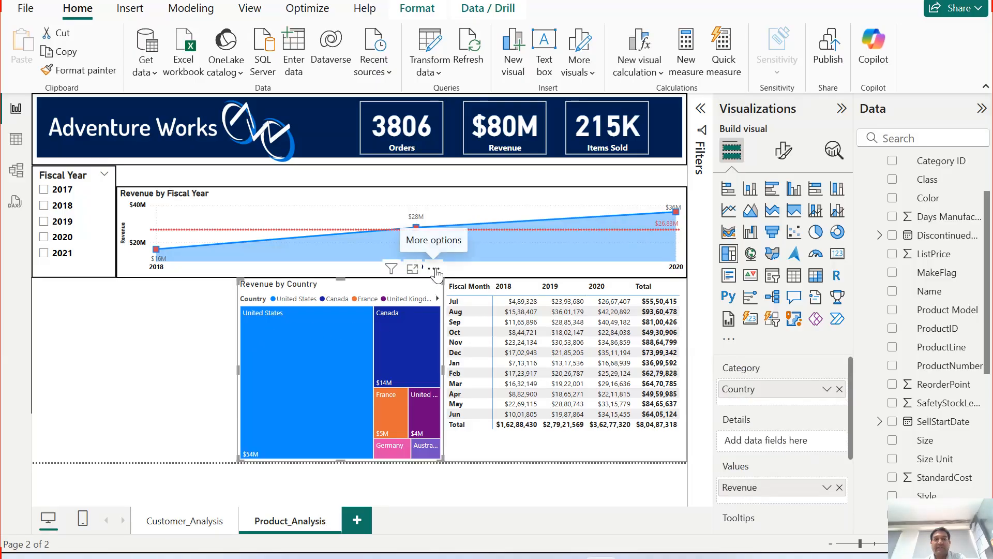
click(438, 274)
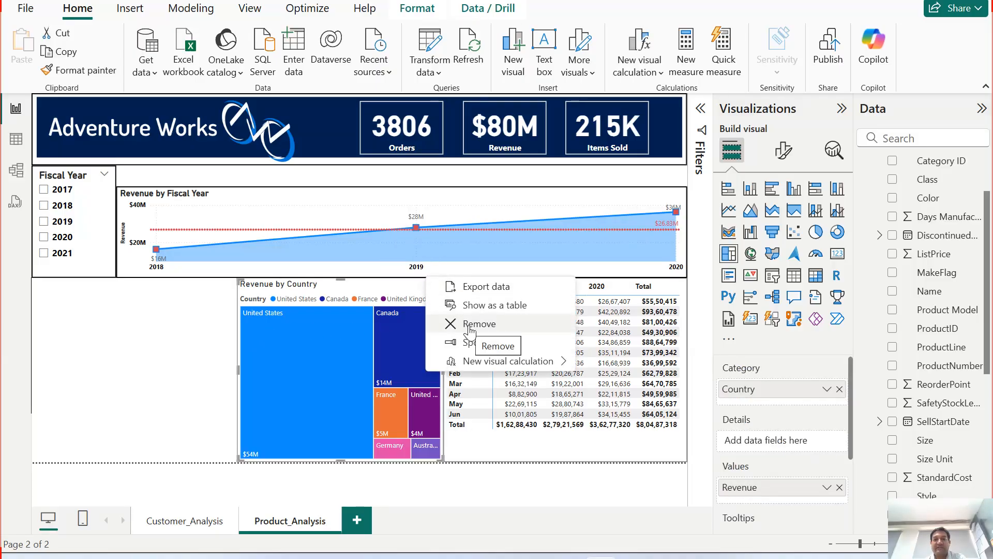
click(462, 325)
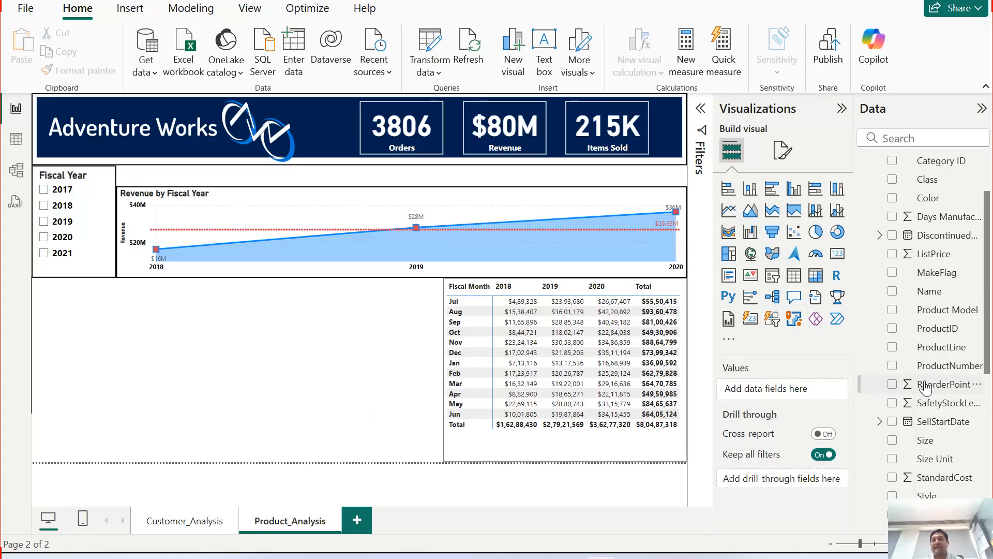
scroll(926, 388, up, 3)
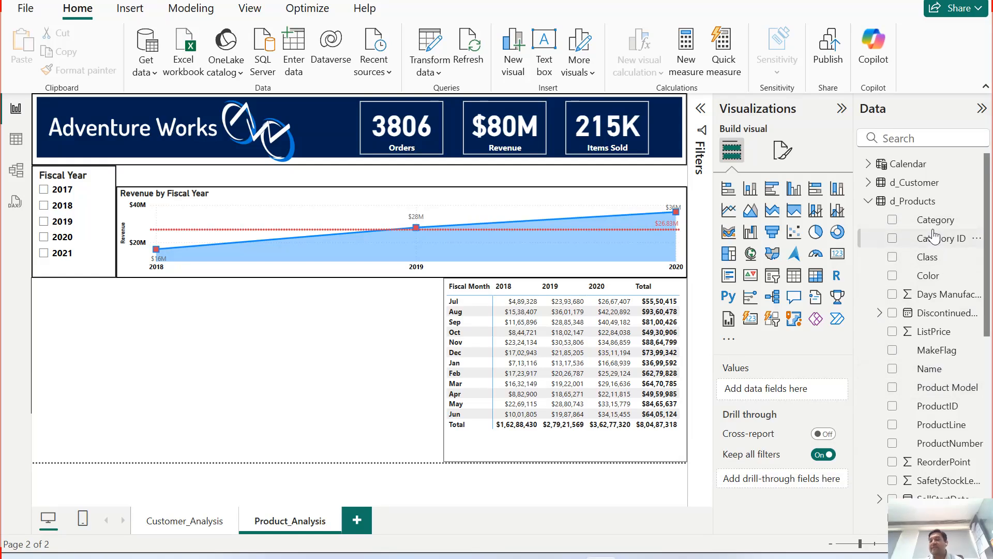
scroll(936, 243, down, 5)
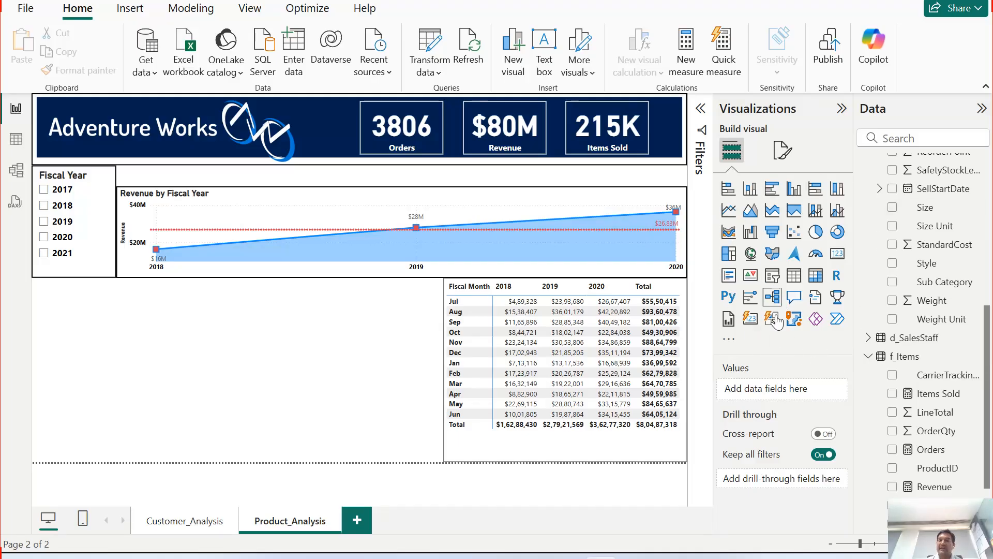
click(728, 340)
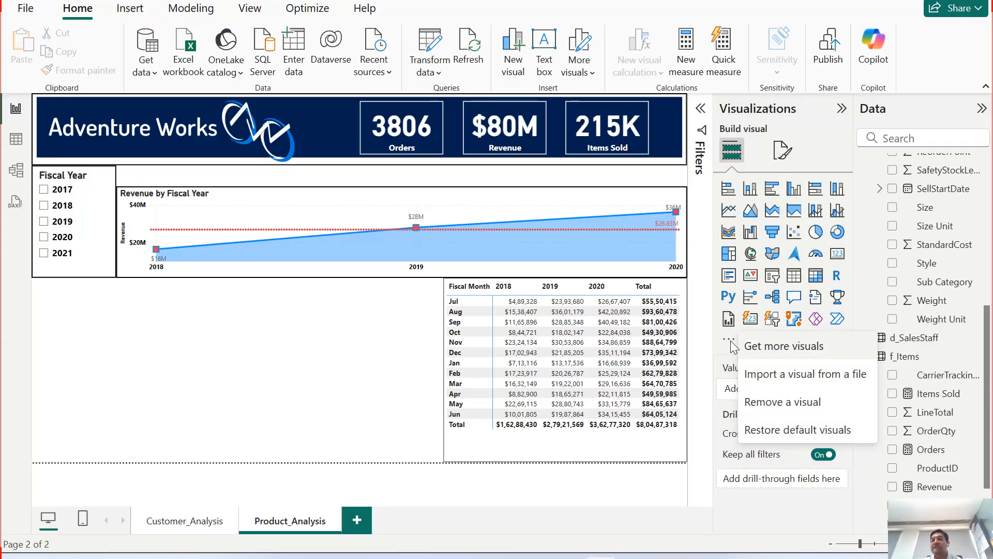
click(783, 348)
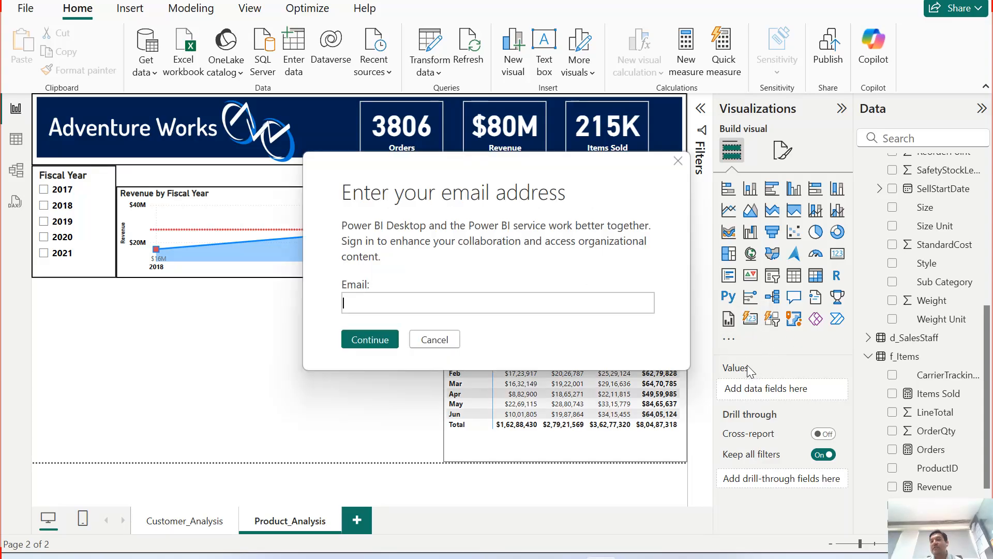
click(433, 340)
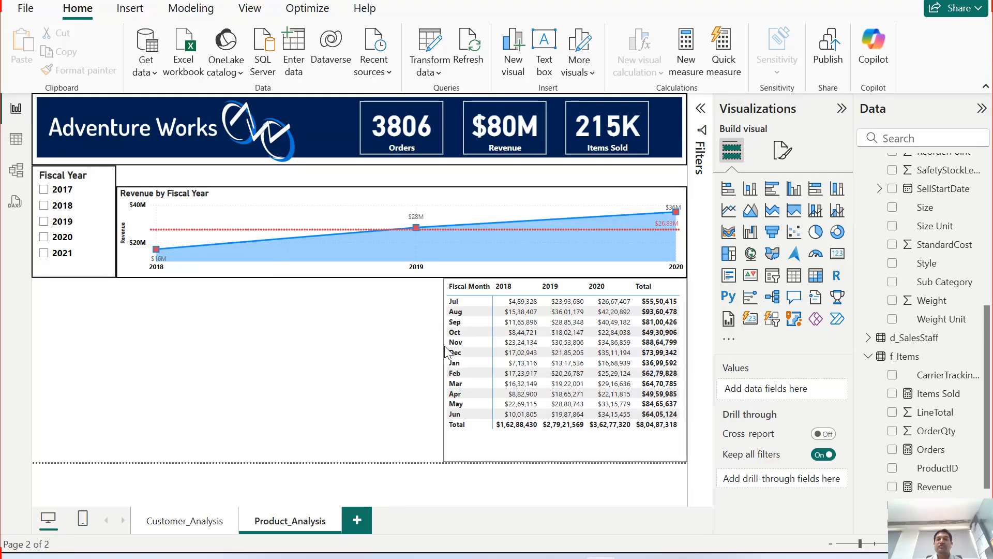
Step: Import the SunburstVisual custom visual file from the POWERBI_VIDEO_TUTORIAL folder into the report
click(729, 342)
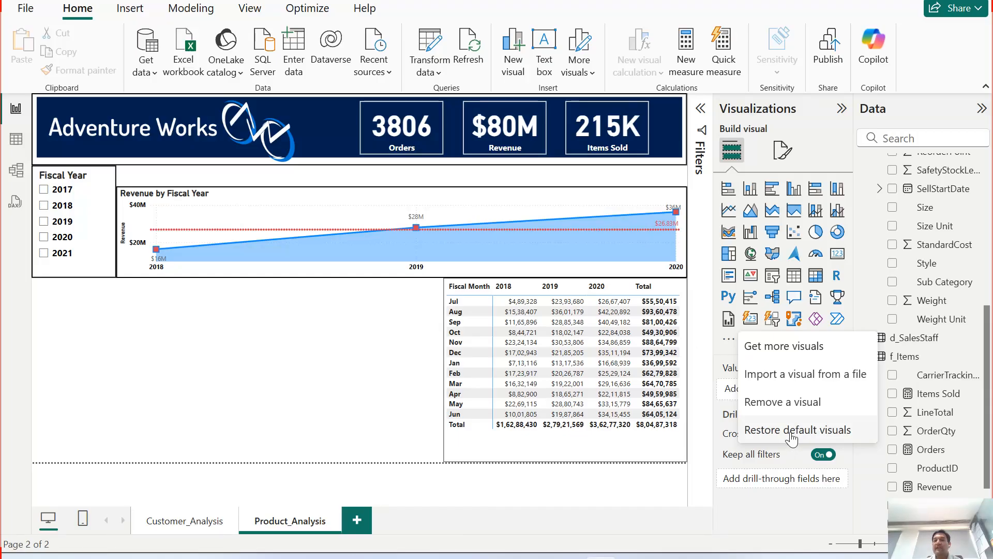
click(792, 376)
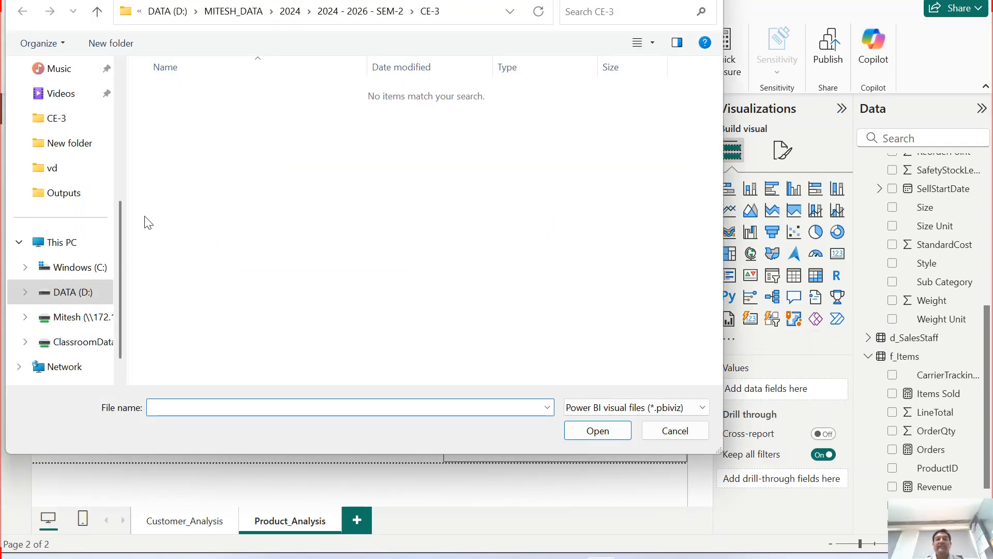
scroll(73, 201, up, 2)
scroll(79, 204, up, 2)
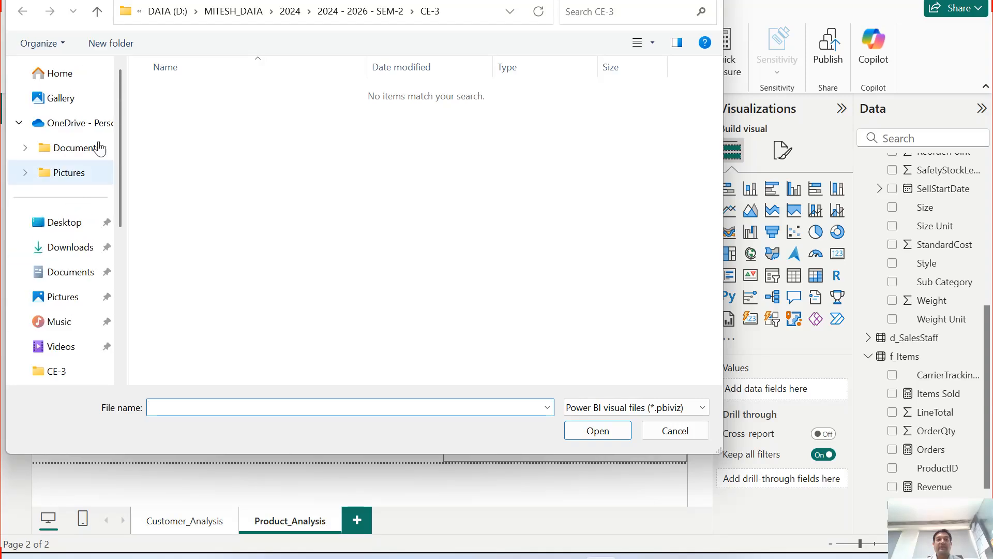
scroll(86, 211, down, 1)
scroll(85, 211, down, 3)
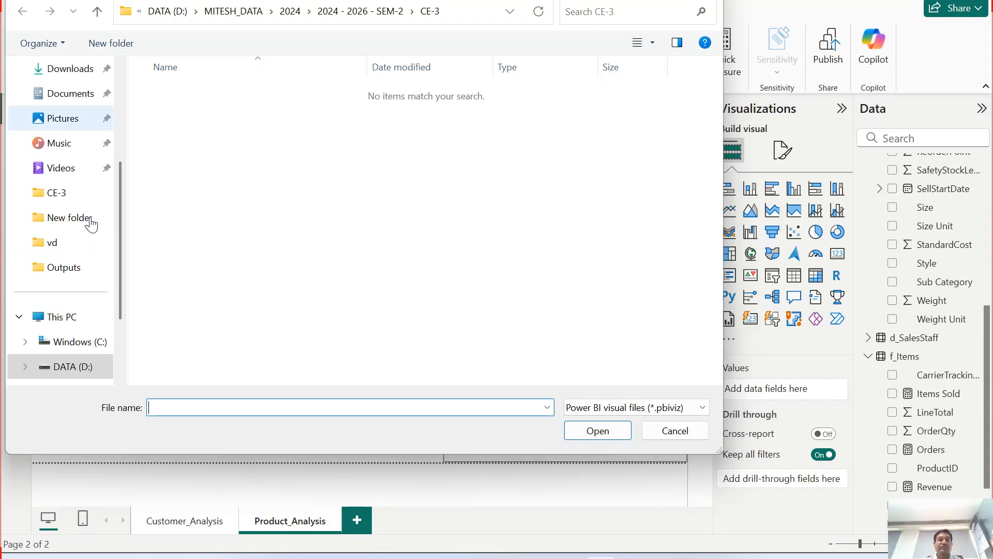
click(45, 170)
click(250, 13)
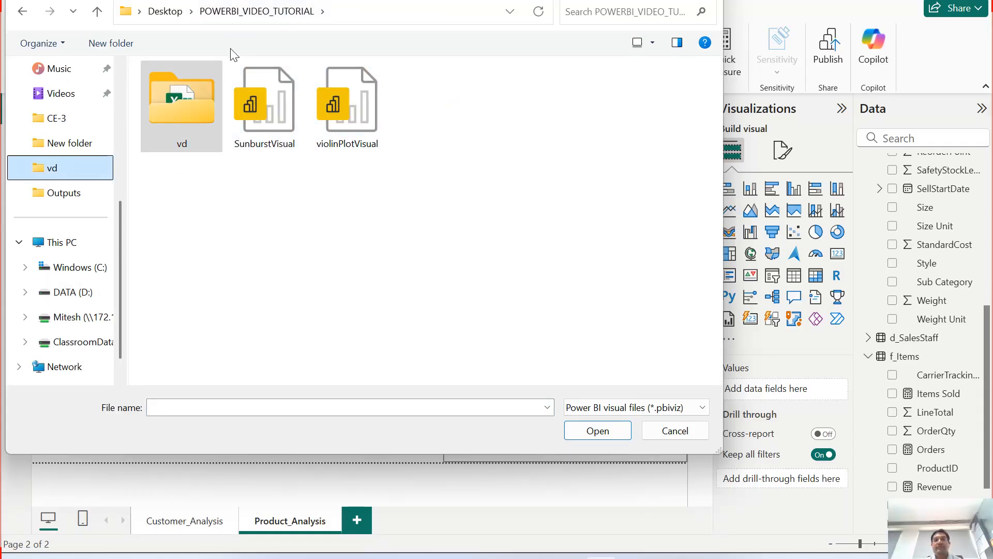
click(274, 147)
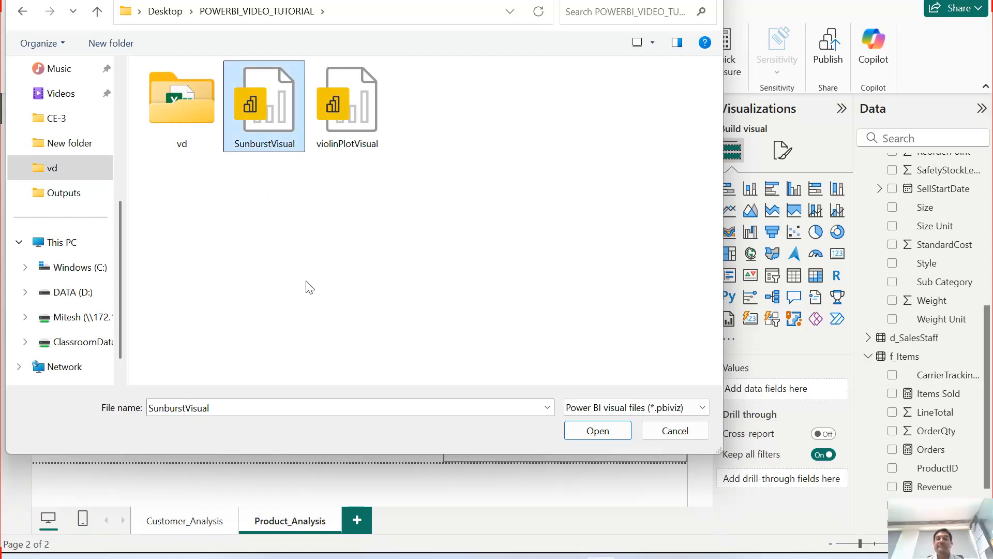
double_click(272, 114)
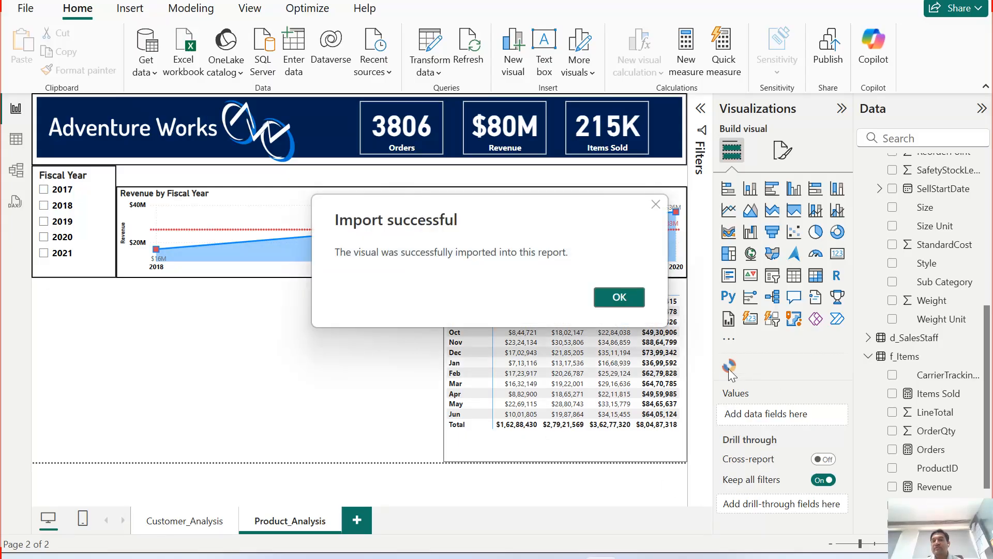
click(632, 304)
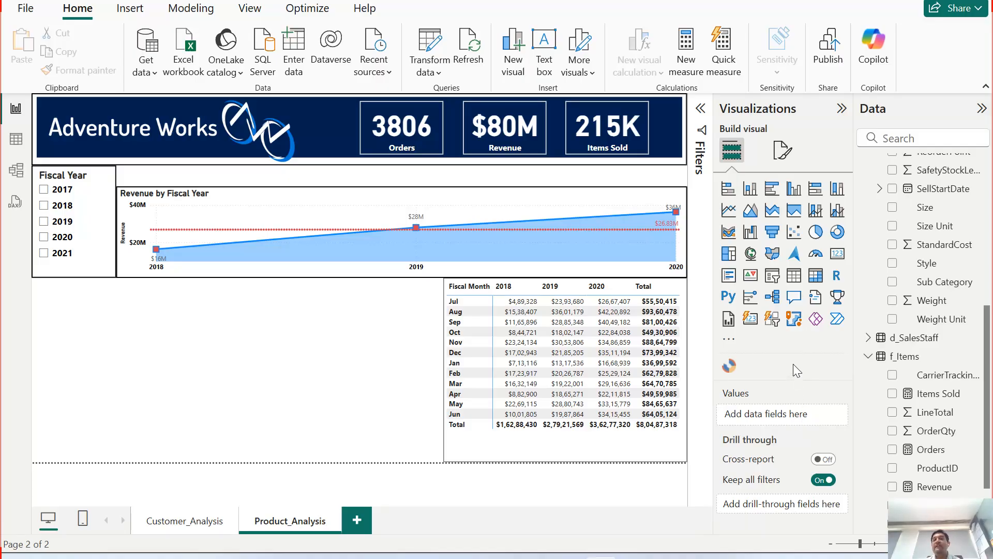
Step: Insert a Sunburst visual into the empty area below the Fiscal Year slicer and resize it
click(732, 341)
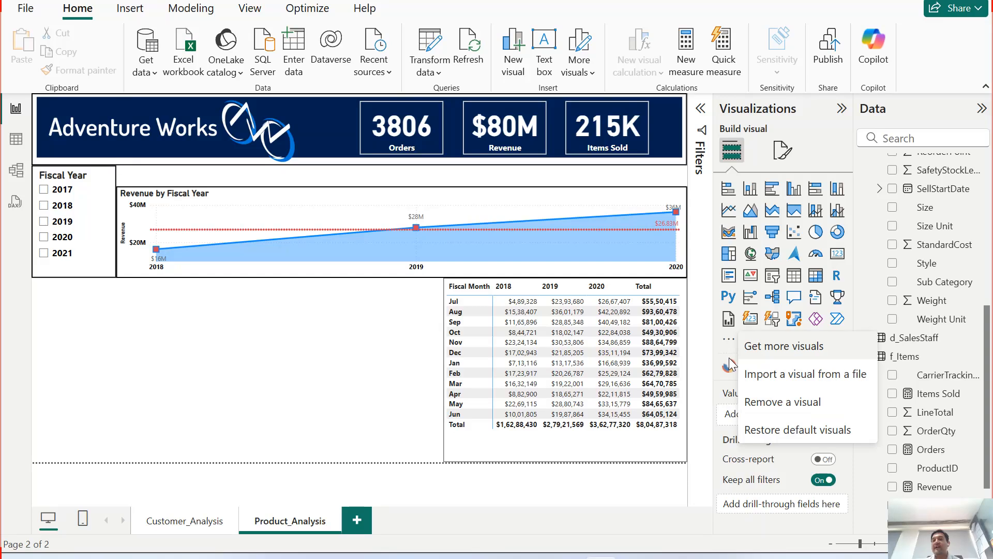
click(725, 396)
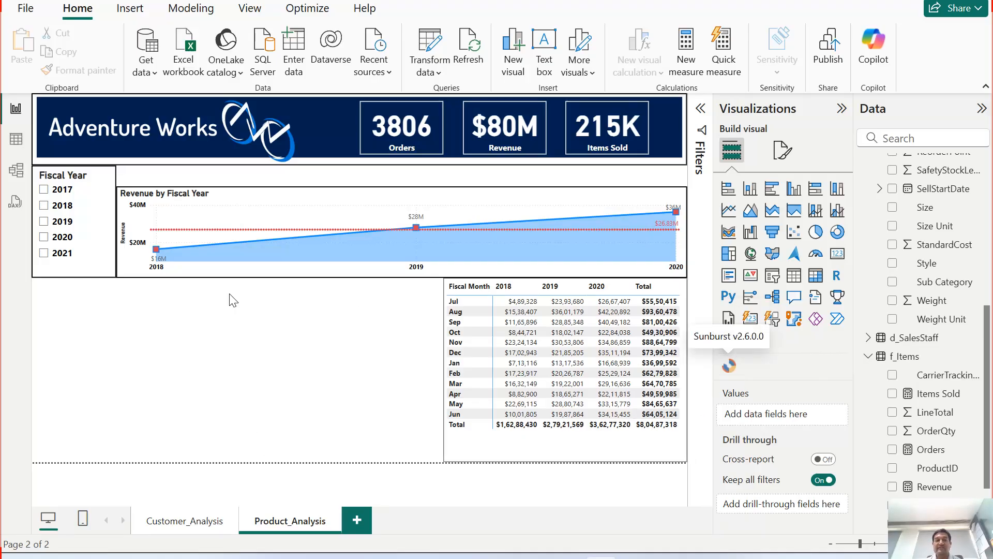
click(729, 366)
drag(115, 372, 226, 370)
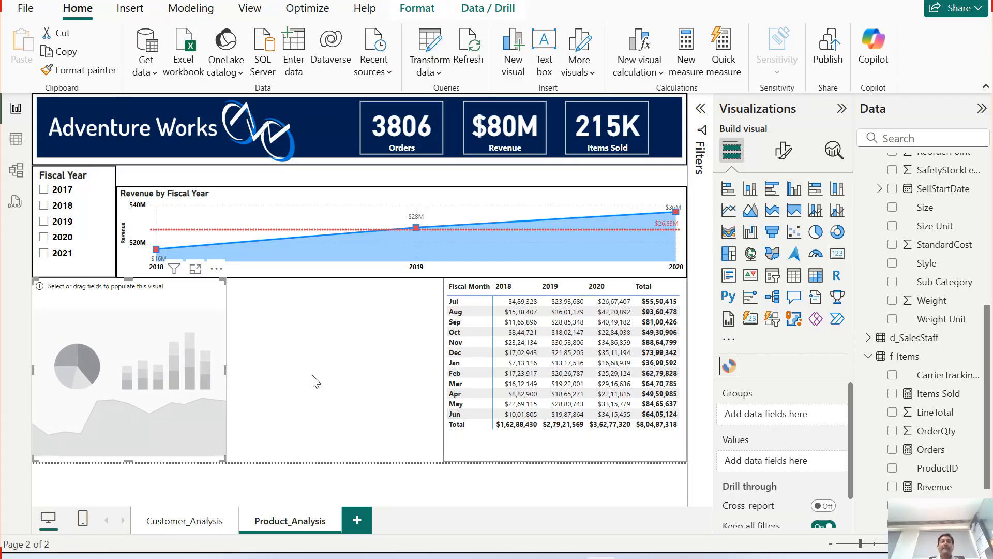
Step: Open the Sunburst visual in focus mode and return to the report page
click(195, 269)
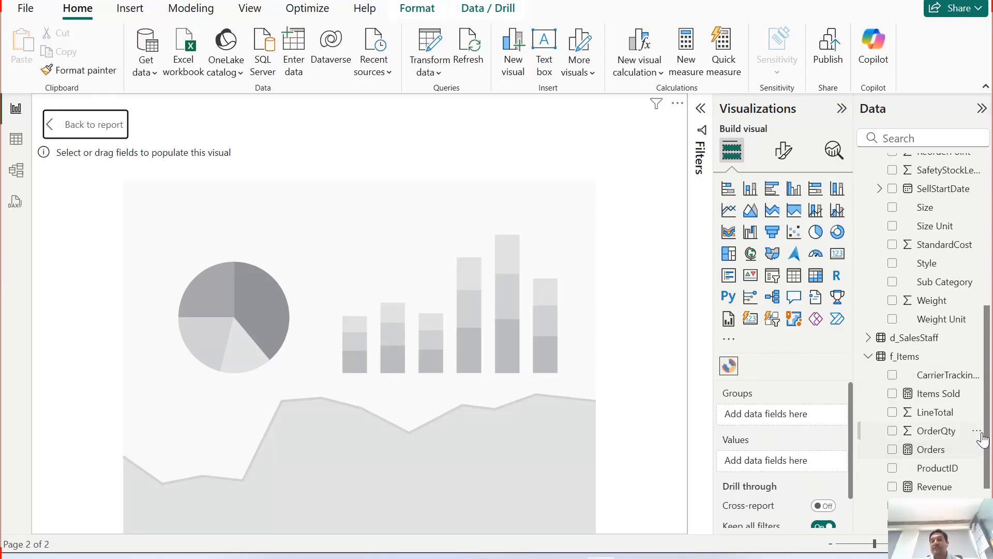
drag(988, 425, 990, 469)
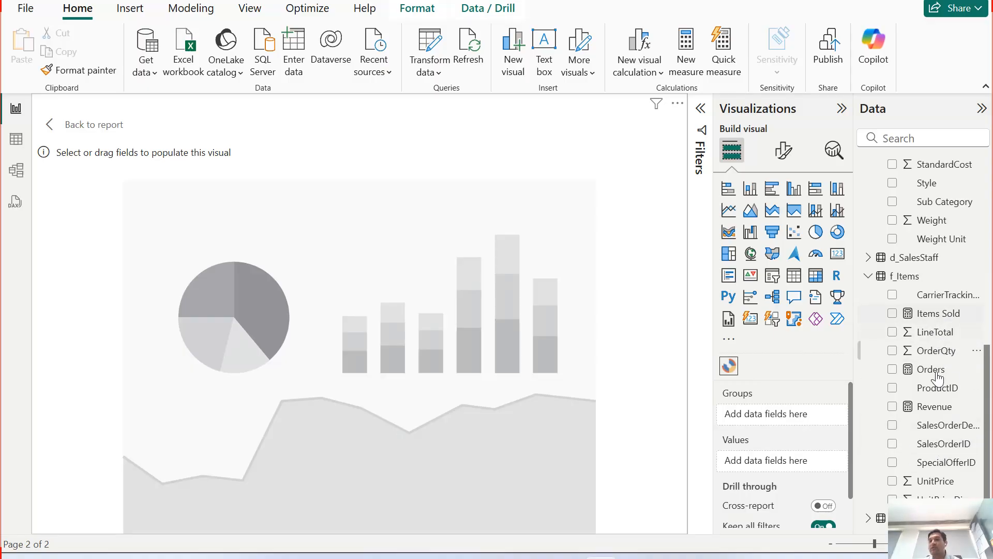
click(86, 132)
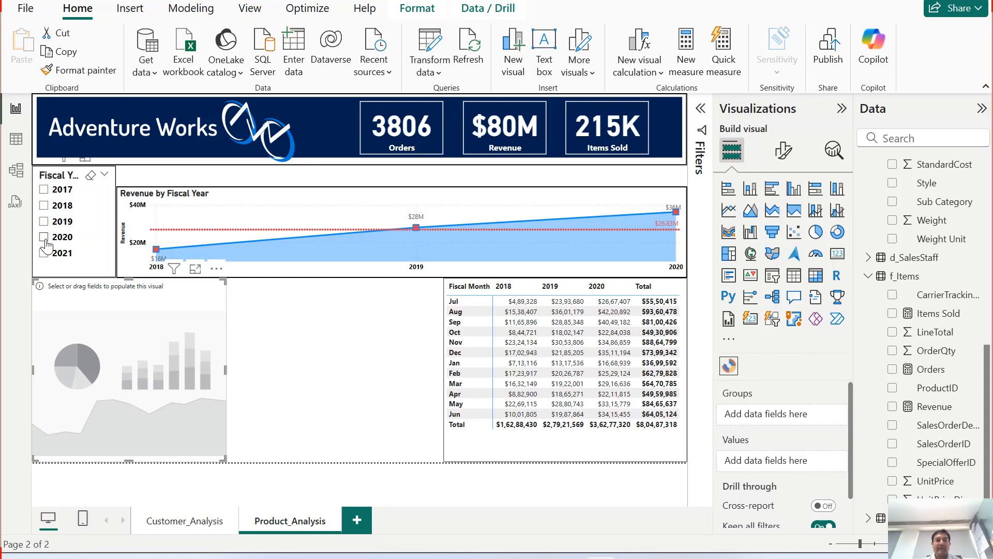
Step: In the model view, select all f_Items columns and place them in a display folder named _Column
click(15, 176)
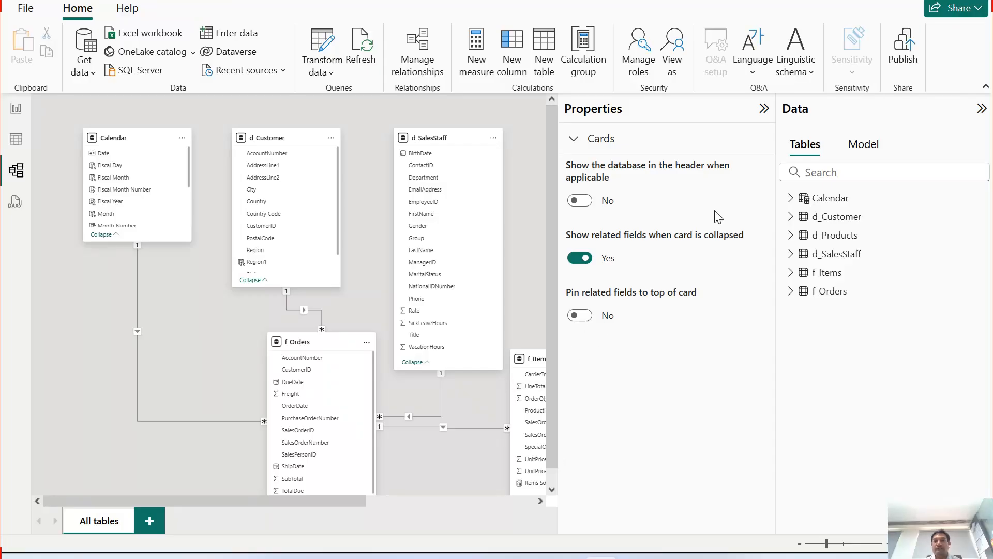
click(764, 109)
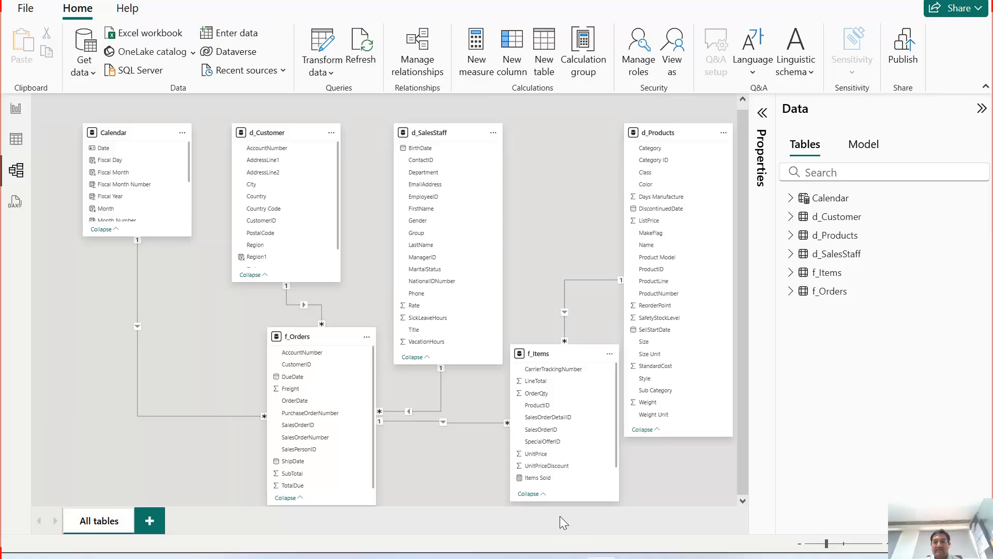
click(799, 544)
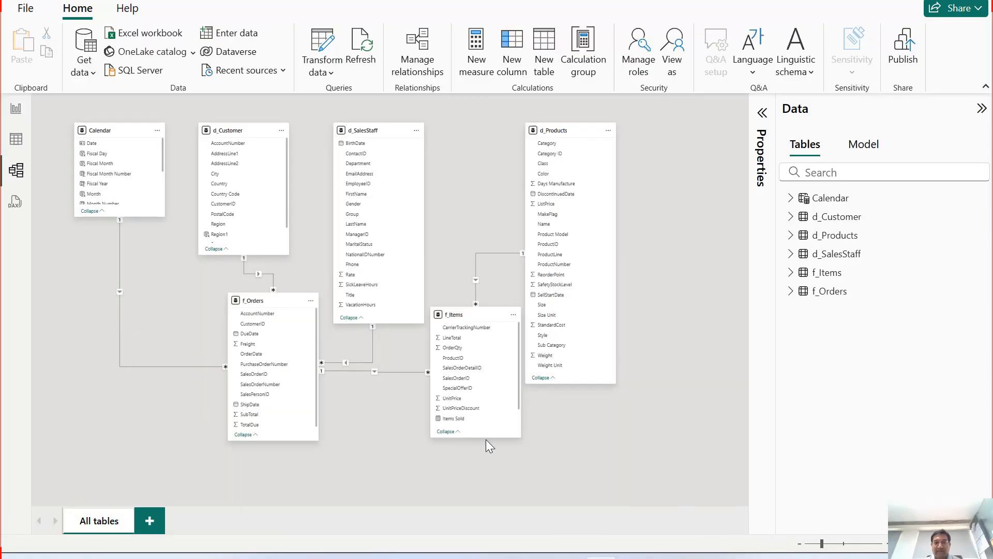
drag(486, 438, 485, 472)
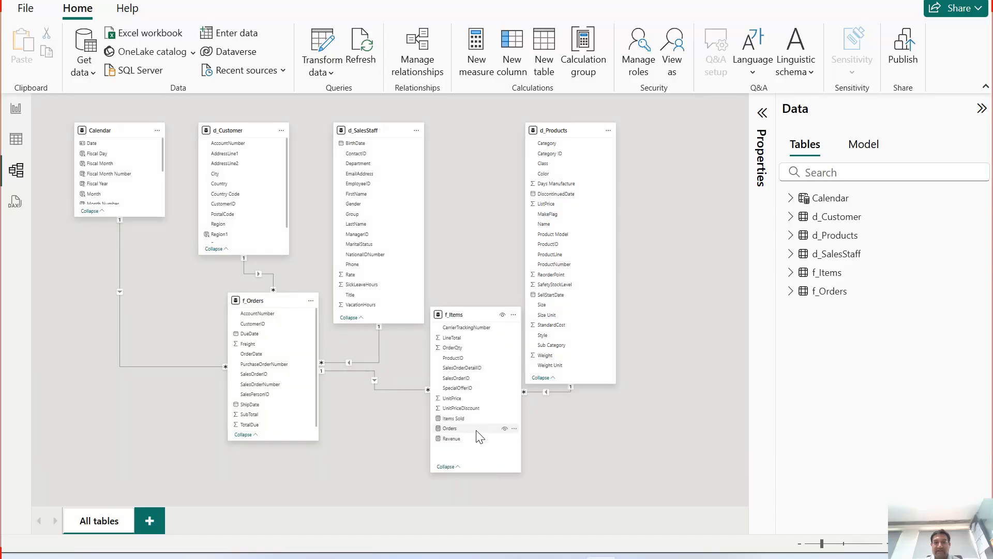
click(514, 315)
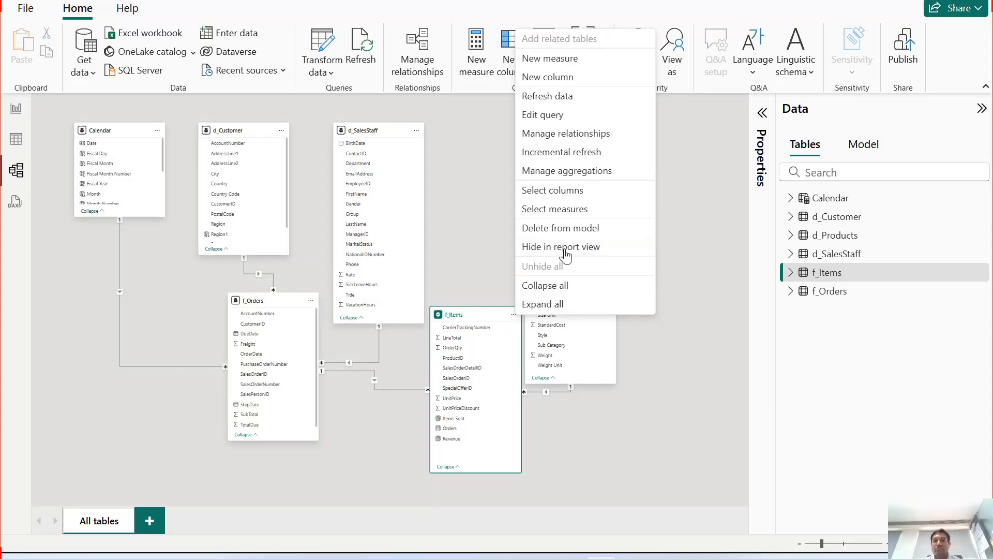
click(569, 197)
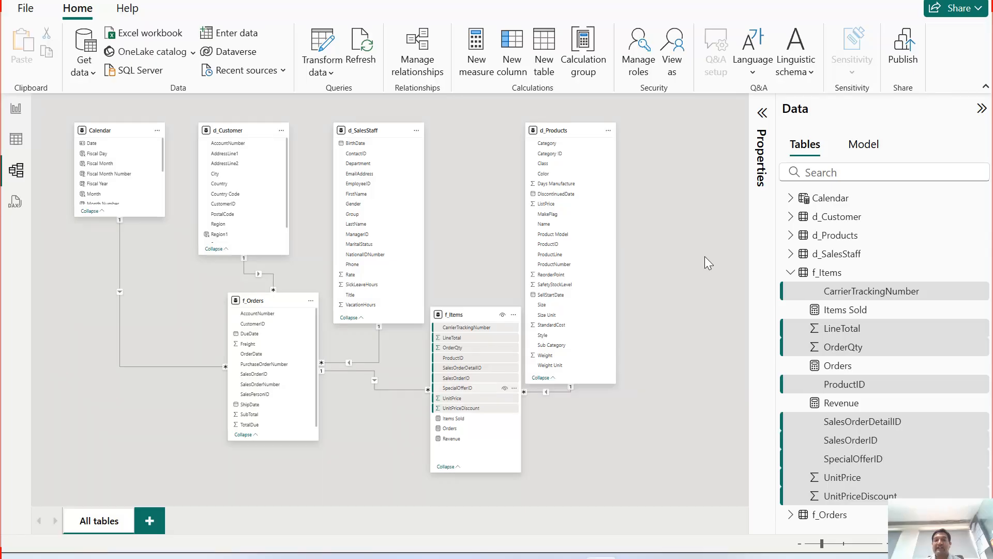
click(762, 114)
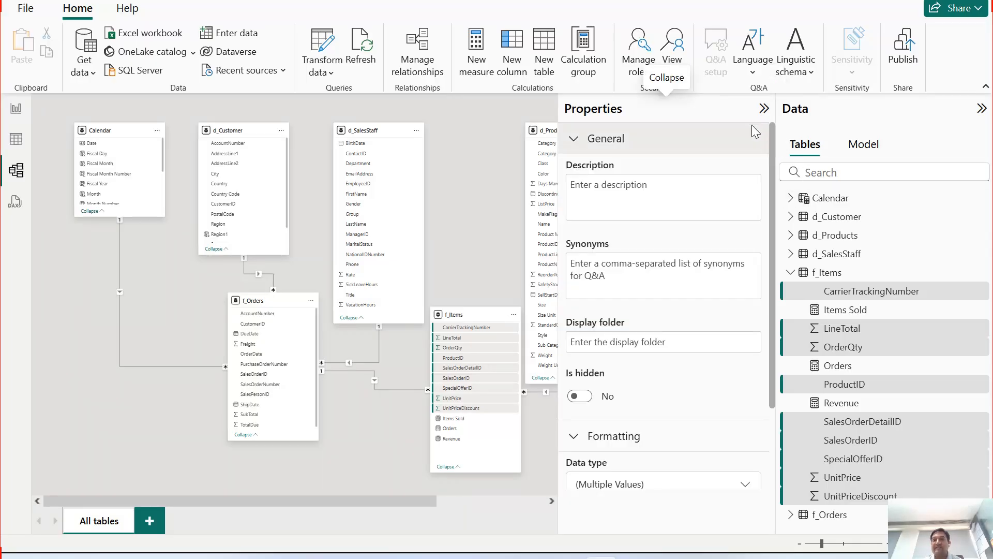
click(644, 345)
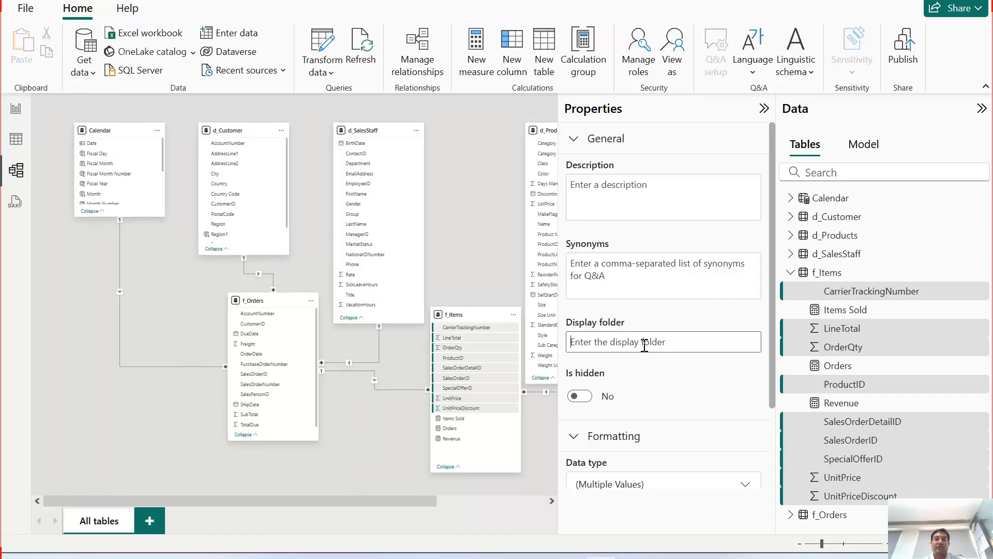
click(644, 345)
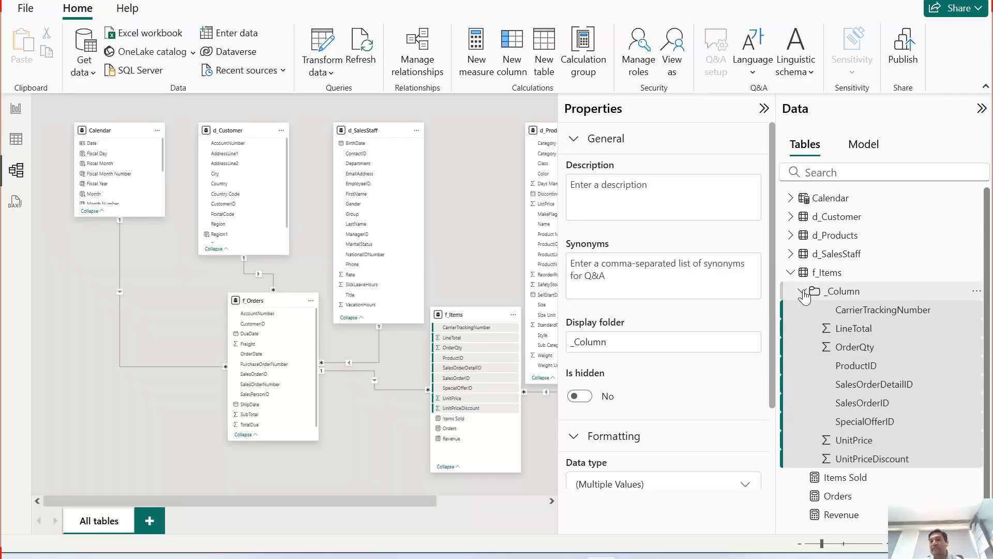
Step: Inspect the contents of the new _Column folder in the f_Items field list
click(803, 291)
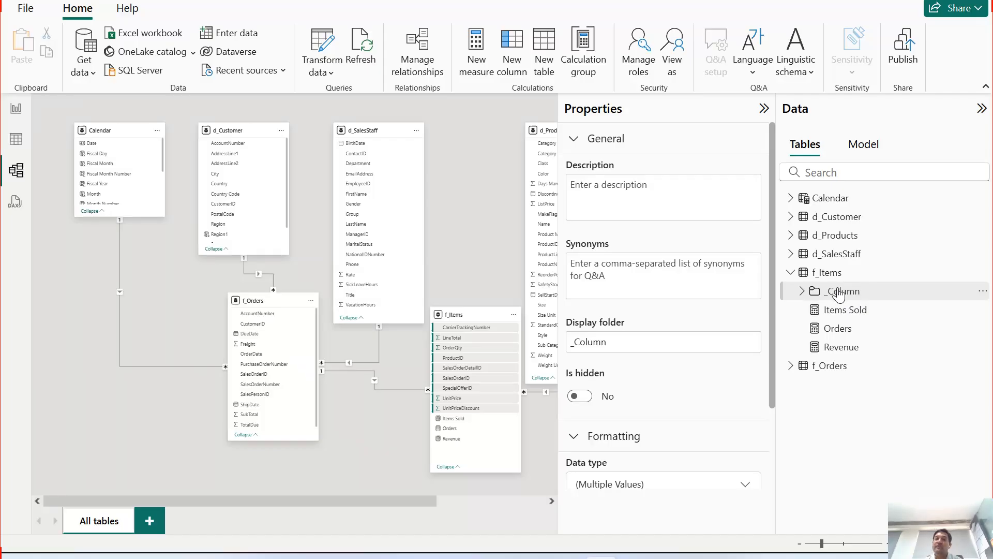
click(802, 293)
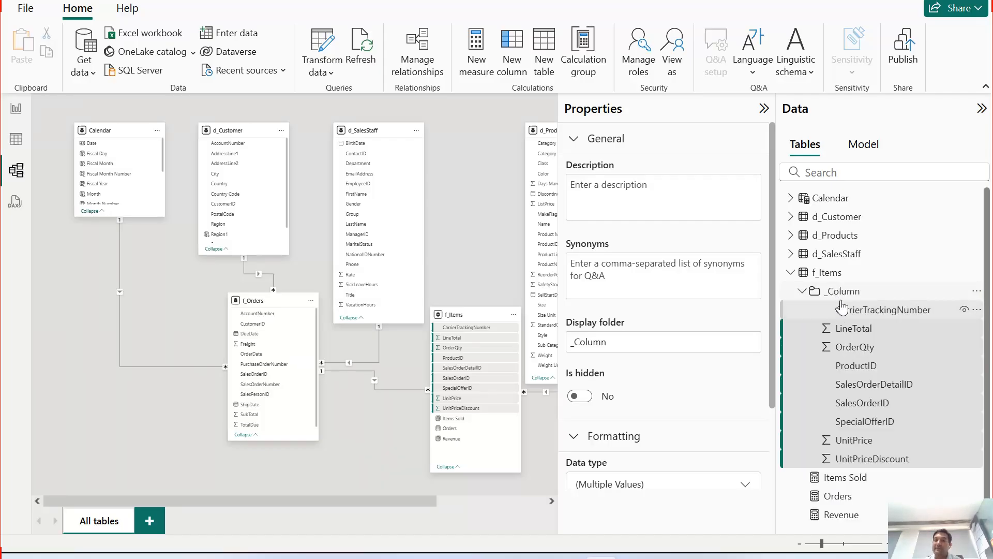
click(803, 292)
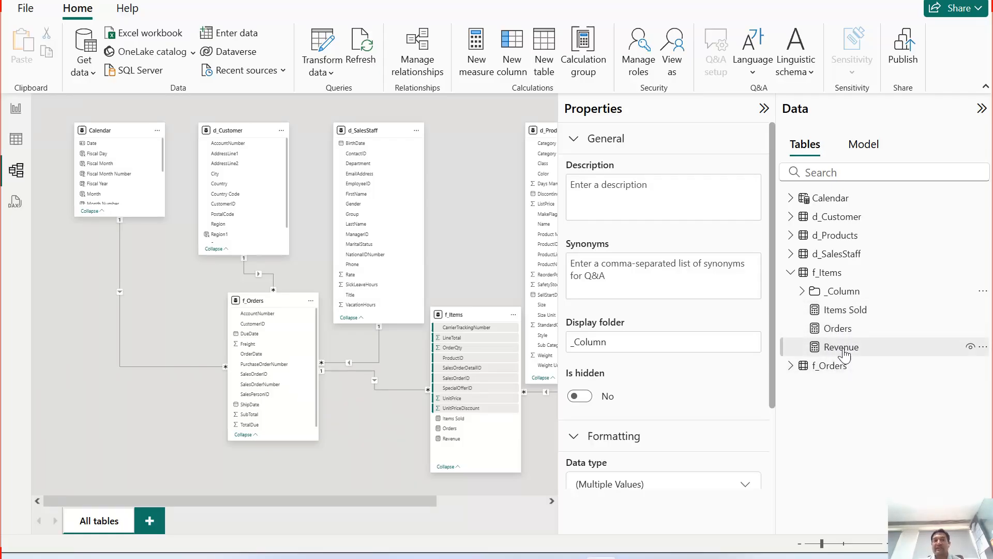
click(764, 109)
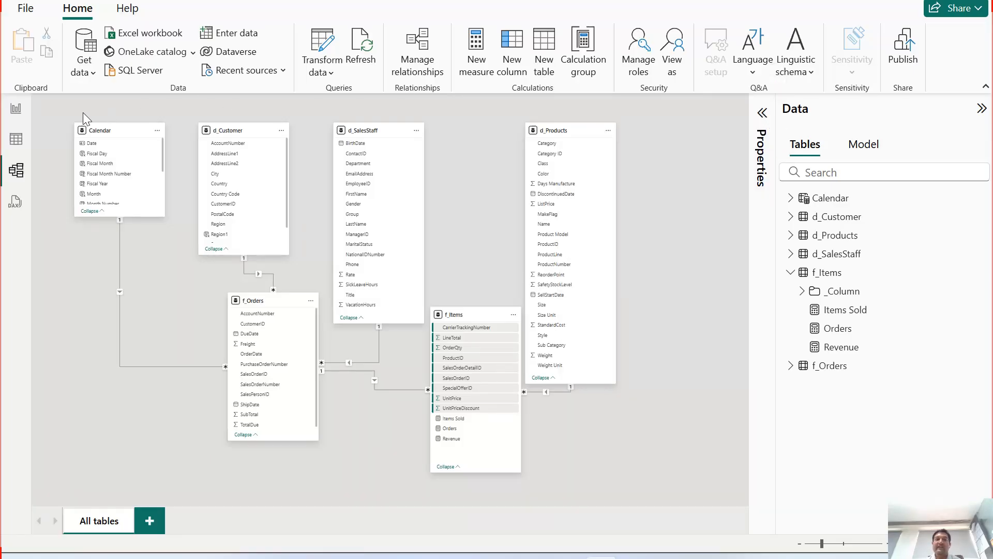
Step: Back on the report, add the f_Items Revenue measure to the Sunburst visual's values
click(16, 108)
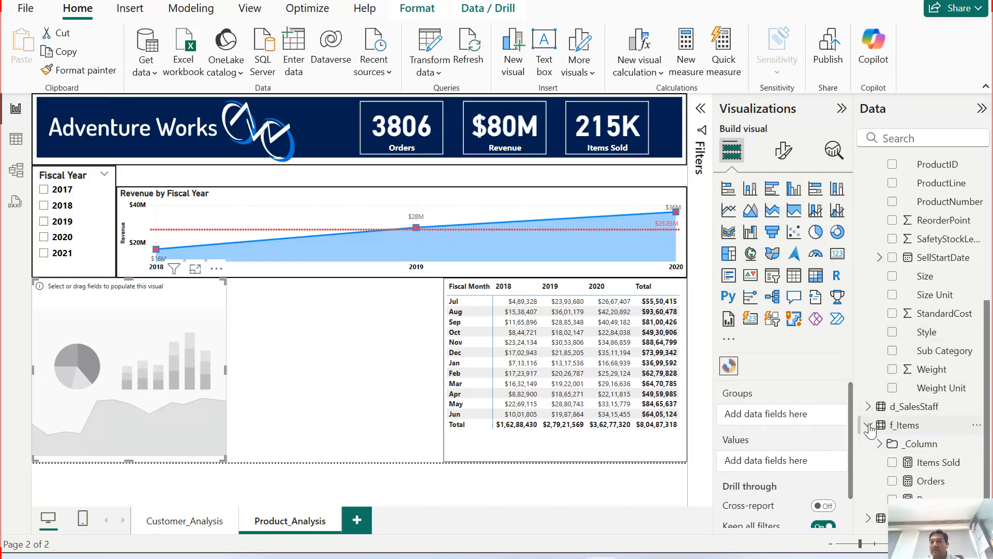
scroll(905, 238, up, 5)
click(869, 201)
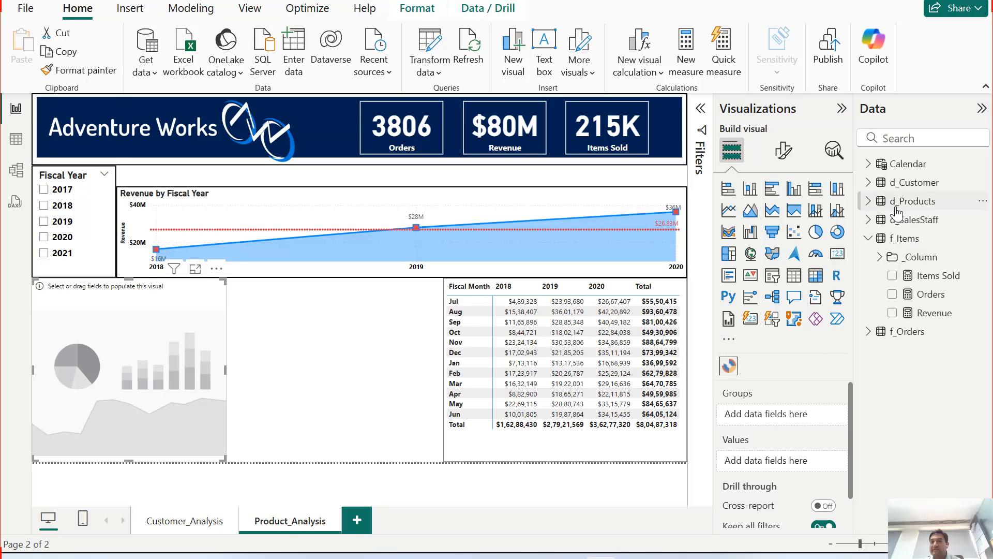
click(880, 257)
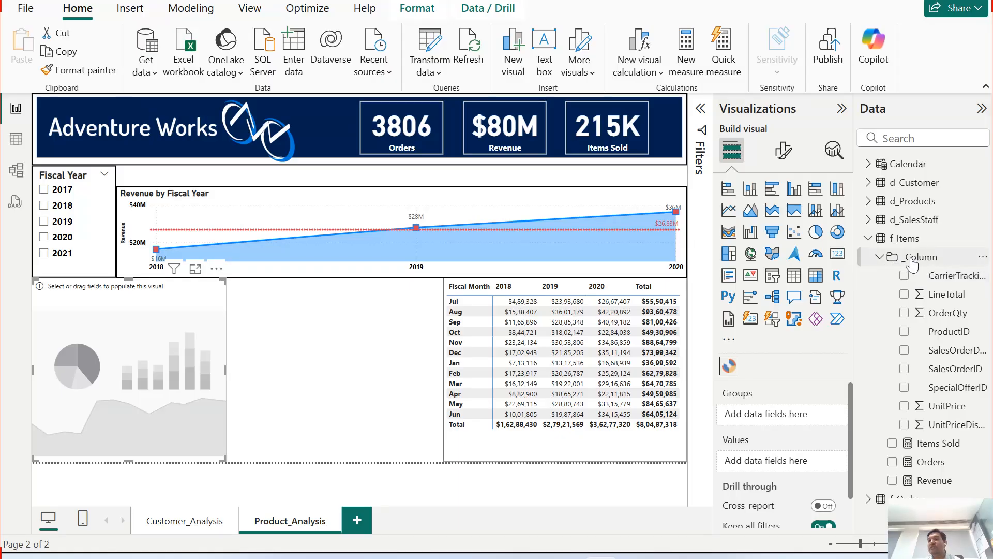
click(881, 258)
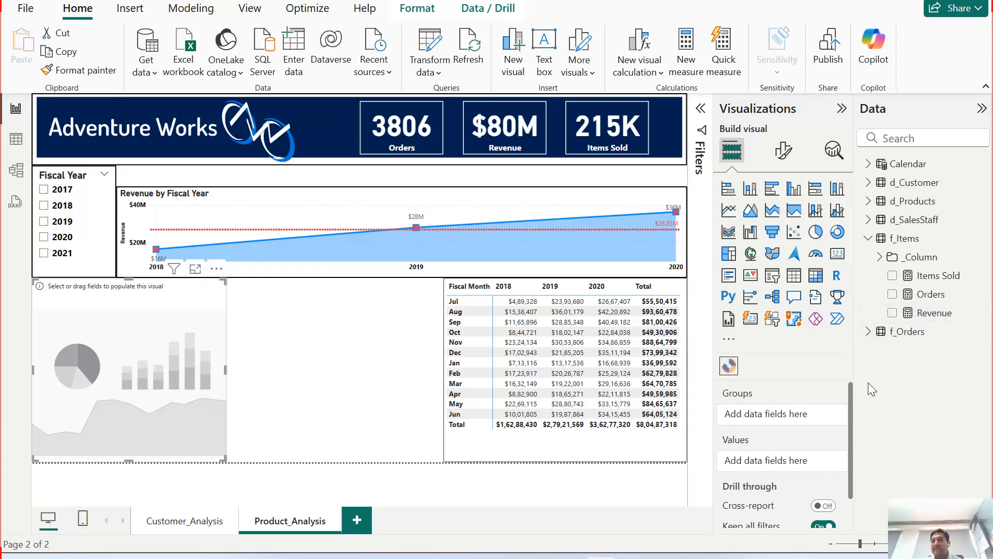
drag(864, 358, 749, 466)
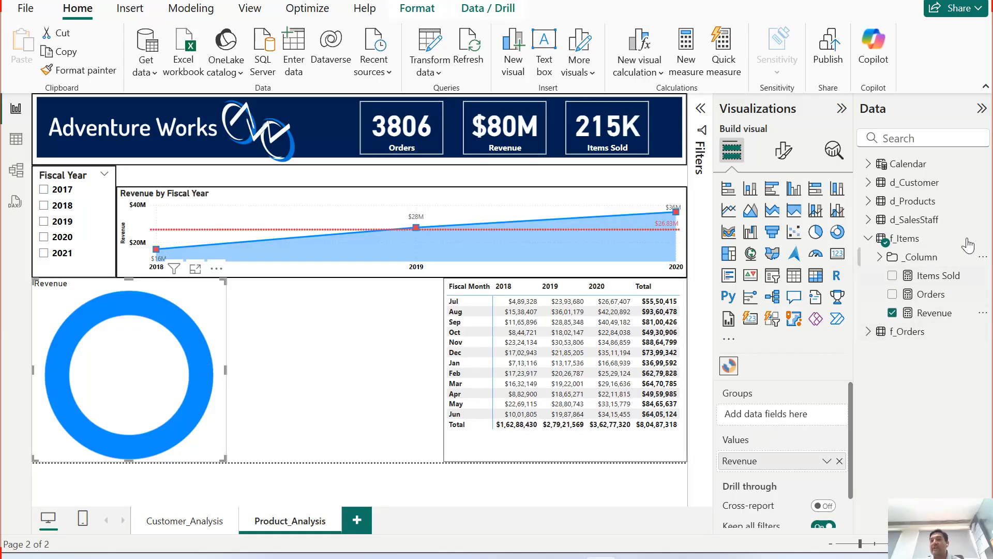
Step: Add the d_Products Category and Sub Category fields to the Sunburst visual's groups
click(869, 200)
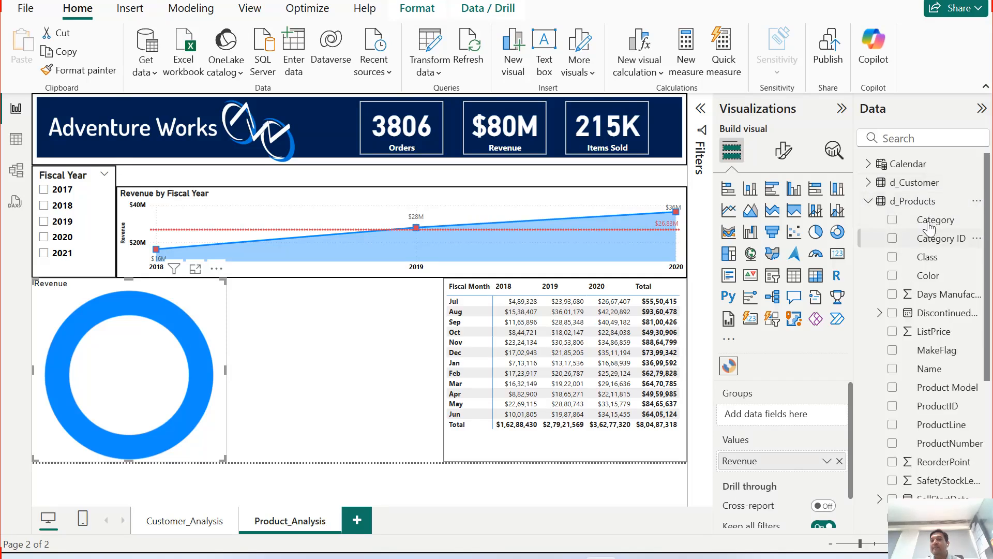
click(894, 222)
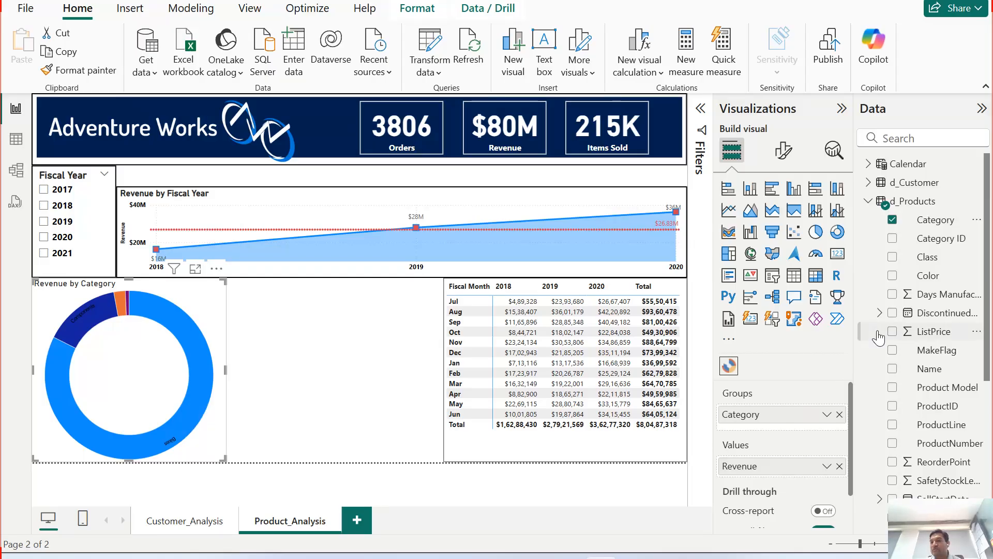
scroll(897, 352, down, 5)
scroll(898, 352, down, 1)
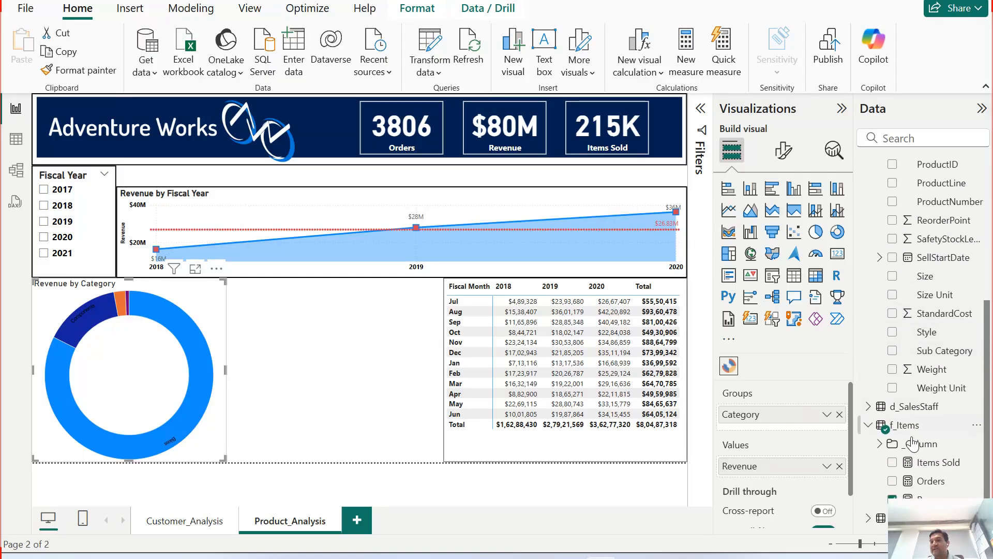
click(892, 351)
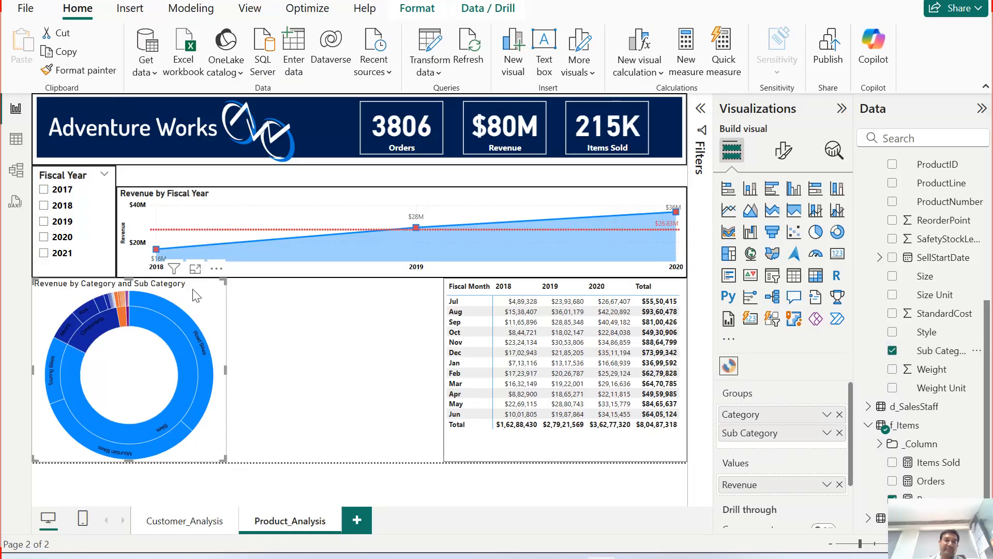
Step: Examine the Sunburst's category and sub-category segments in focus mode and return to the report page
click(195, 268)
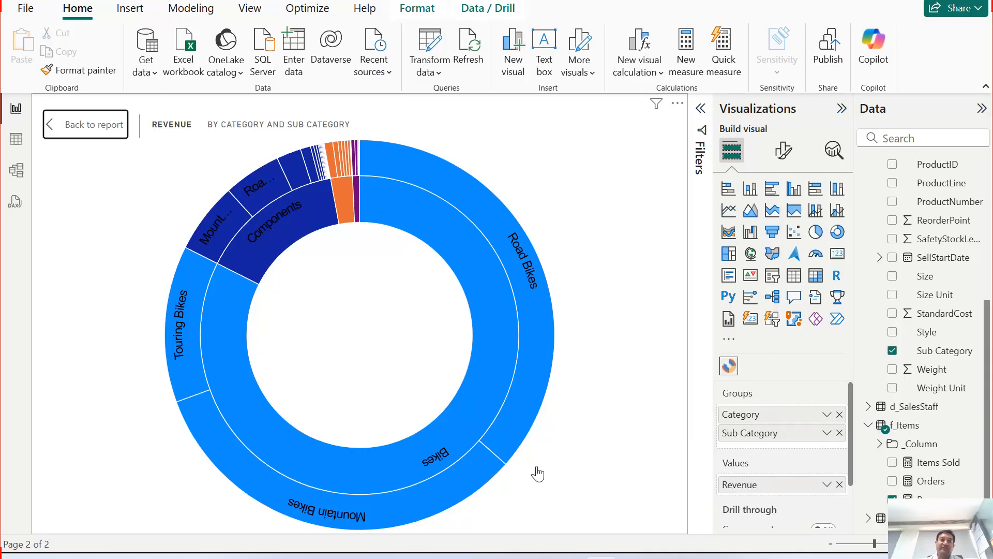
mouse_move(482, 409)
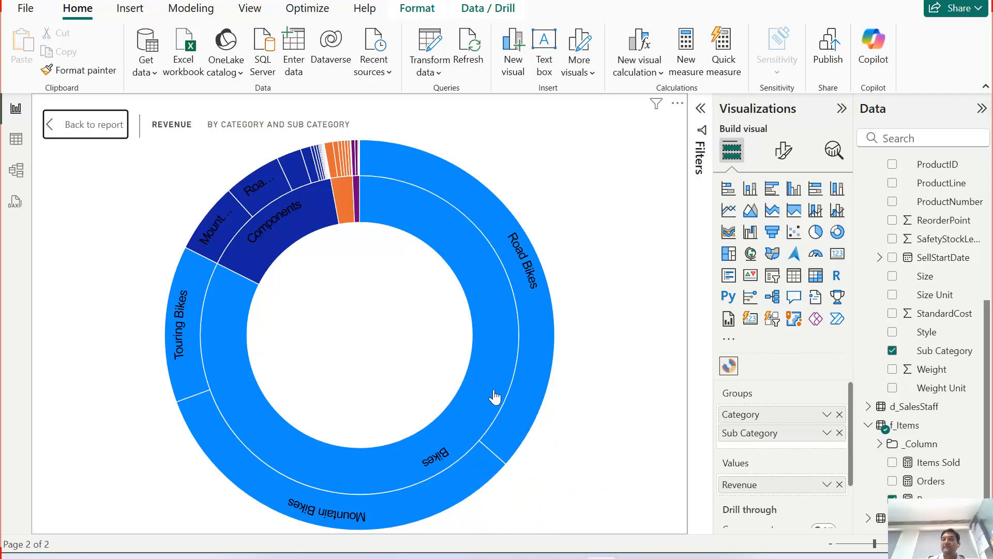
click(456, 427)
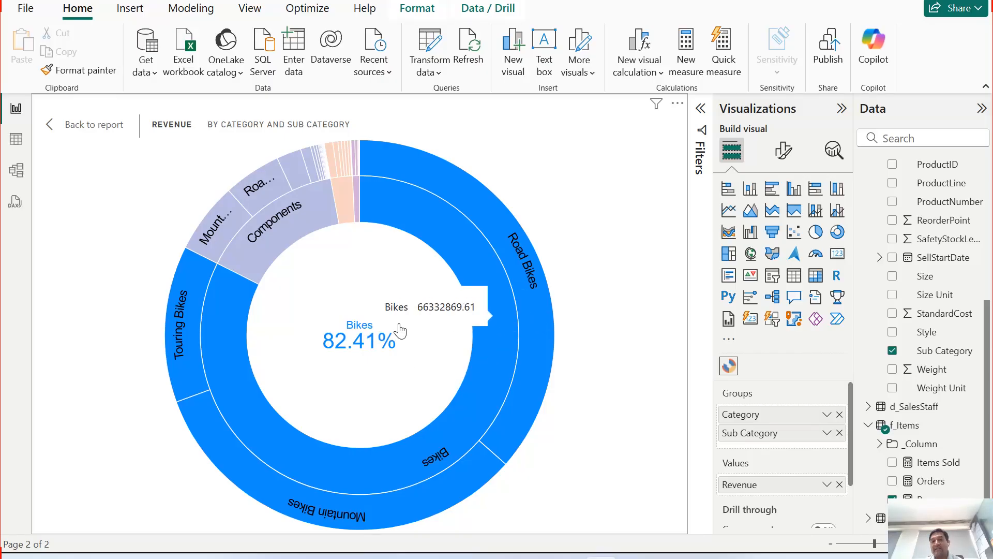
click(541, 328)
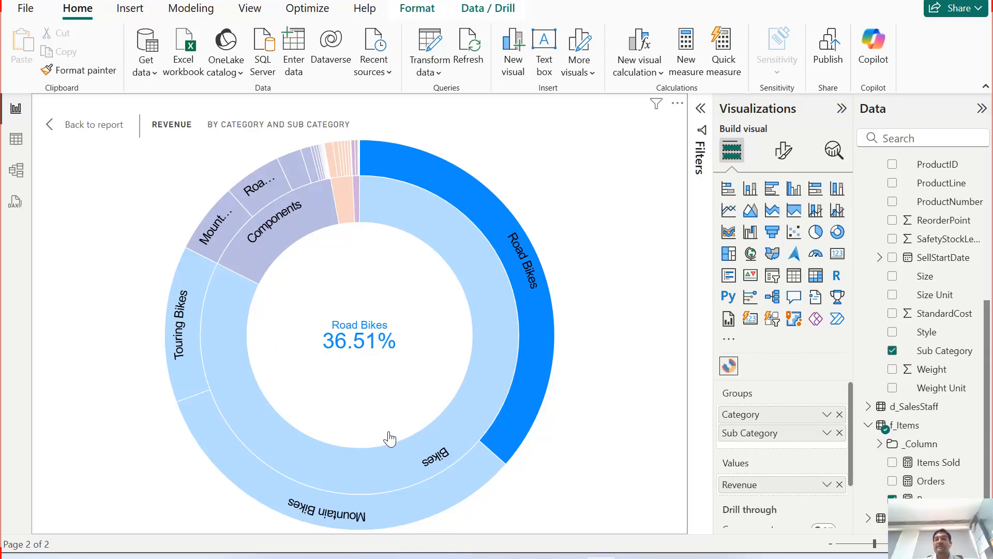
mouse_move(530, 304)
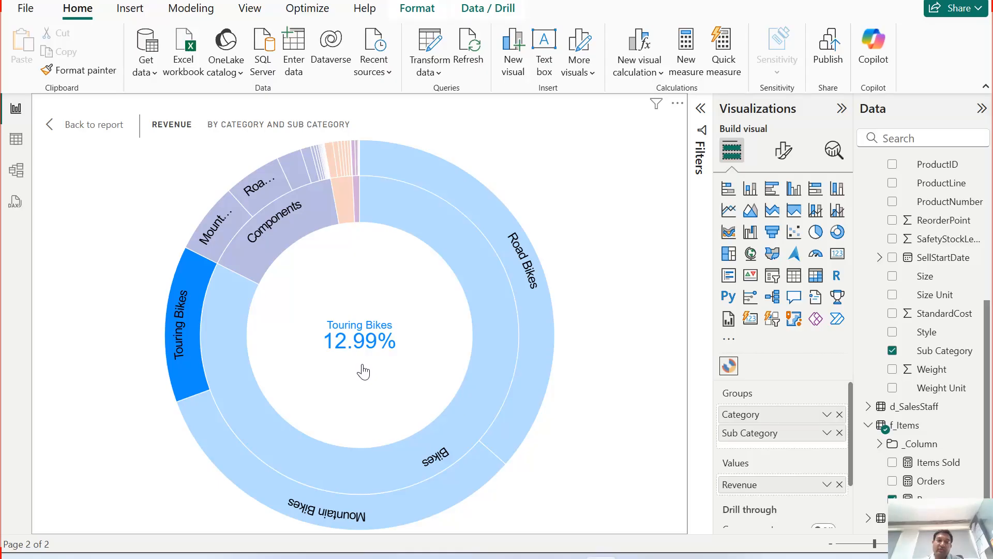
mouse_move(178, 333)
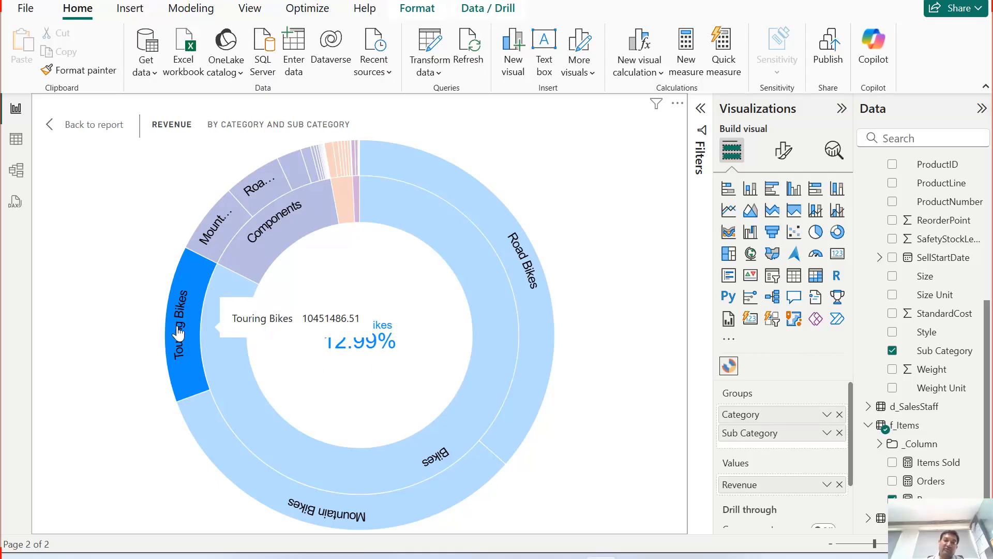
drag(849, 454, 851, 507)
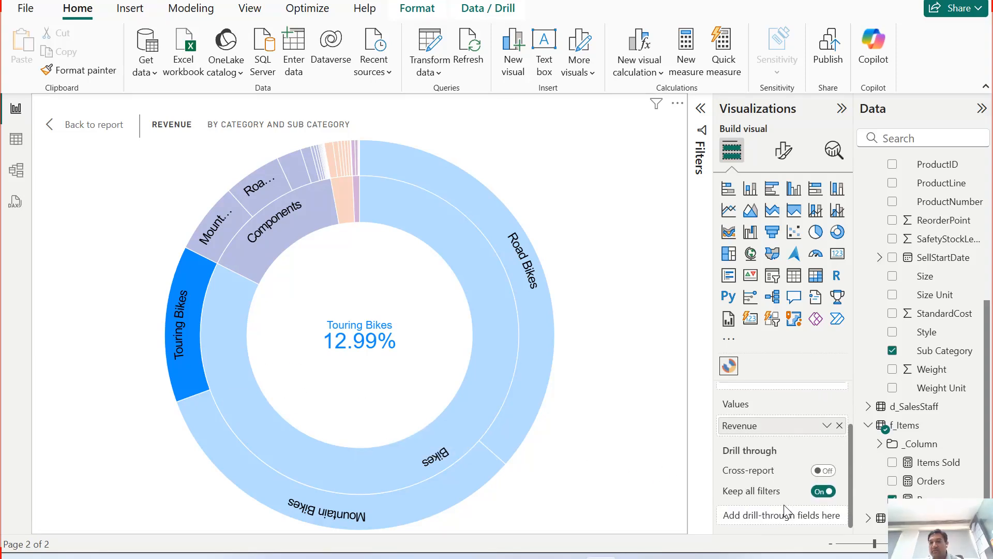
scroll(776, 486, up, 3)
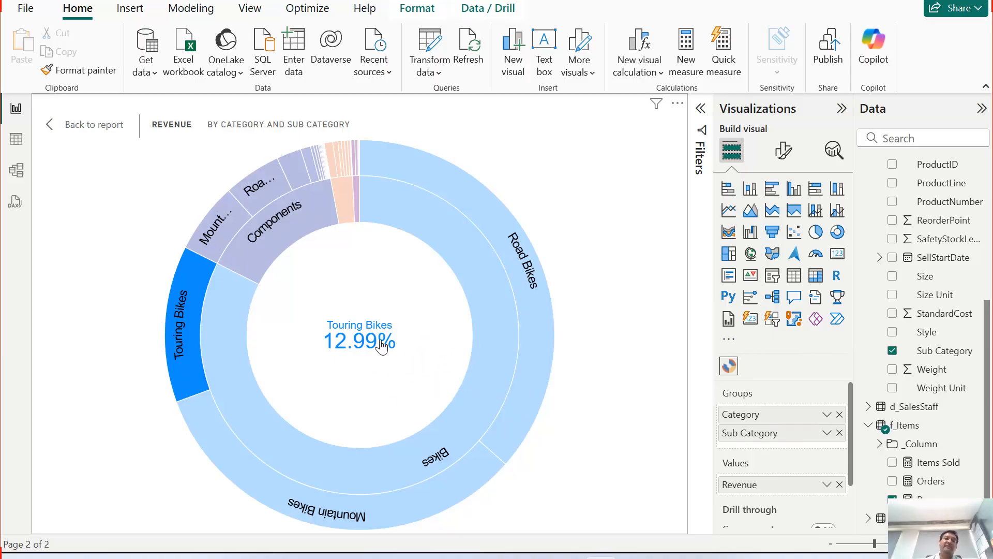
click(201, 313)
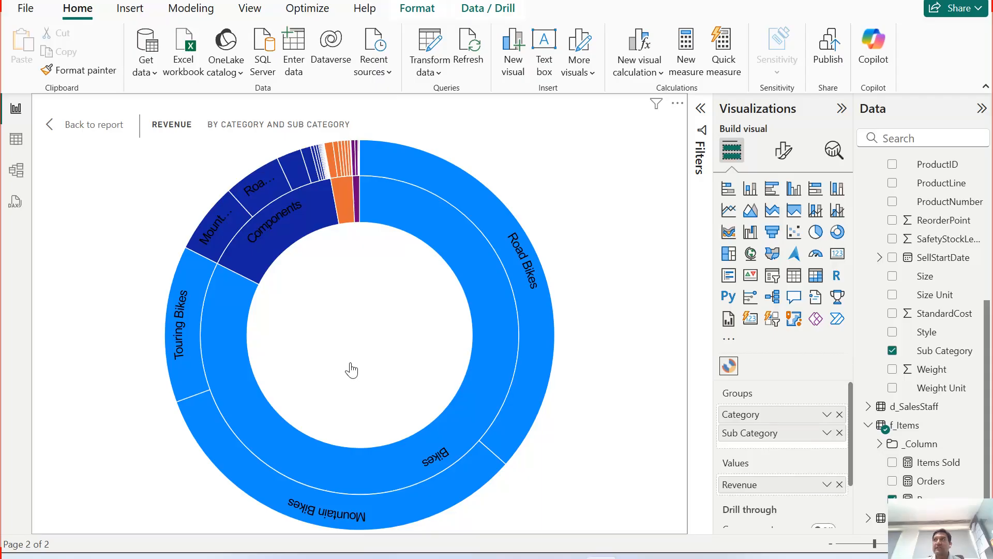
ctrl+click(91, 134)
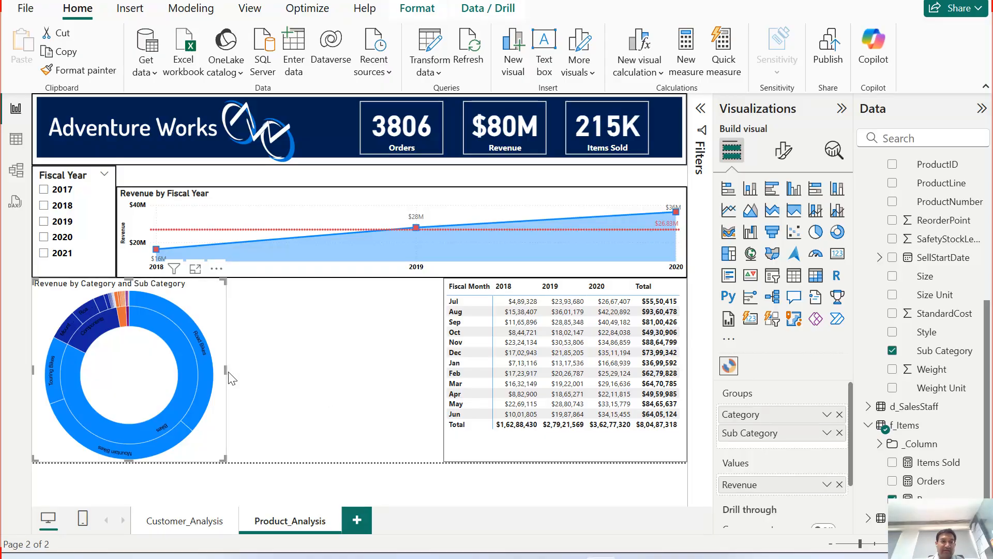
drag(225, 370, 227, 371)
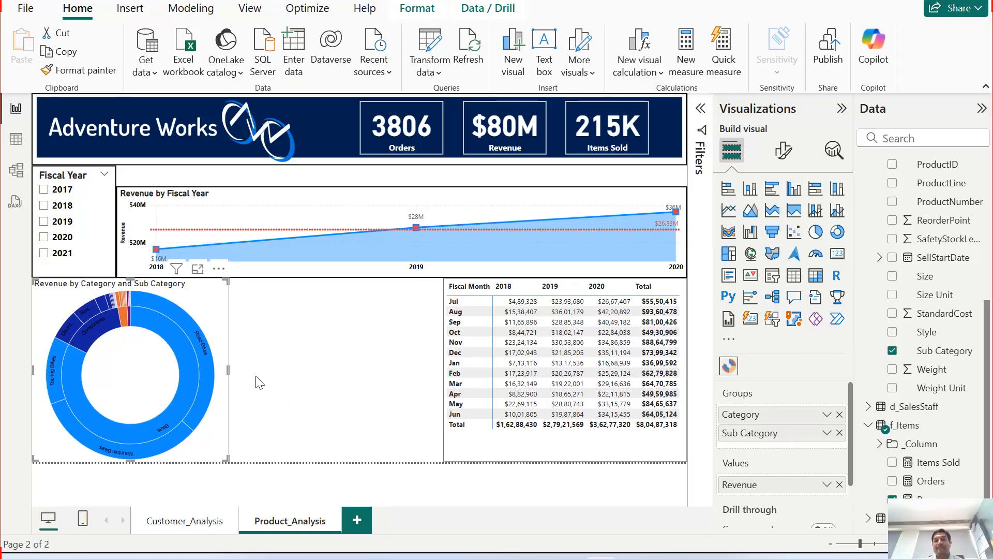
click(197, 268)
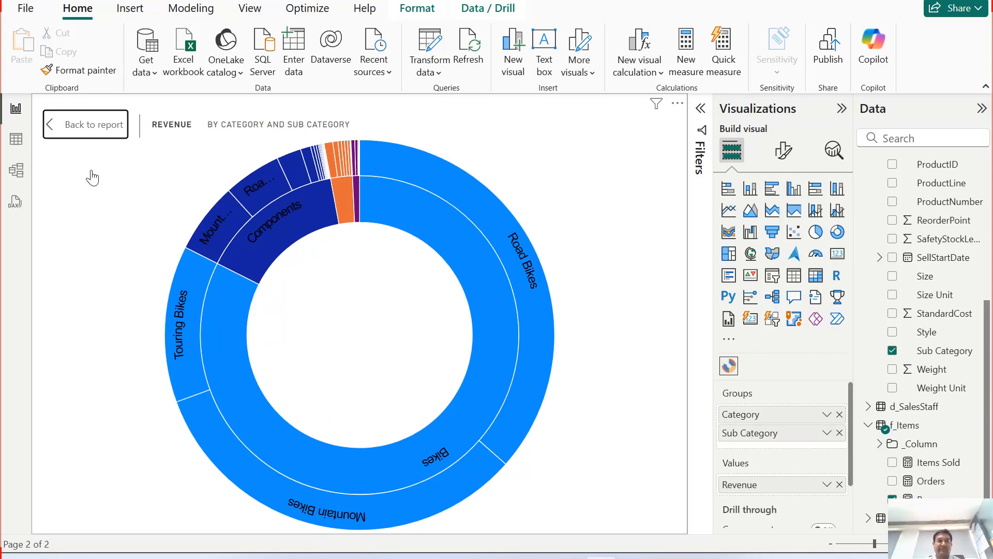
click(89, 129)
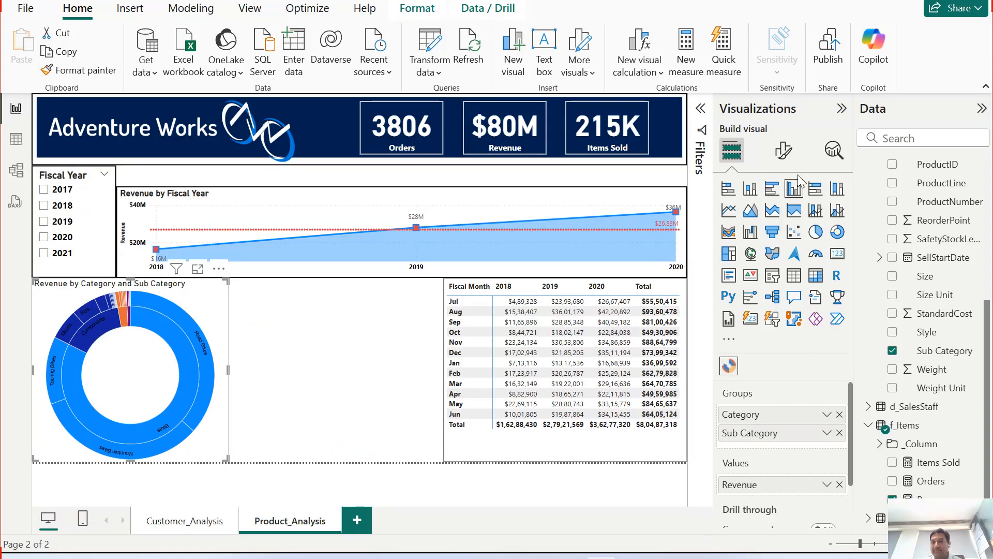
Step: Make the Sunburst's central percentage label bold
click(783, 150)
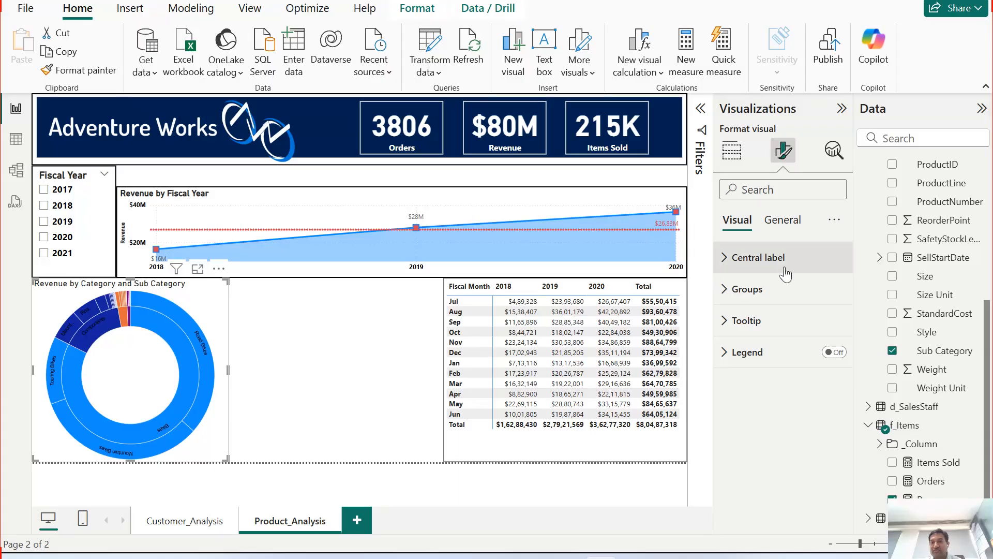
click(734, 266)
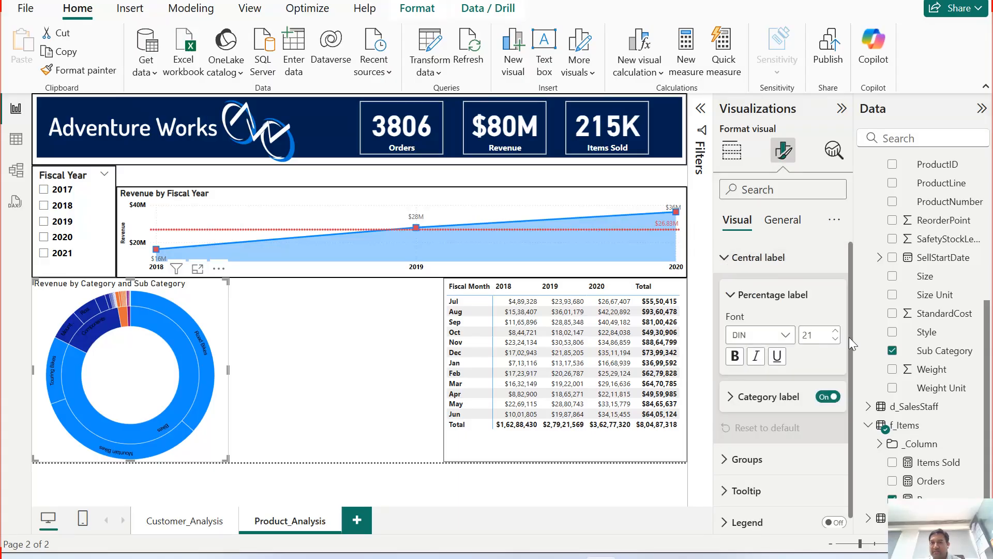
click(734, 357)
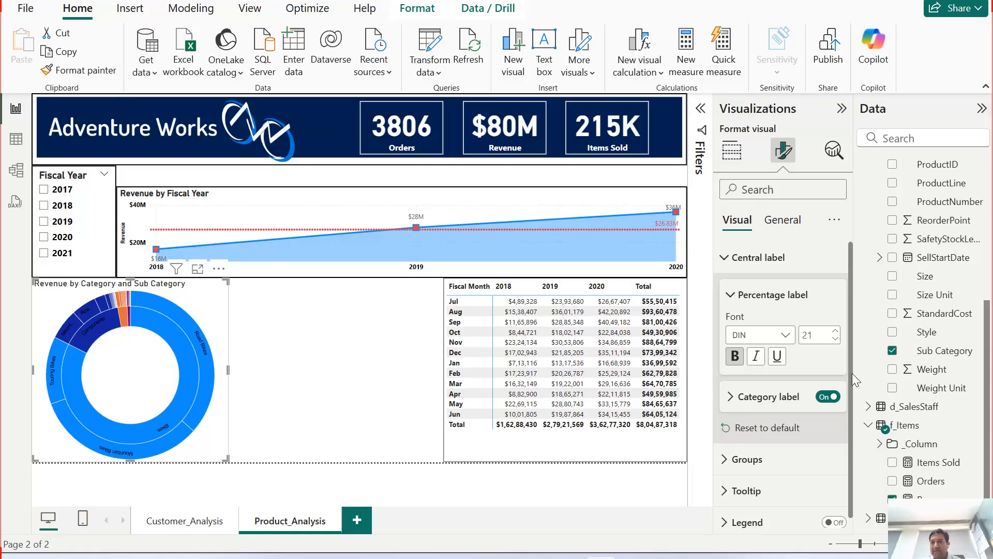
Step: Make the Sunburst's group data labels bold
scroll(851, 375, down, 1)
click(819, 450)
scroll(818, 452, down, 3)
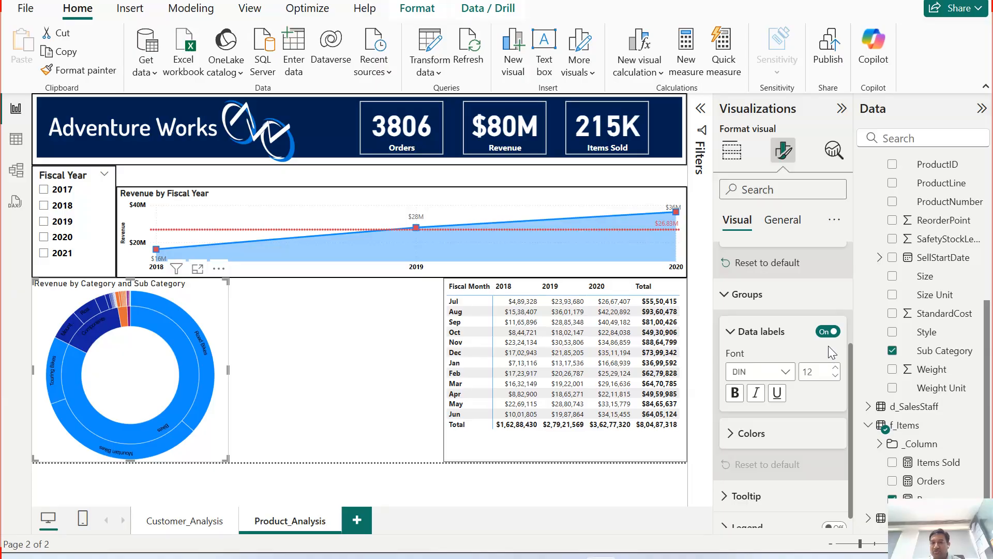
click(735, 393)
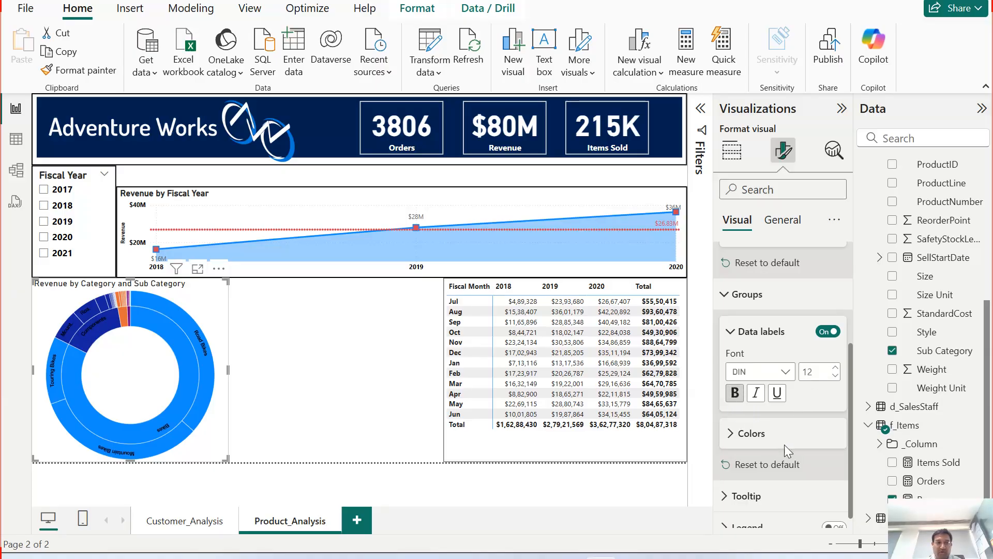
Step: Review the Sunburst's group colors for each category and sub-category
click(745, 433)
scroll(818, 445, down, 4)
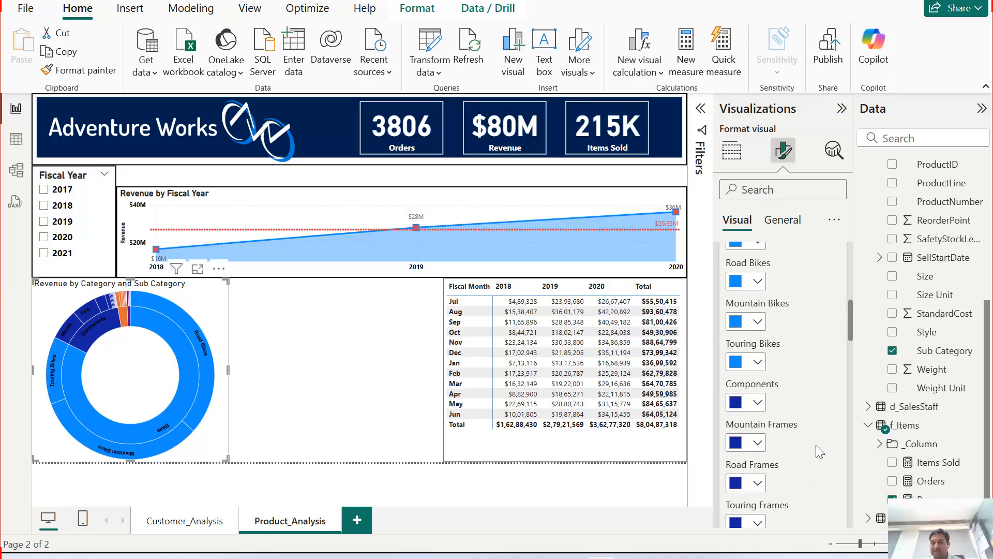
scroll(805, 438, up, 2)
scroll(799, 440, down, 12)
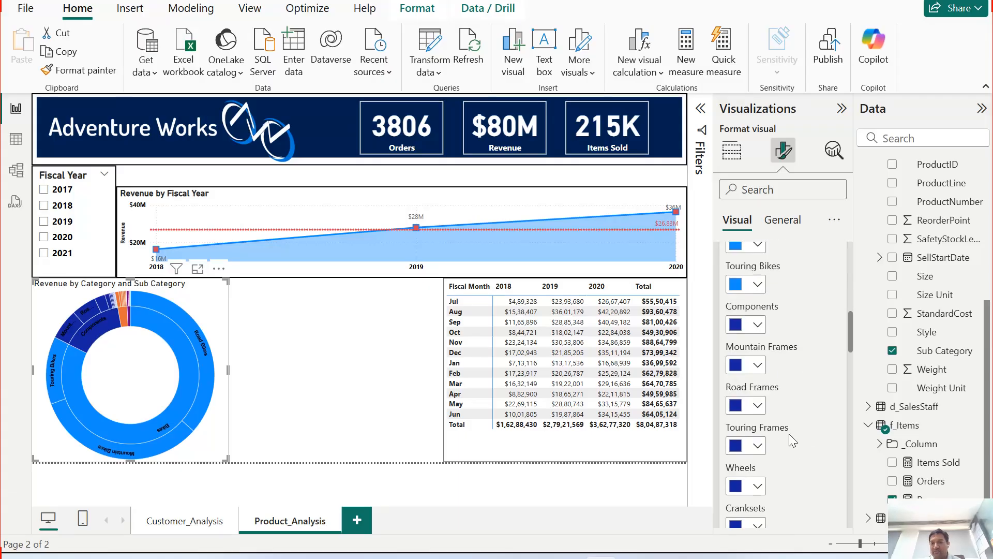
scroll(784, 419, down, 15)
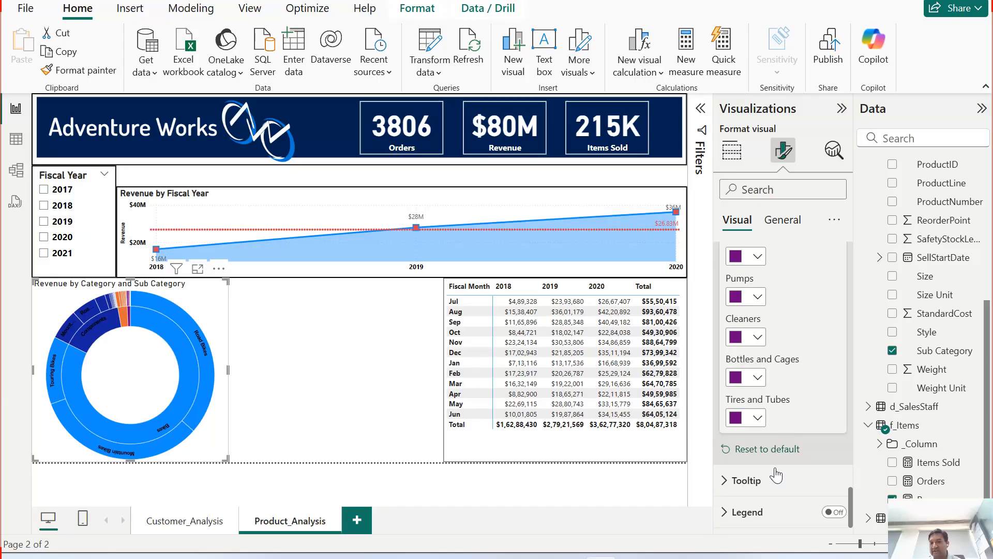
Step: Set the Sunburst tooltip's display units to Auto
click(750, 482)
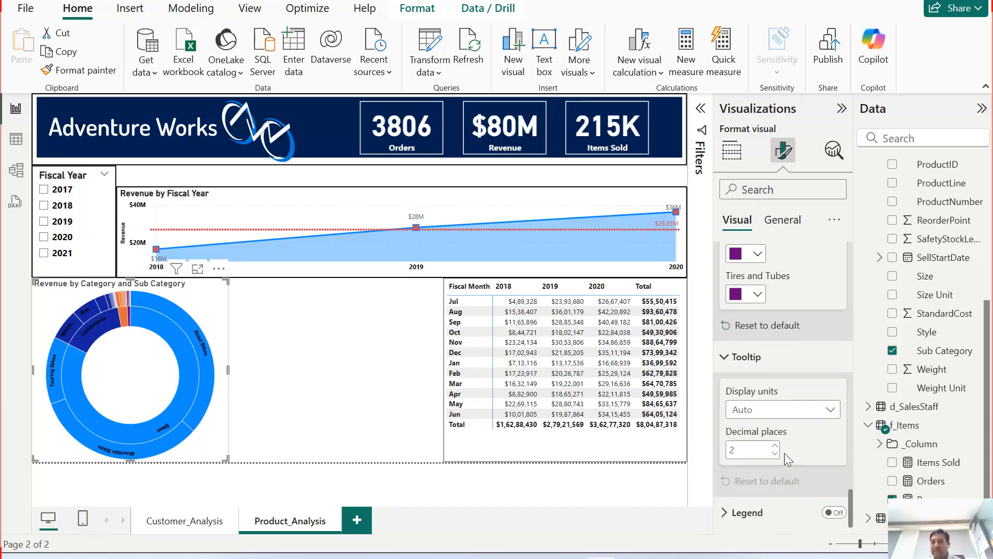
click(782, 414)
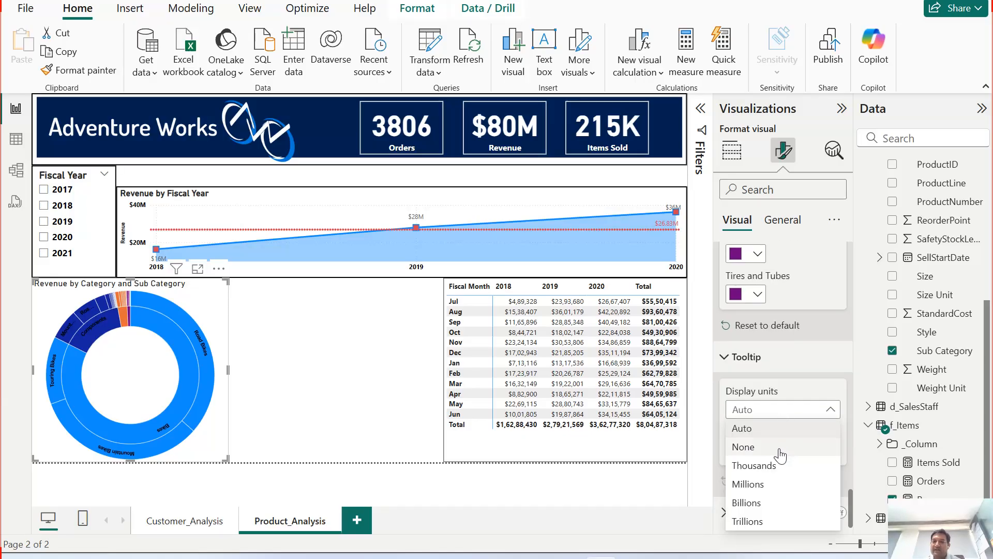
click(782, 427)
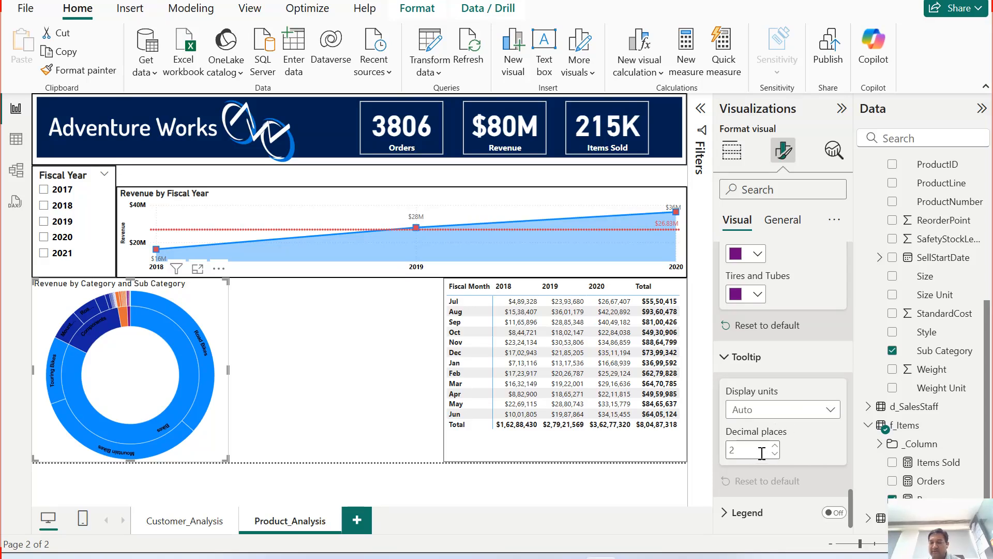
Step: Turn on the Sunburst's legend and make its legend text bold
click(834, 512)
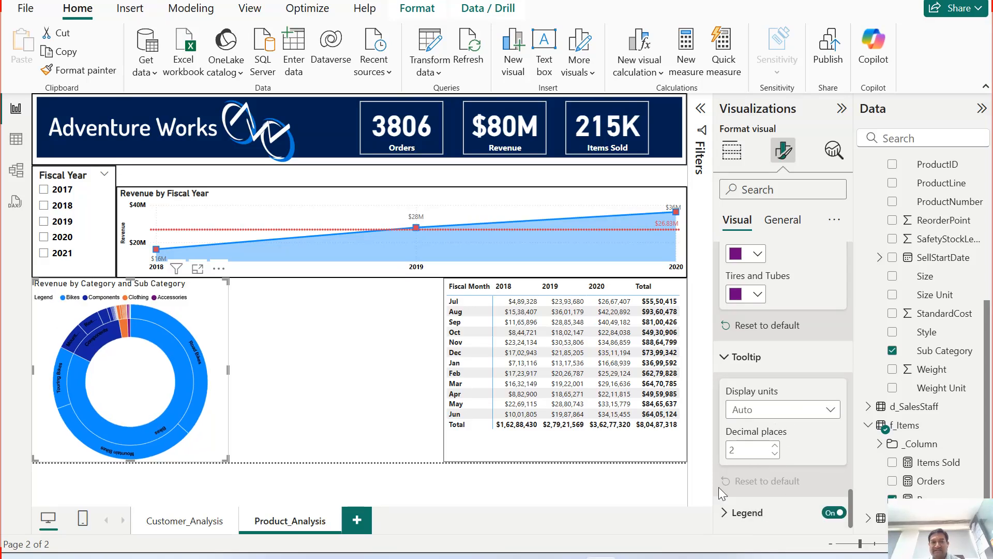
click(727, 514)
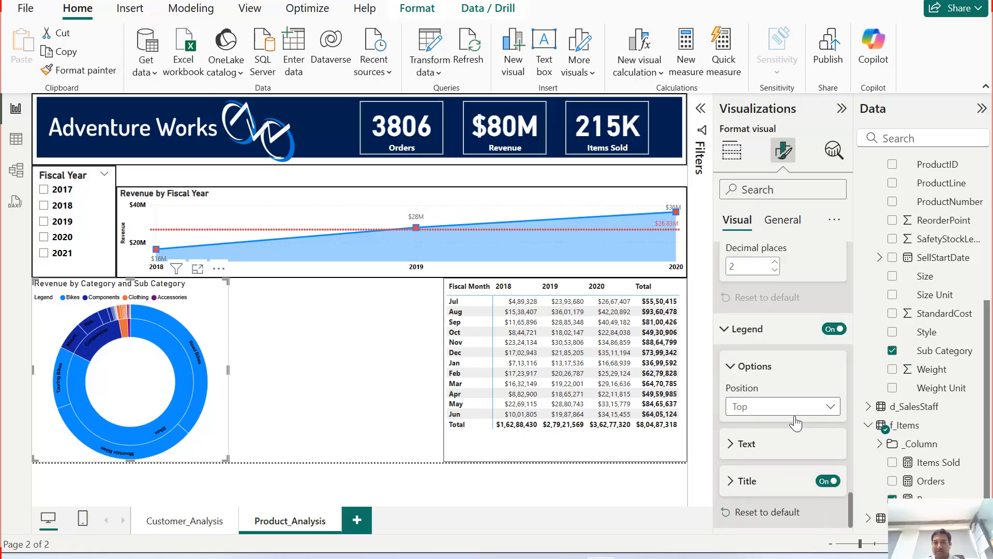
click(747, 443)
scroll(805, 434, down, 2)
click(734, 400)
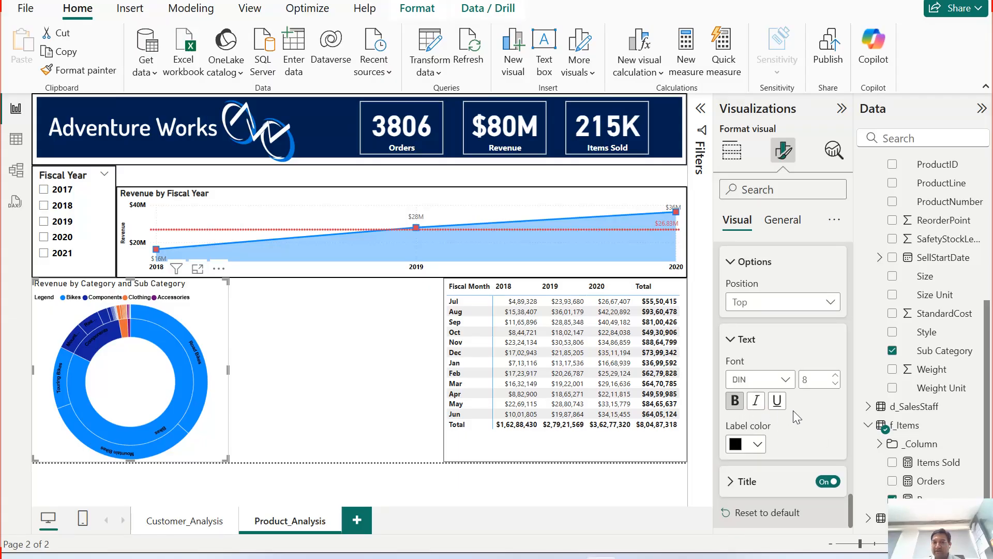
click(734, 481)
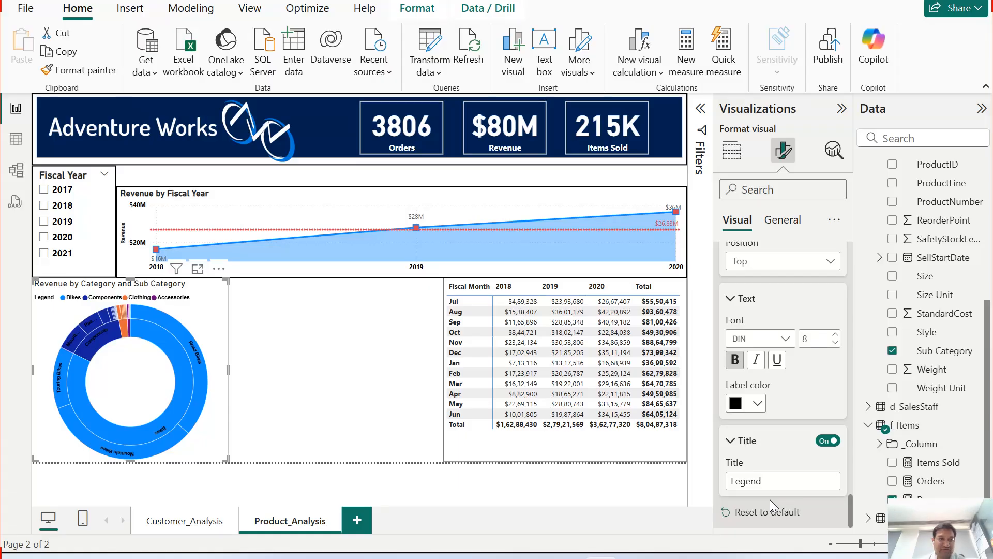
Step: Review the Sunburst's general properties: size, position, padding and advanced options
click(783, 220)
click(785, 255)
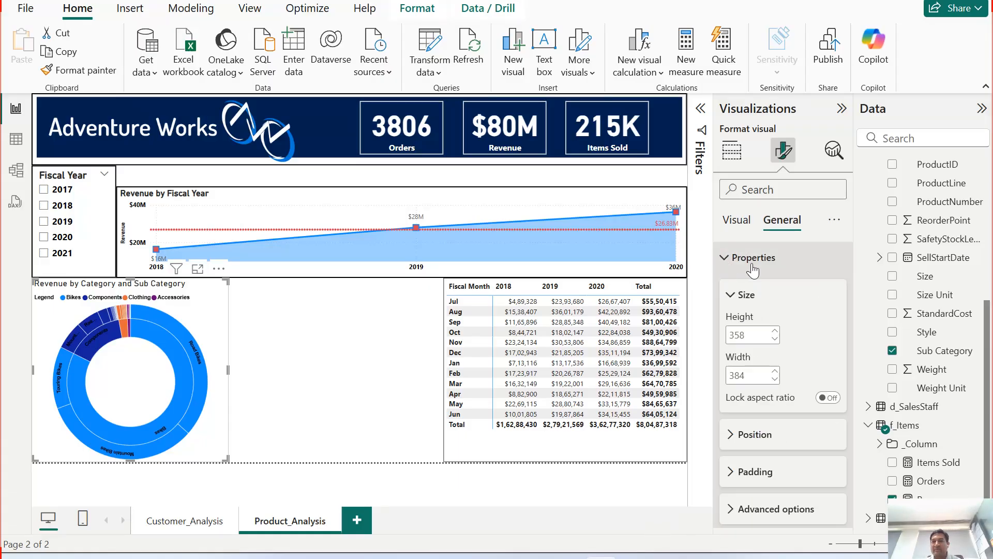
click(736, 435)
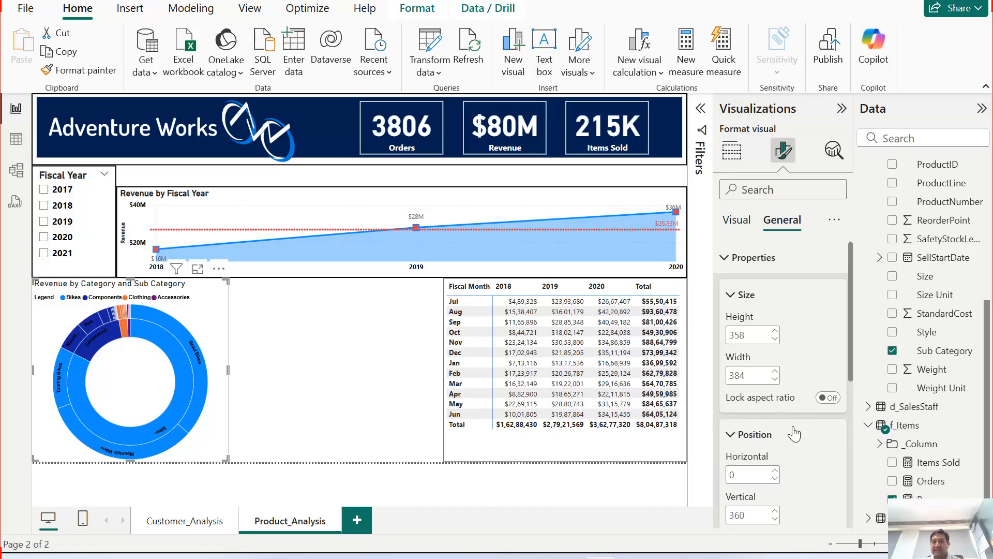
scroll(743, 434, down, 3)
click(731, 401)
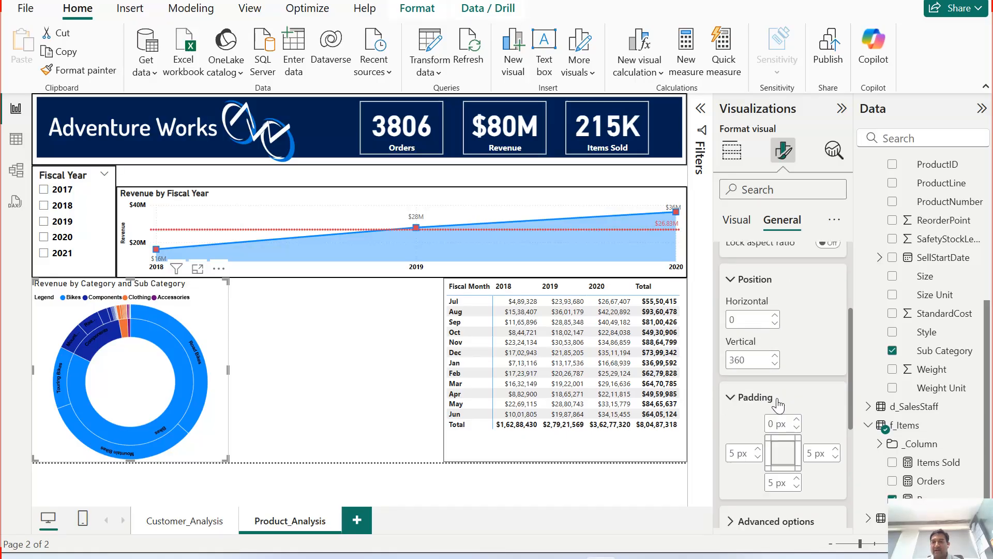
scroll(733, 383, down, 3)
click(733, 380)
scroll(745, 373, down, 3)
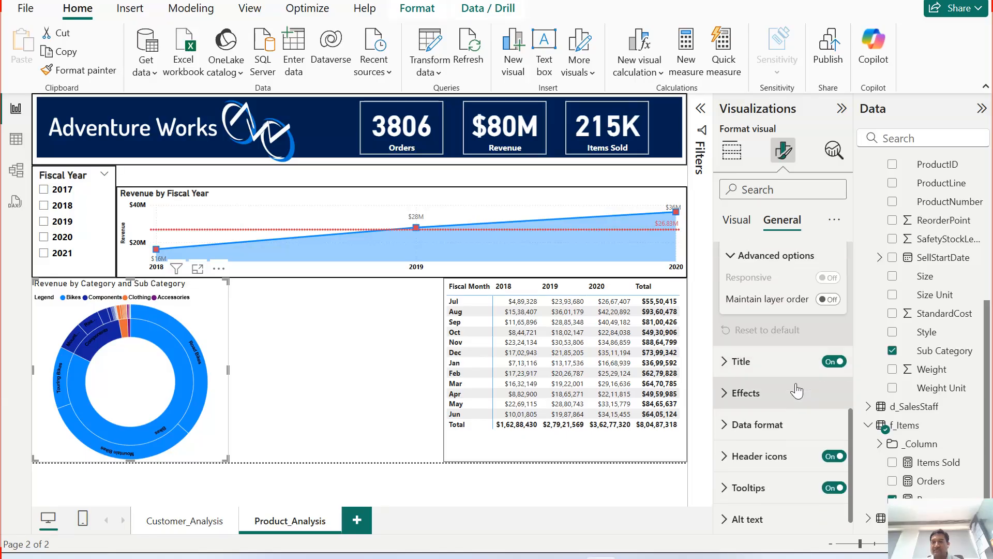
Step: Make the Sunburst's title text bold
click(760, 359)
scroll(776, 447, down, 3)
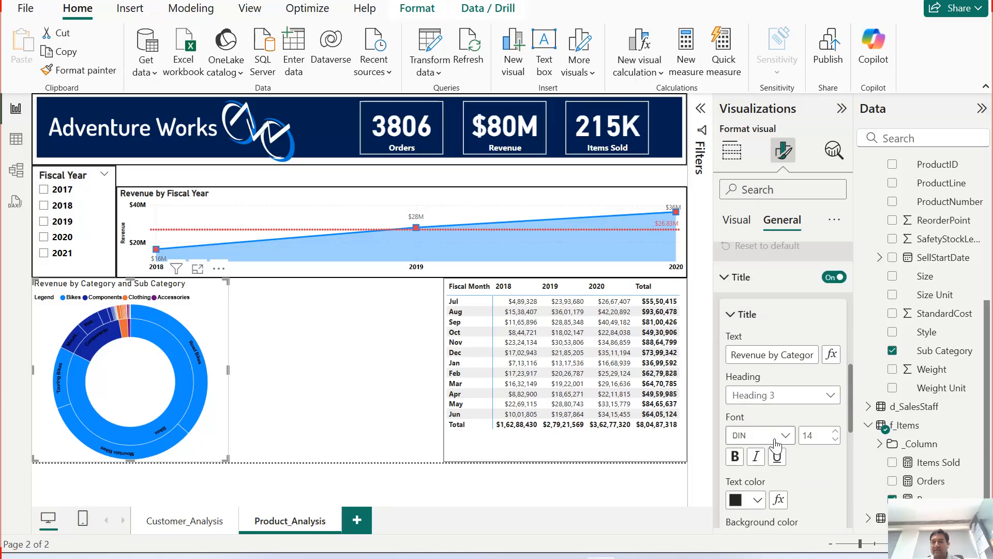
scroll(762, 383, down, 3)
click(734, 378)
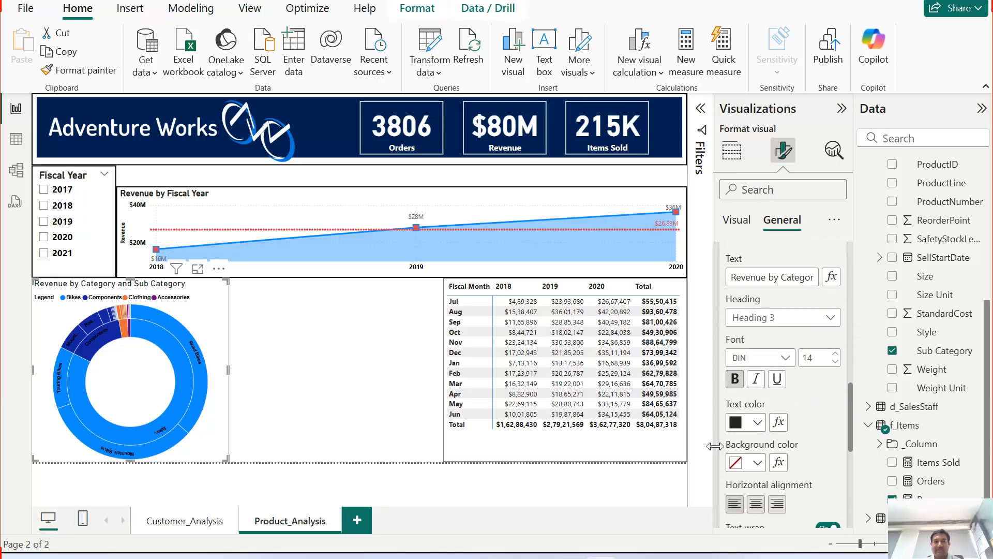
Step: Examine the title's subtitle, divider and spacing options and the effects background settings
scroll(814, 436, down, 5)
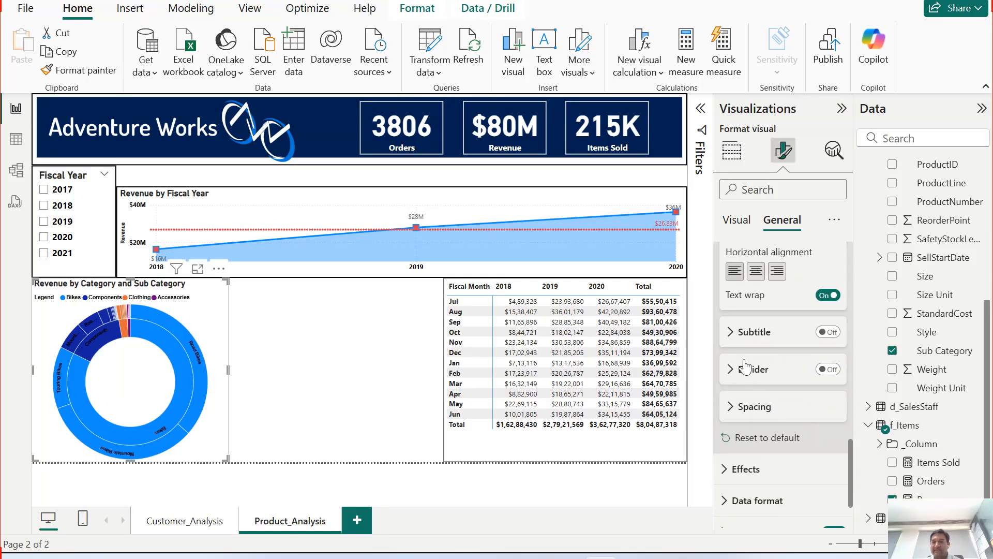
click(729, 334)
click(730, 334)
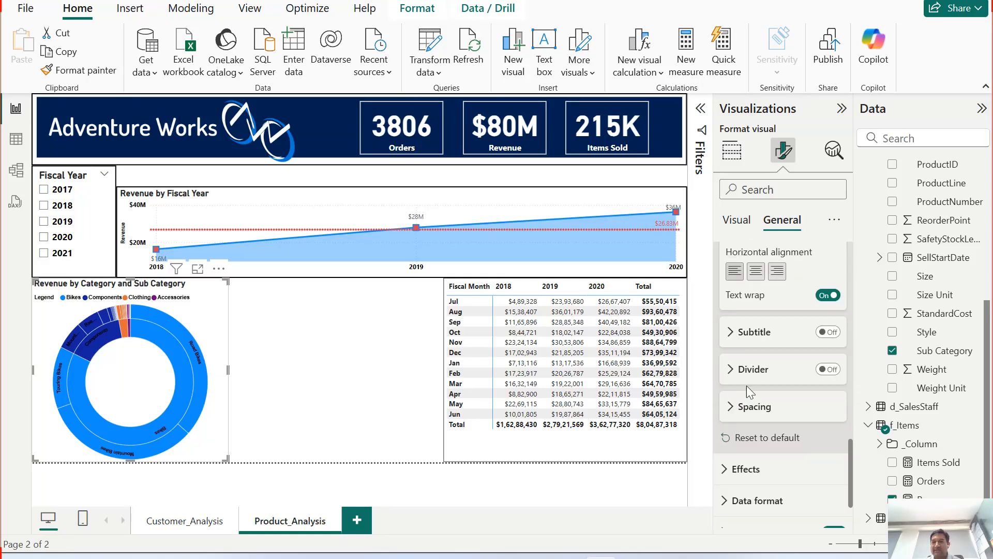
click(729, 407)
click(729, 409)
scroll(795, 424, down, 3)
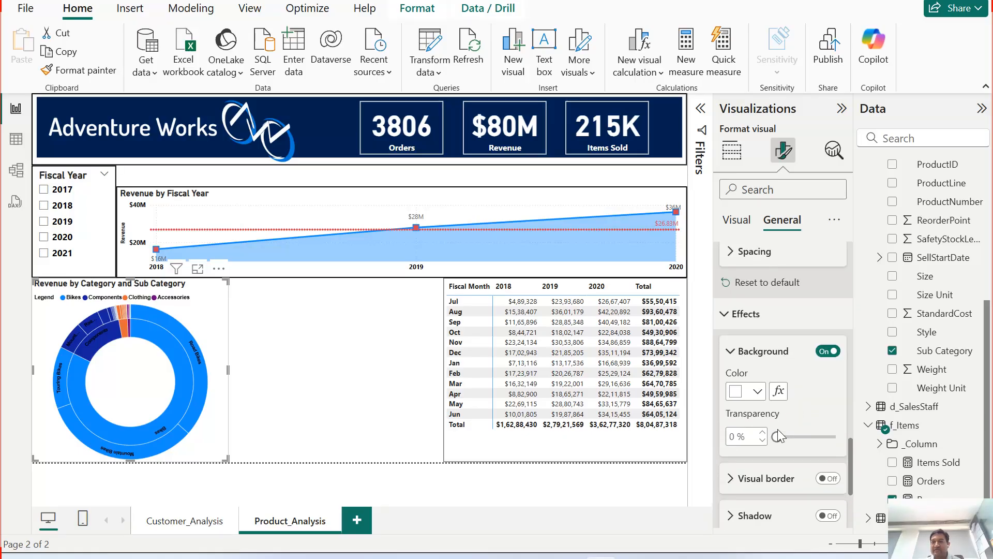
scroll(776, 387, down, 3)
Step: Turn on a visual border for the Sunburst and check its shadow and data format settings
click(827, 323)
click(731, 323)
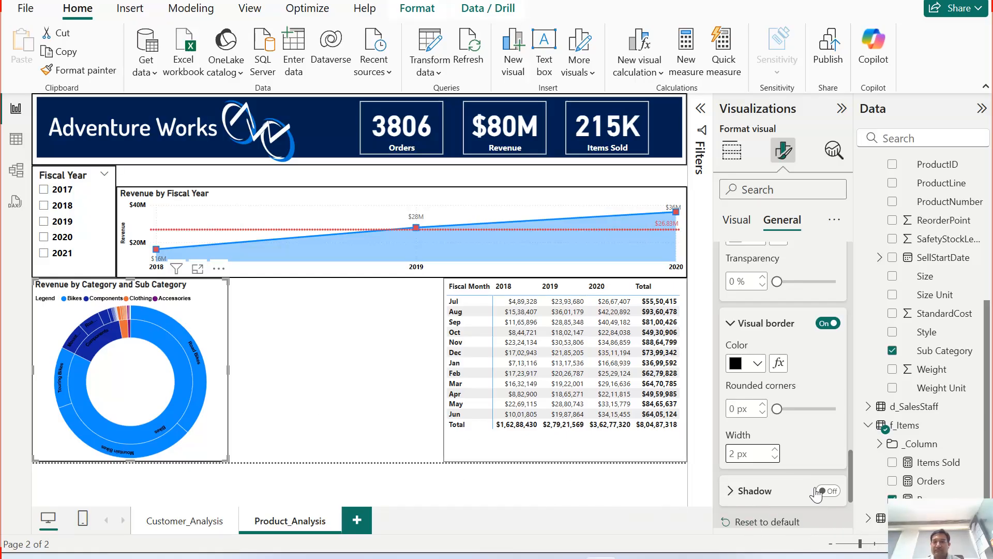
click(741, 491)
scroll(739, 466, down, 5)
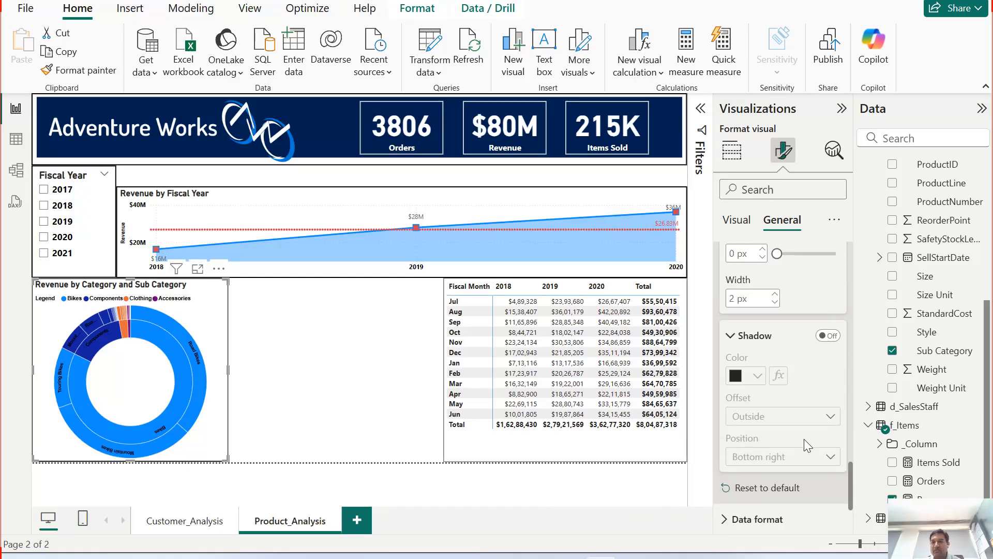
click(740, 418)
scroll(802, 393, down, 3)
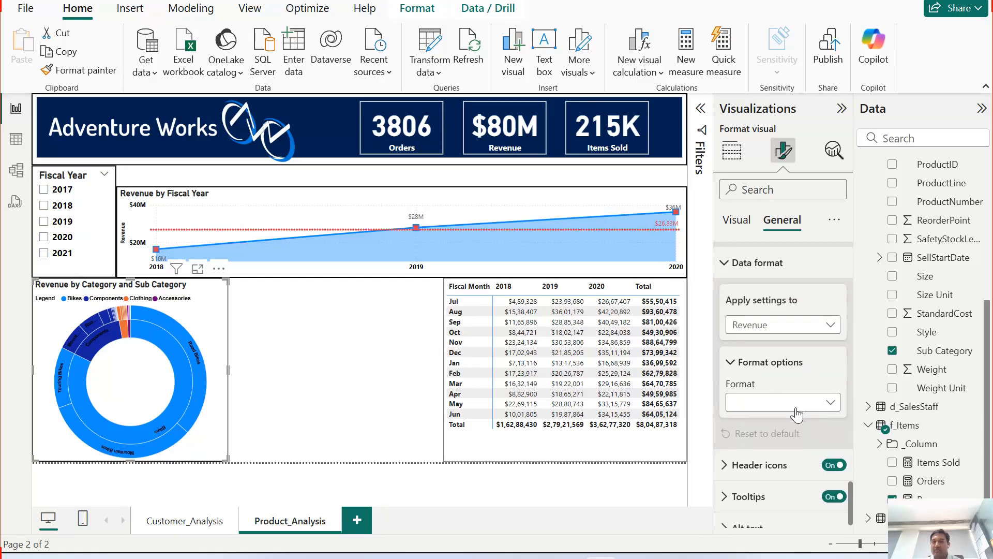
scroll(766, 434, down, 1)
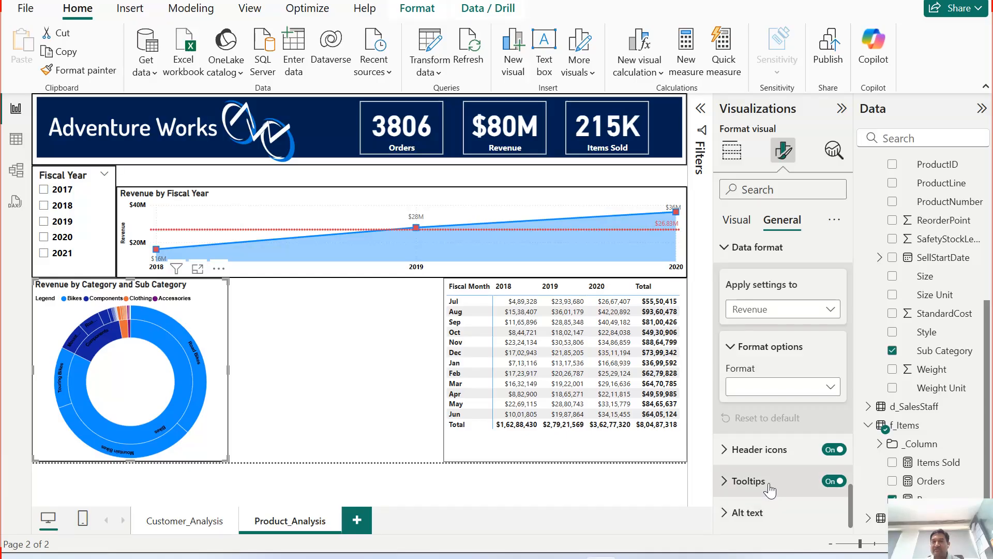
click(742, 247)
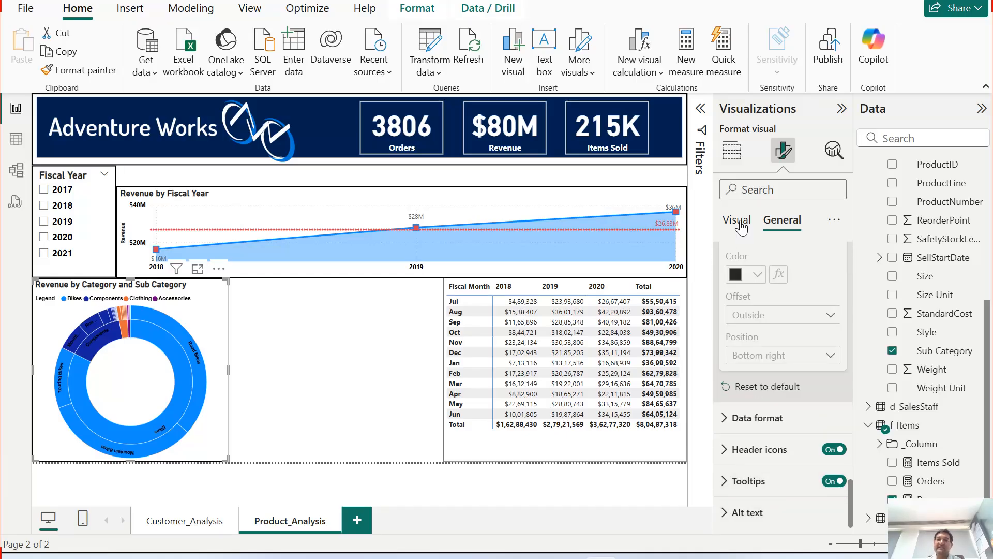
click(737, 221)
click(731, 150)
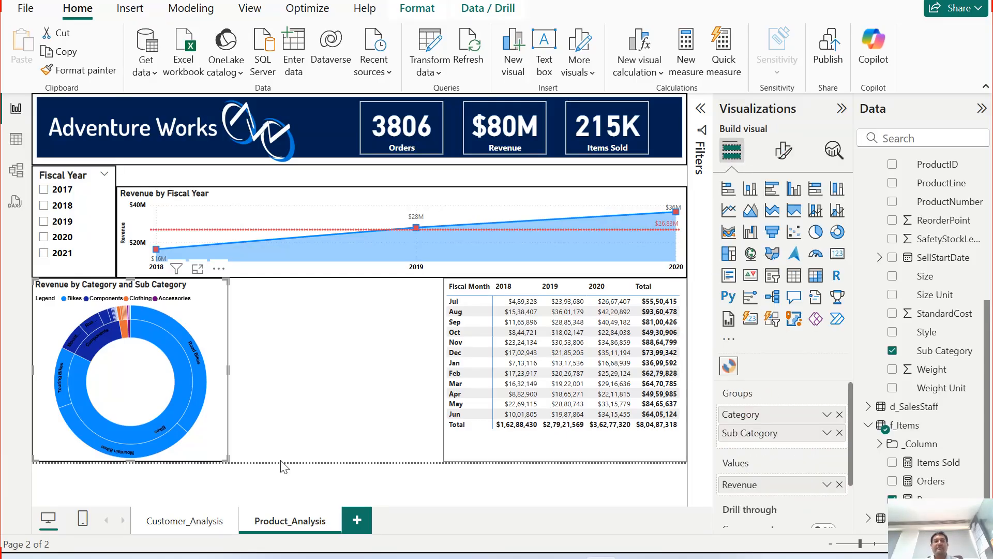
Step: Add a donut chart to the page and resize it to fill the space beside the Sunburst
click(268, 351)
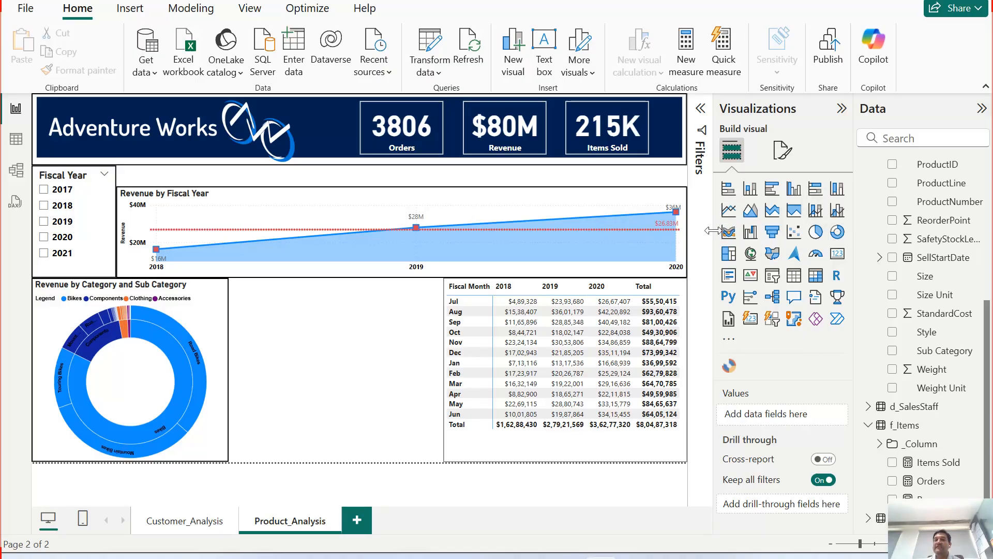
click(837, 231)
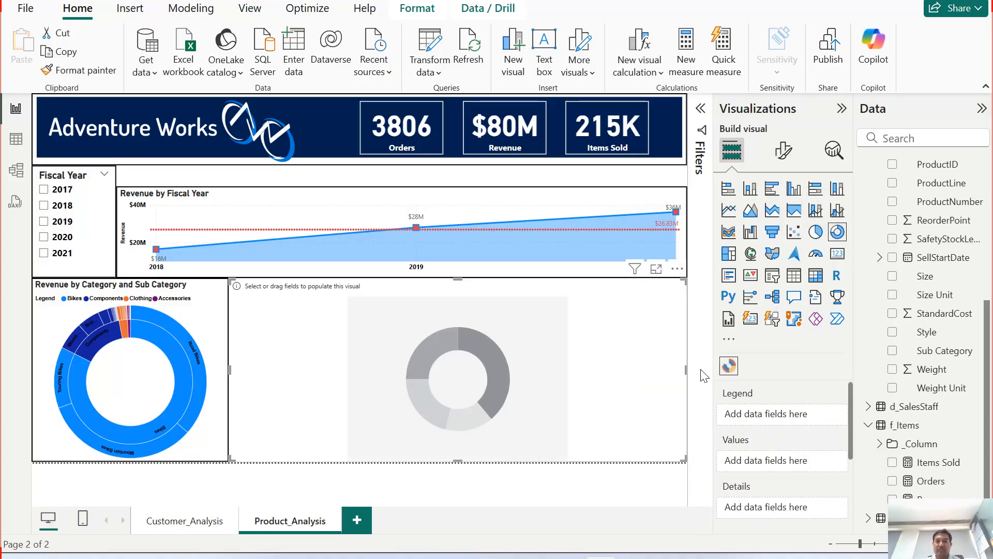
drag(684, 371, 440, 377)
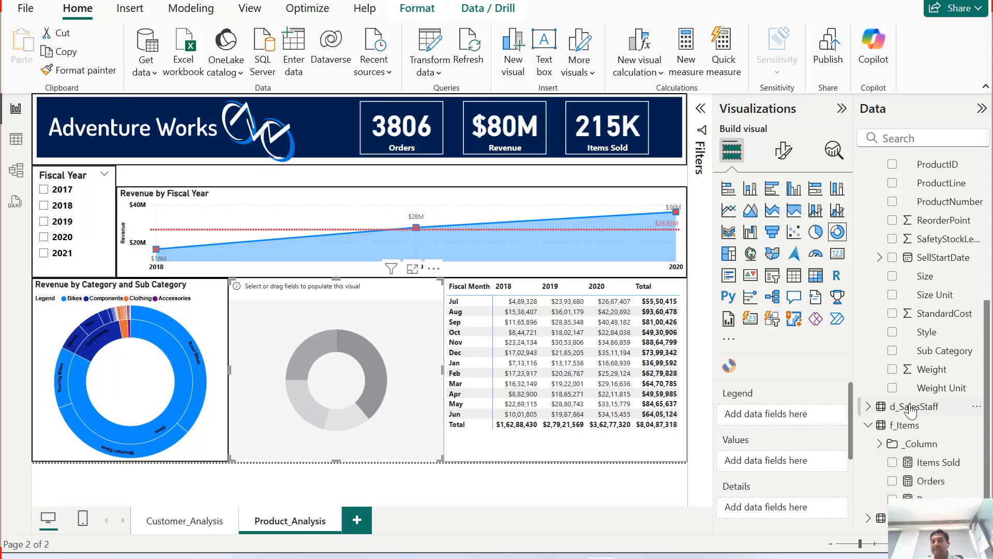
Step: Add Revenue as the donut's values and product Category as its legend
scroll(882, 217, up, 3)
scroll(882, 217, up, 2)
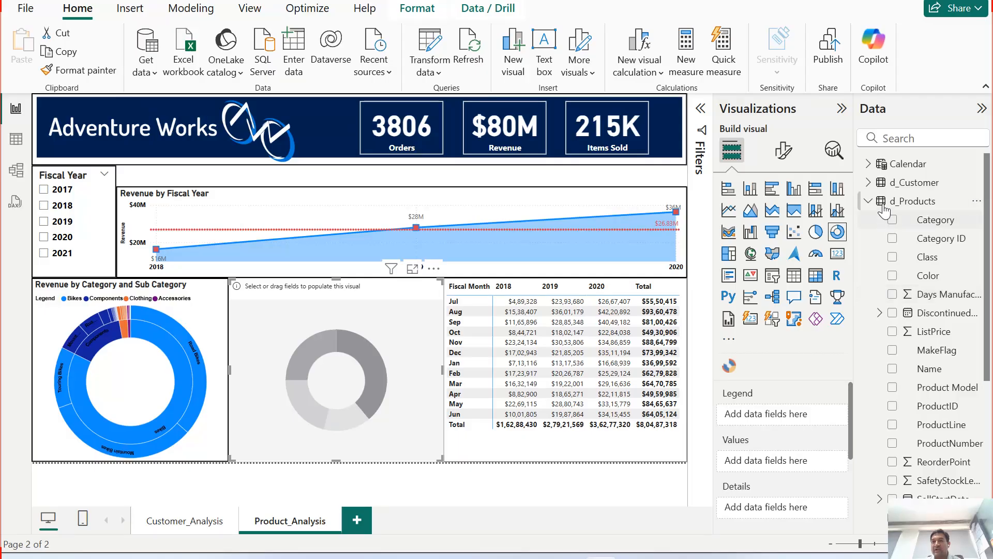
click(868, 201)
click(891, 313)
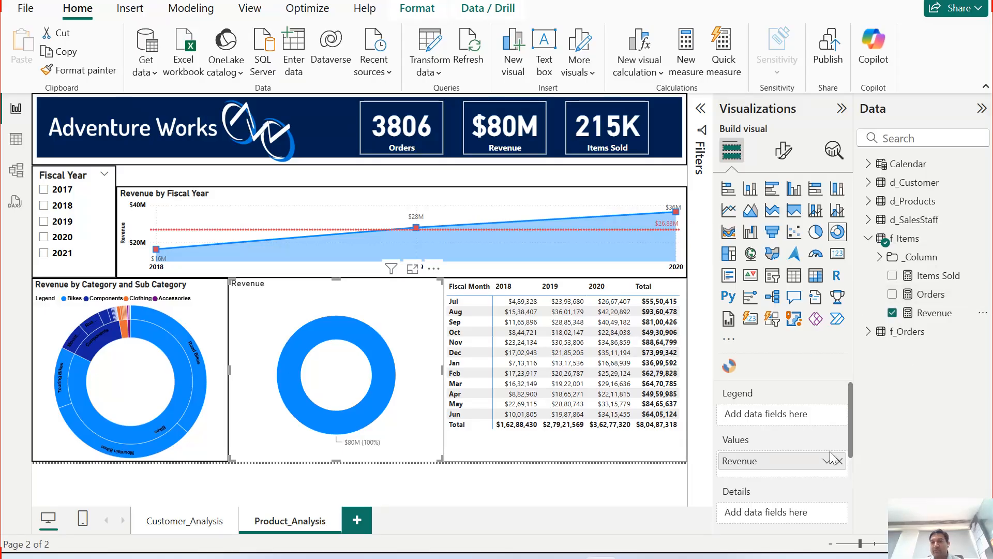
click(871, 202)
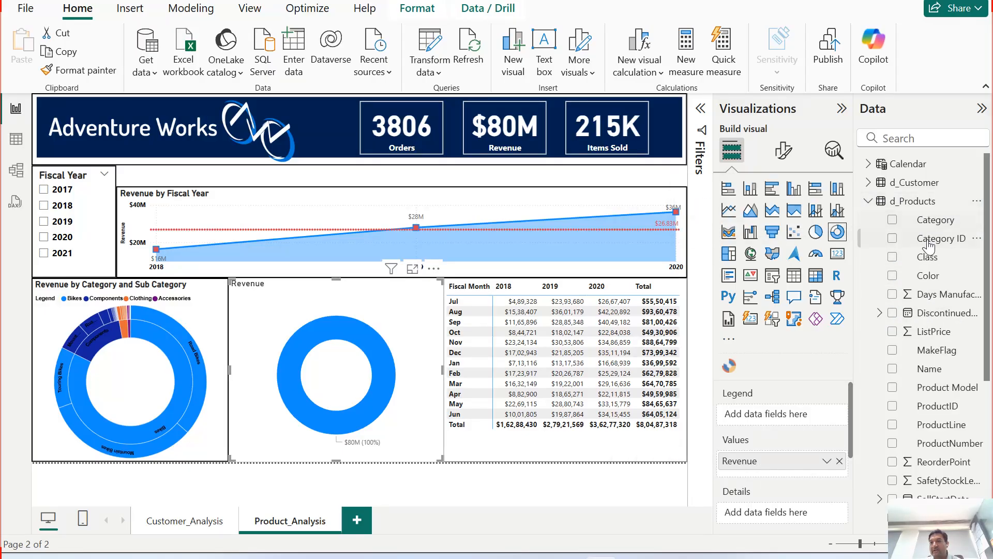
click(893, 220)
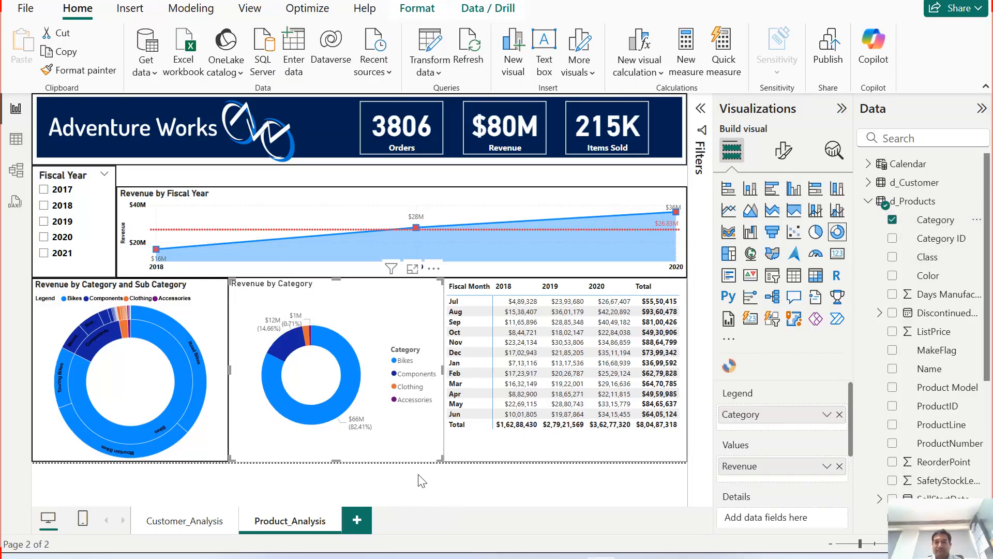
Step: Try setting the donut's inner radius to 58% and reset it to default
click(782, 153)
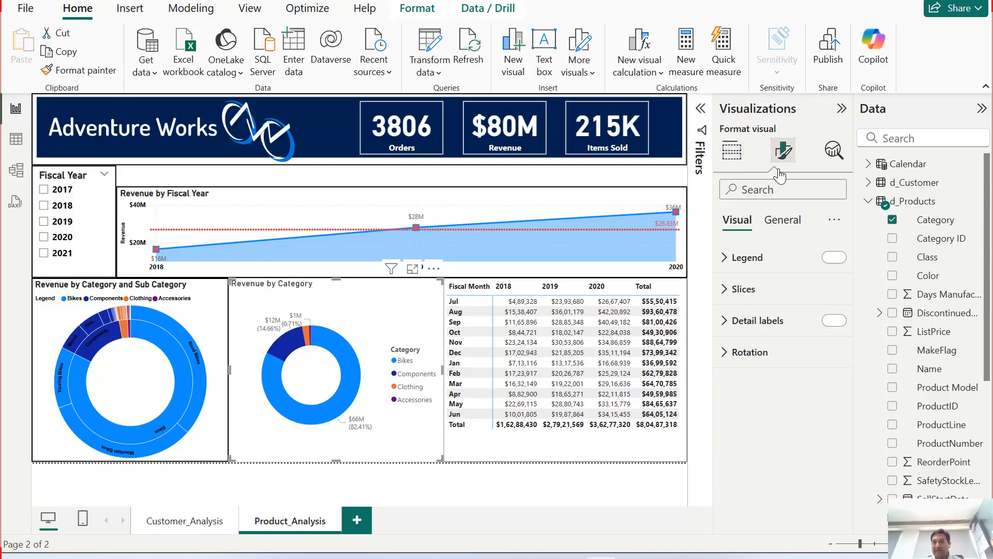
click(737, 288)
scroll(801, 402, down, 2)
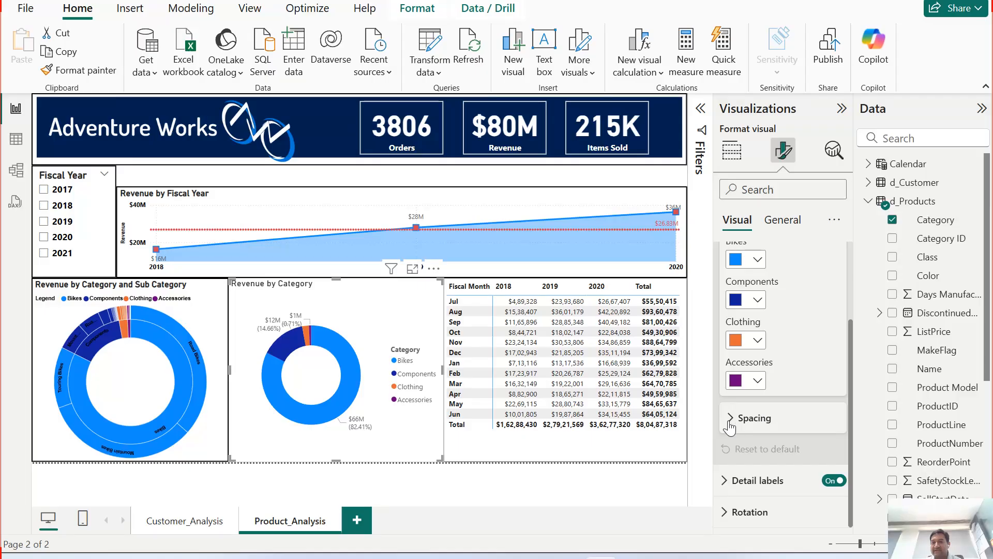
click(788, 417)
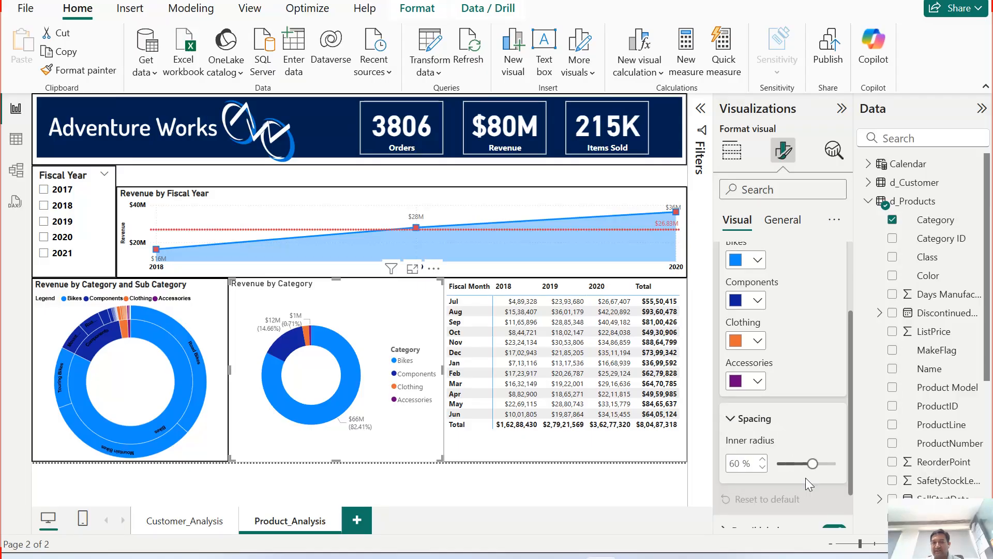
drag(812, 463, 800, 463)
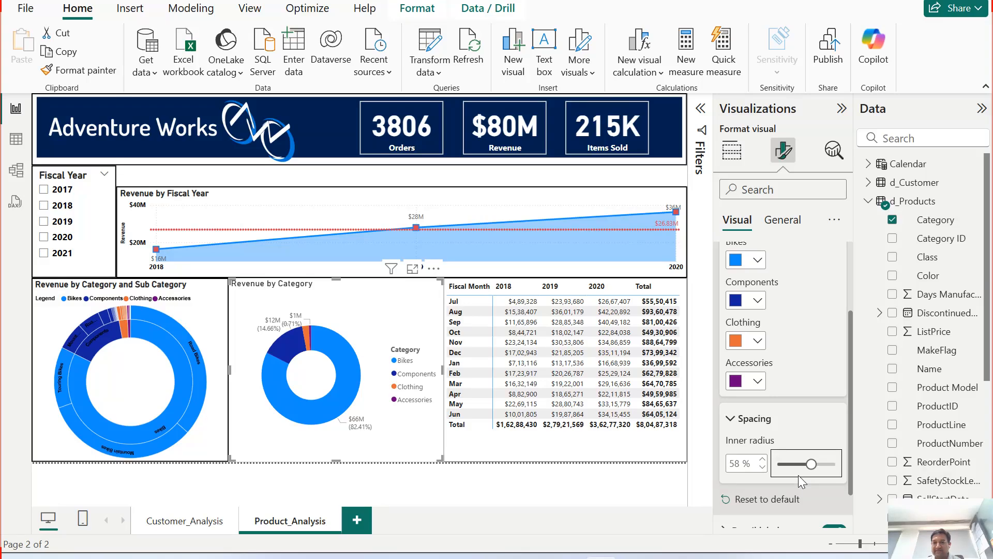
scroll(764, 460, down, 2)
click(765, 449)
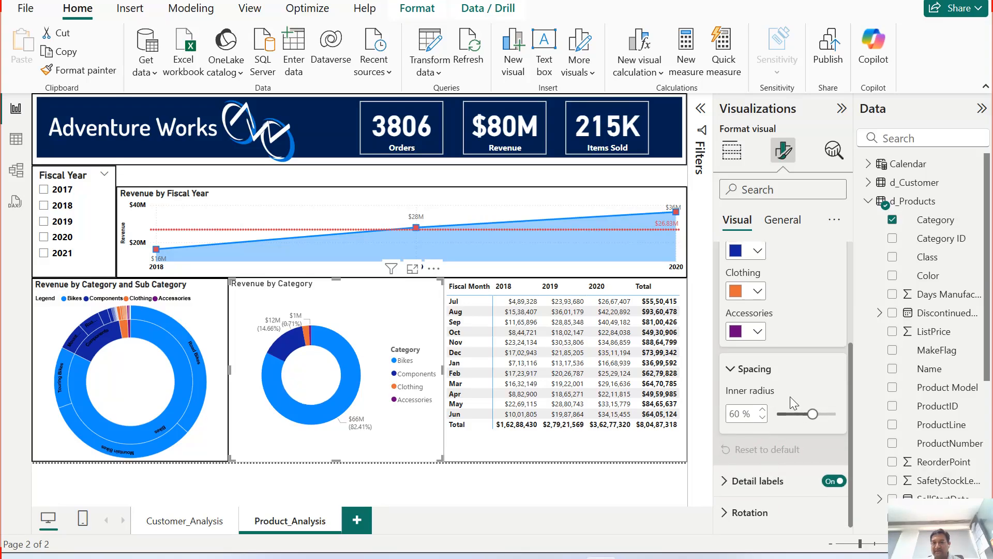
Step: Set the donut's detail label value color to black
click(756, 481)
scroll(783, 449, down, 6)
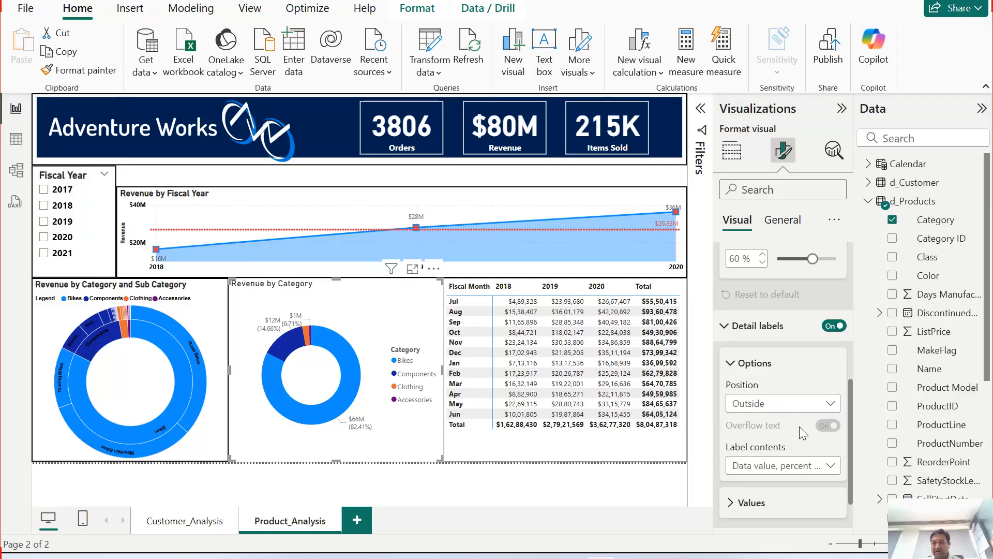
scroll(800, 427, down, 2)
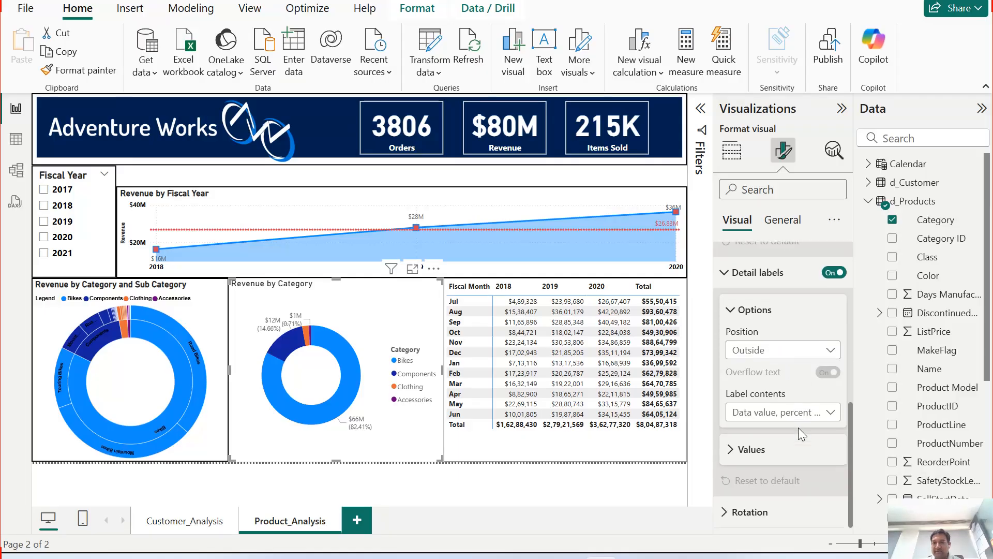
click(825, 413)
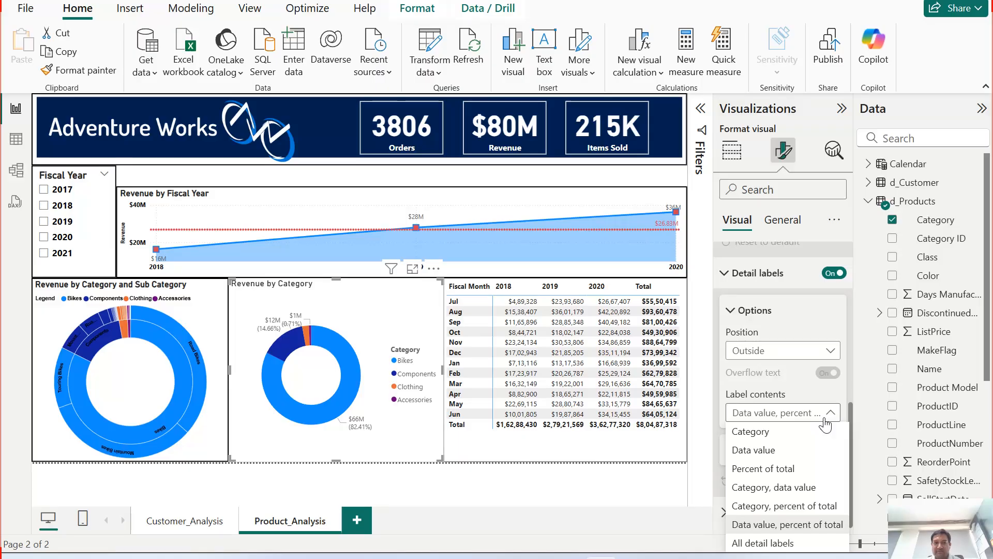
click(829, 416)
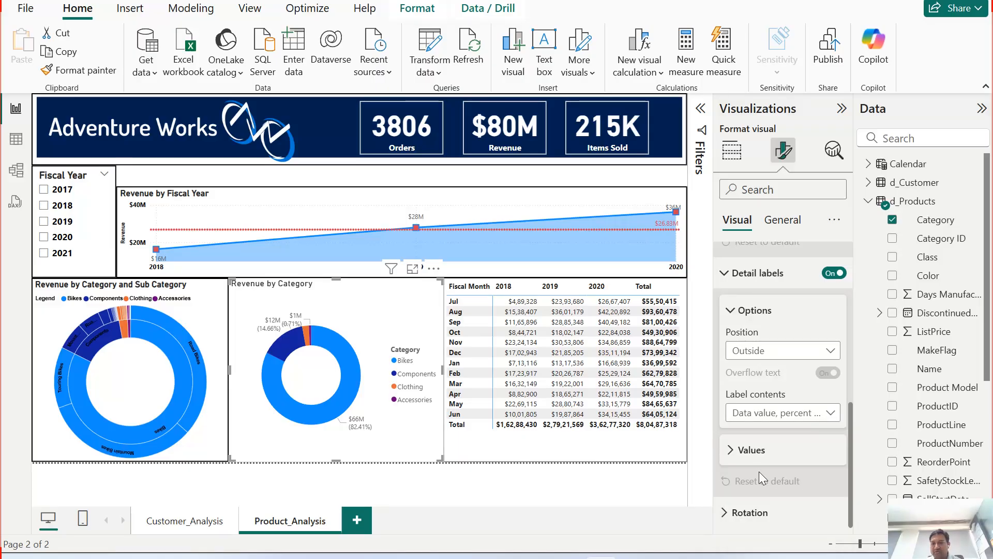
click(733, 459)
scroll(795, 460, down, 3)
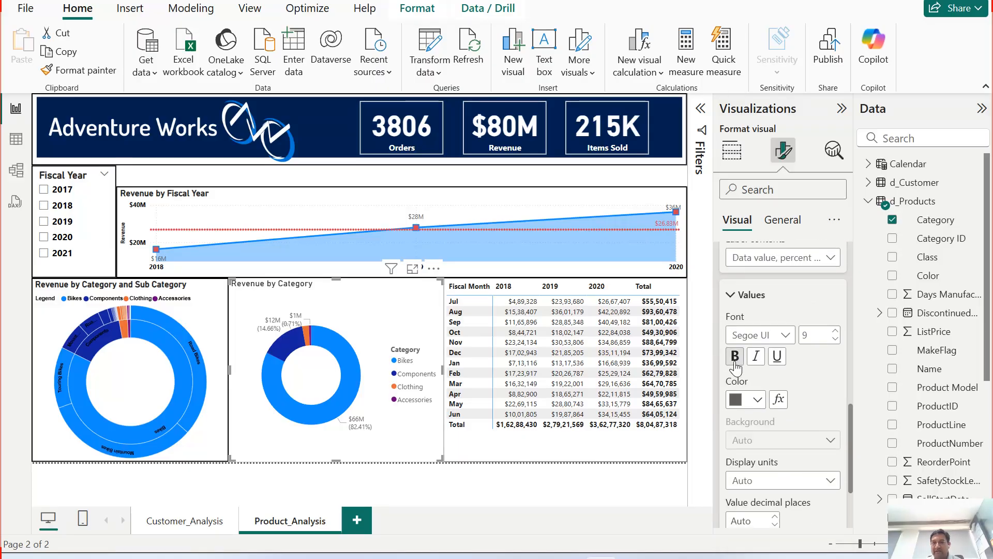
click(736, 400)
click(764, 161)
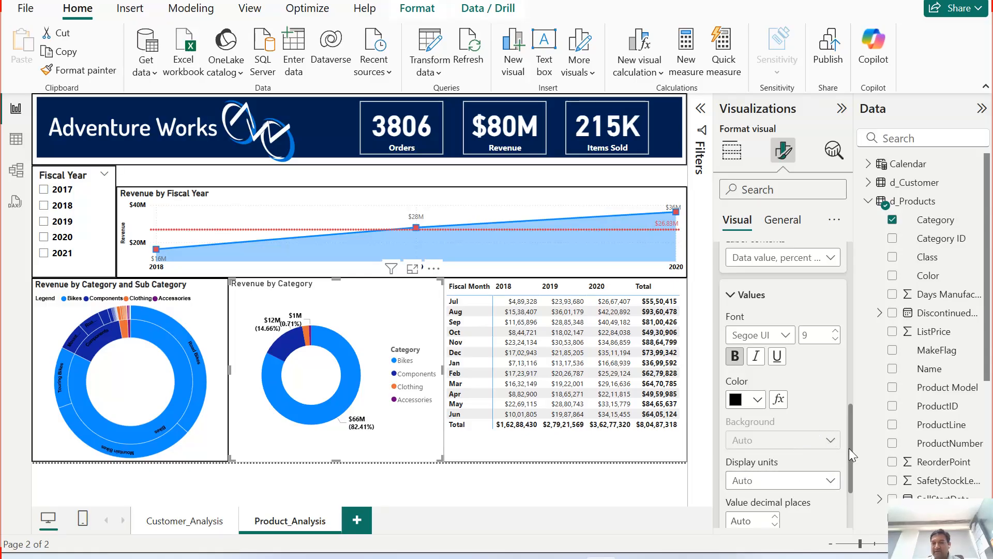
Step: Set the donut's detail label value decimal places to 0
drag(850, 449, 849, 504)
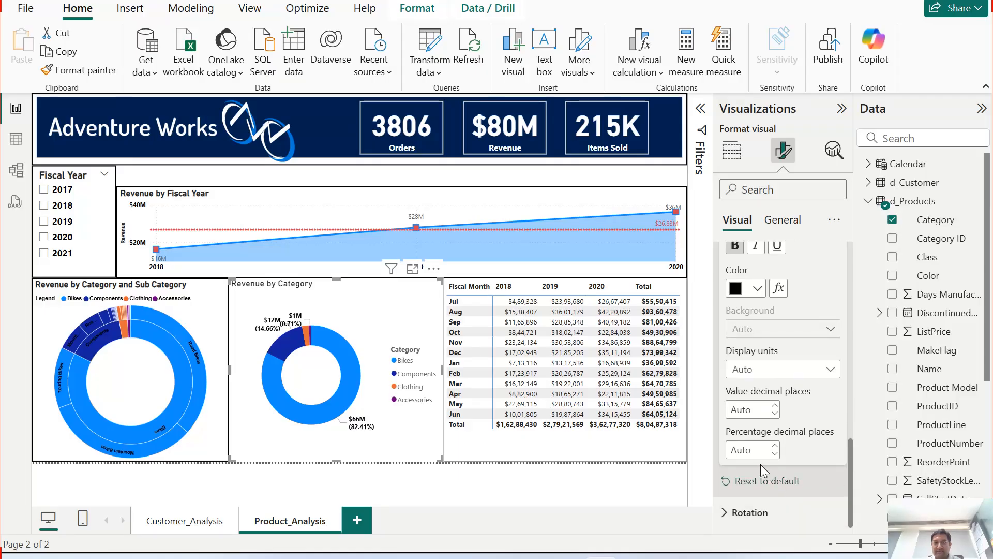
click(759, 409)
text(0)
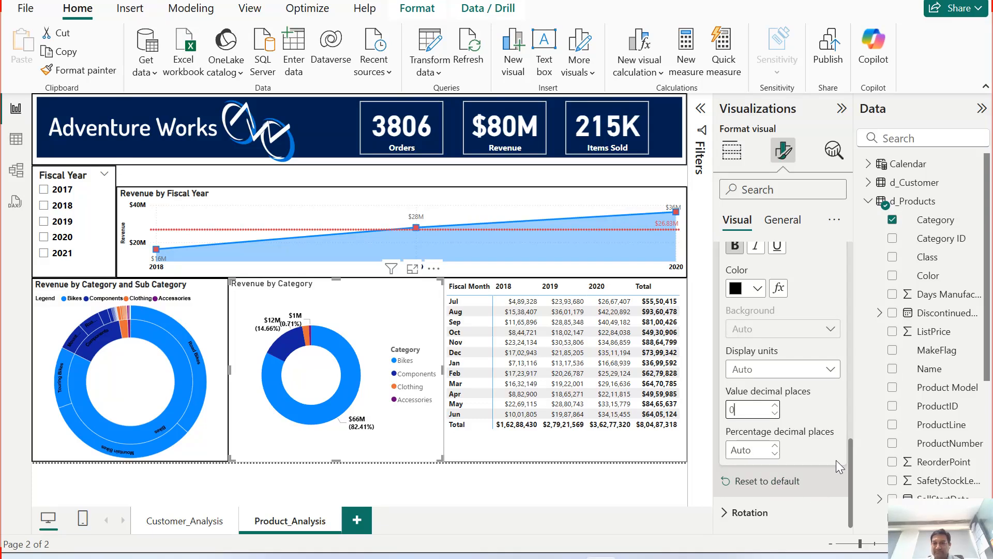
click(750, 512)
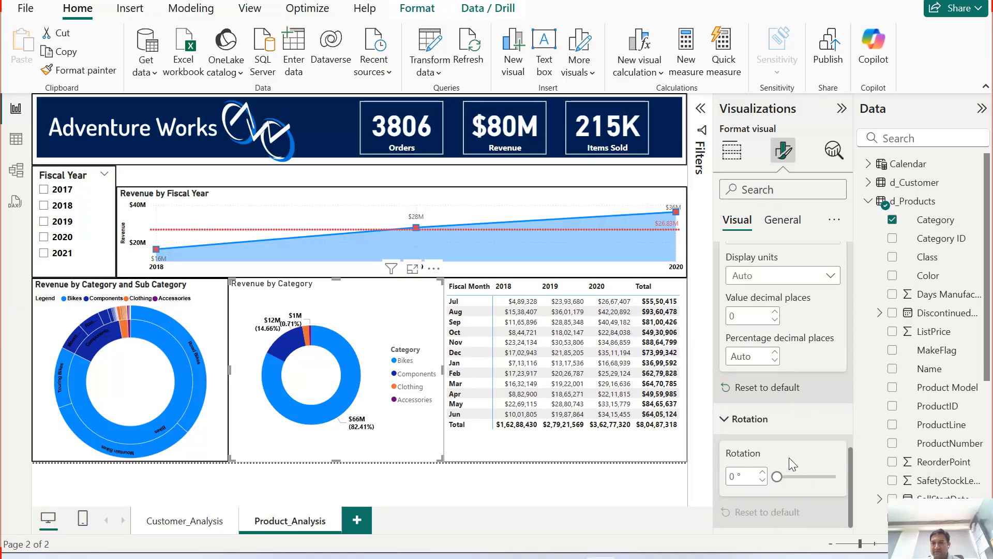
Step: Turn on the donut's visual border with a black color
click(782, 221)
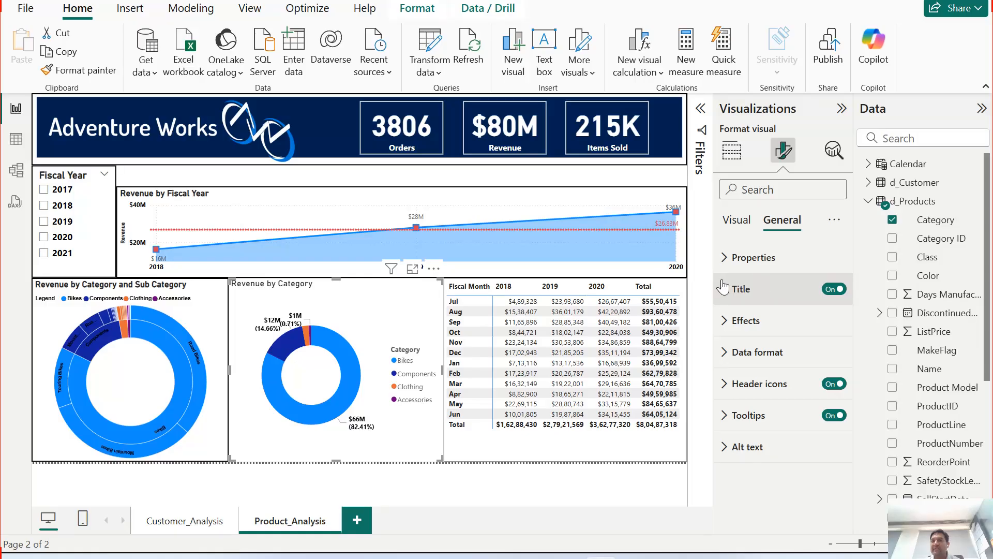
click(731, 257)
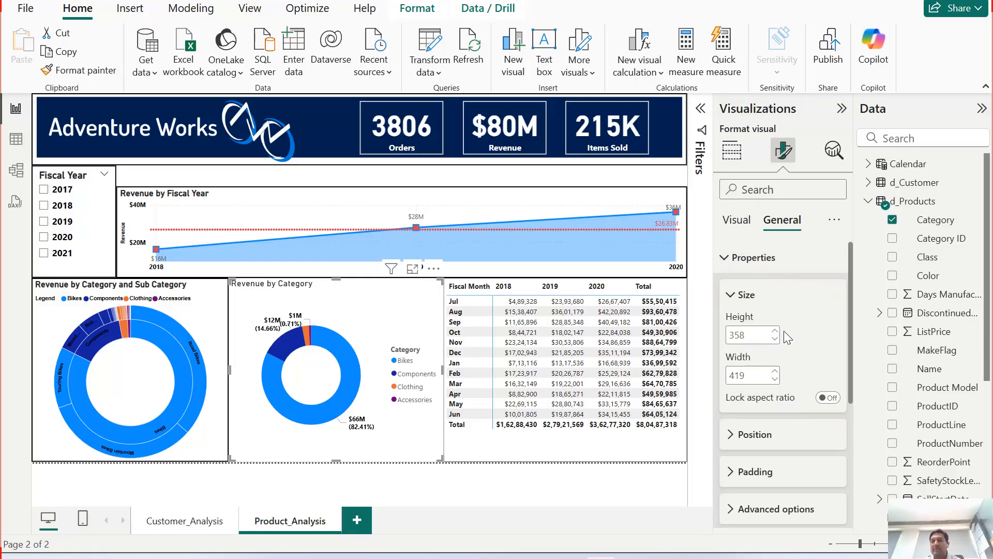
click(729, 257)
click(735, 321)
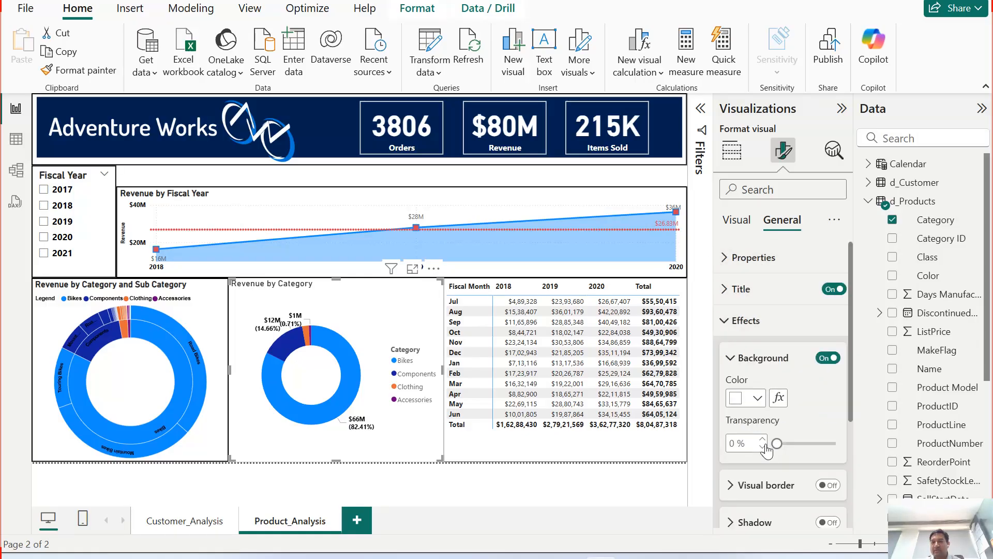
click(827, 485)
click(750, 484)
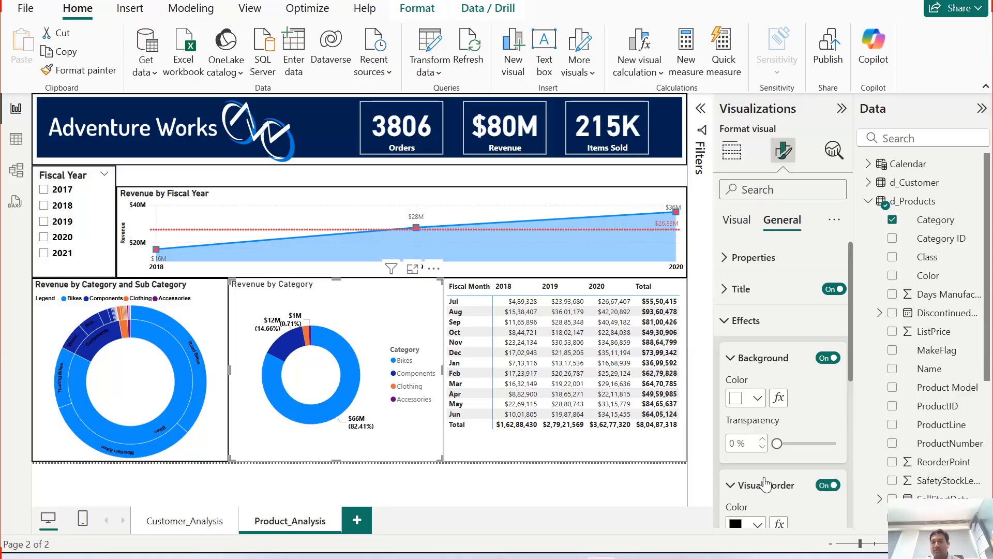
scroll(763, 412, down, 3)
click(775, 456)
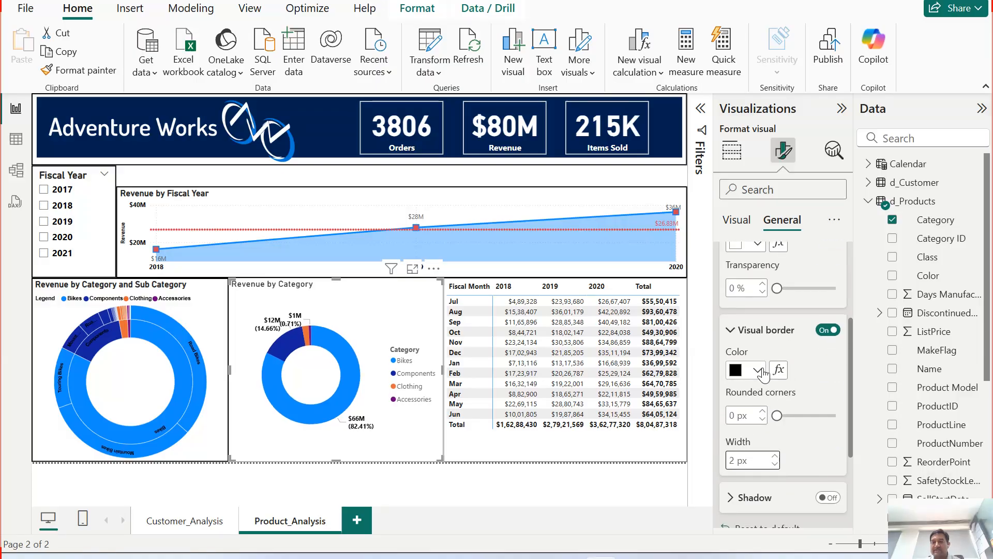
click(747, 370)
click(773, 132)
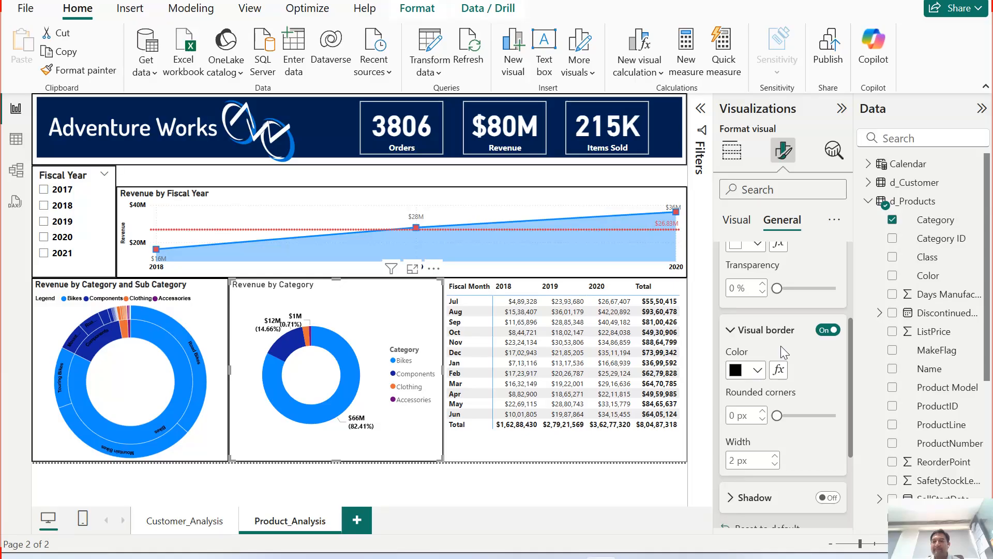
Step: Review the donut's general data format, title, divider and spacing settings
scroll(729, 389, down, 3)
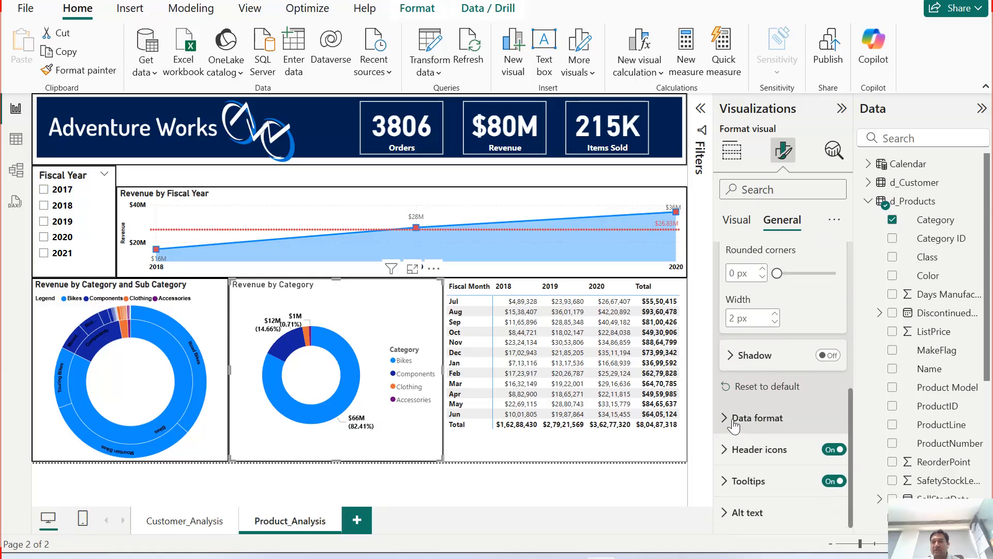
click(771, 416)
scroll(760, 421, down, 4)
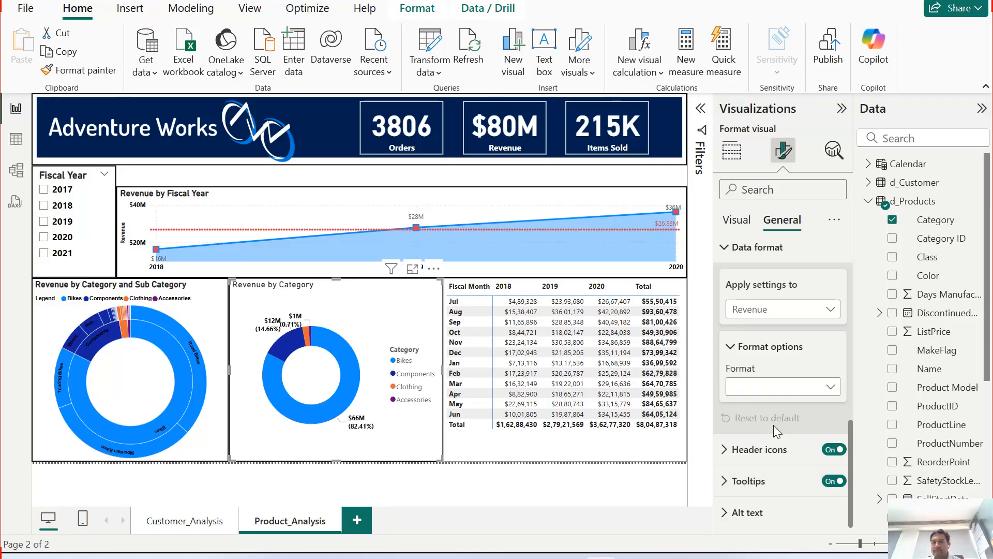
scroll(763, 408, up, 10)
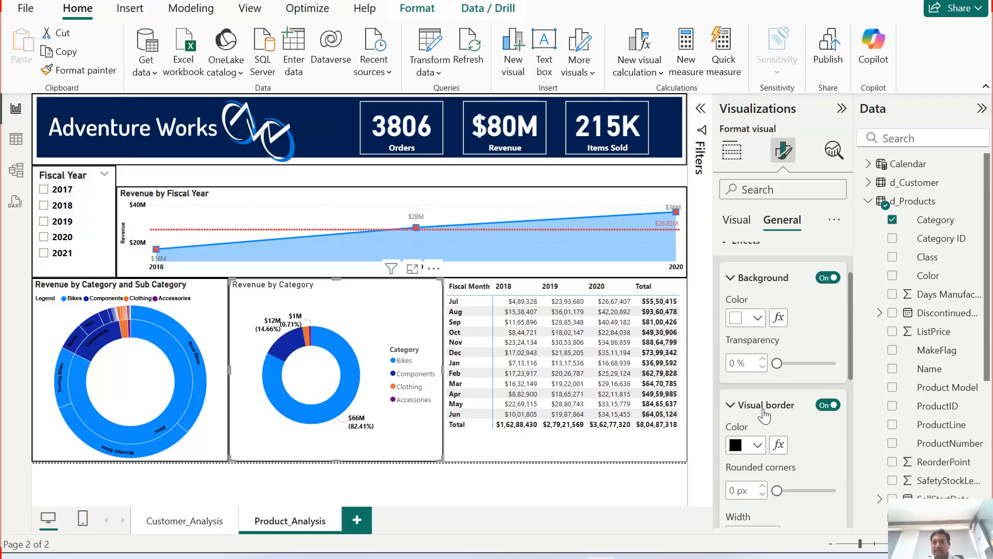
click(742, 295)
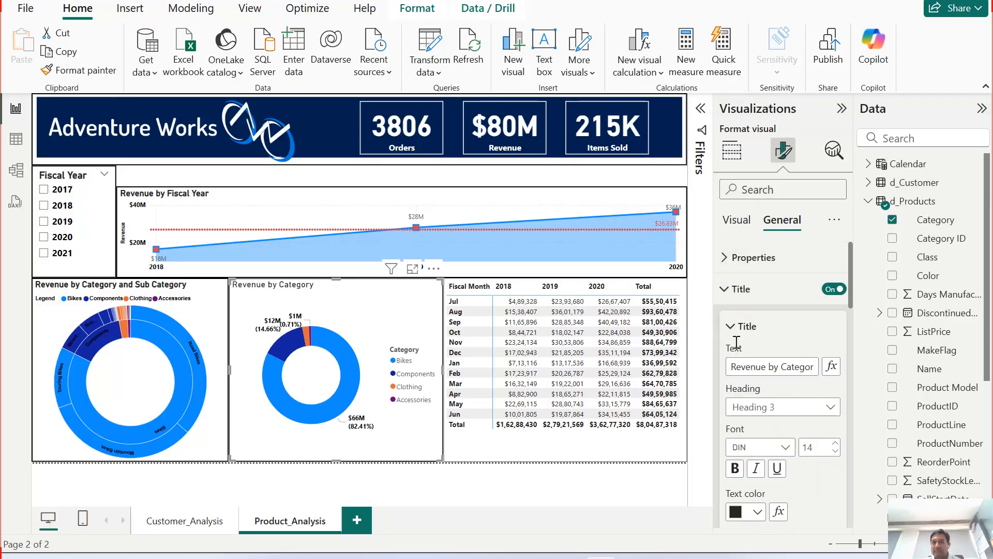
scroll(762, 416, down, 5)
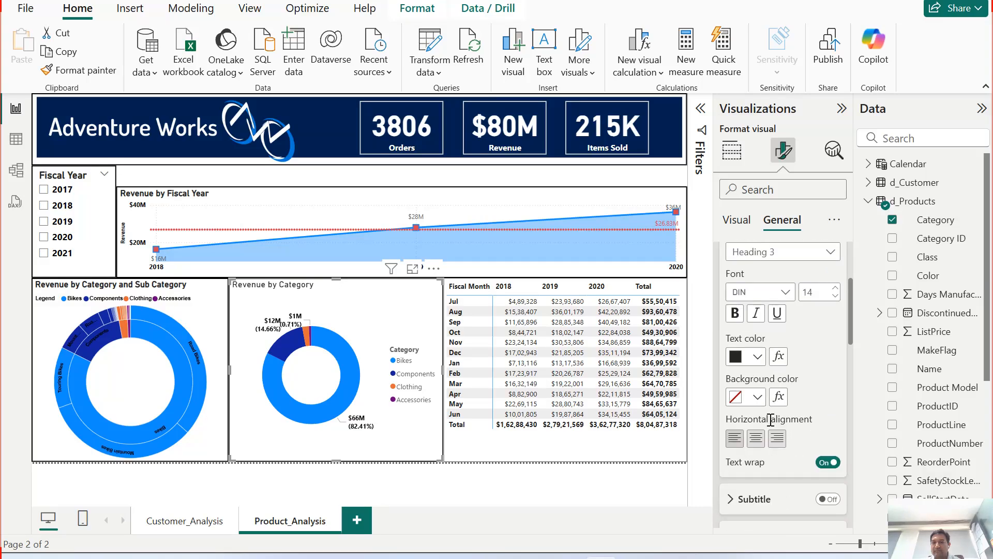
click(767, 426)
scroll(776, 410, down, 3)
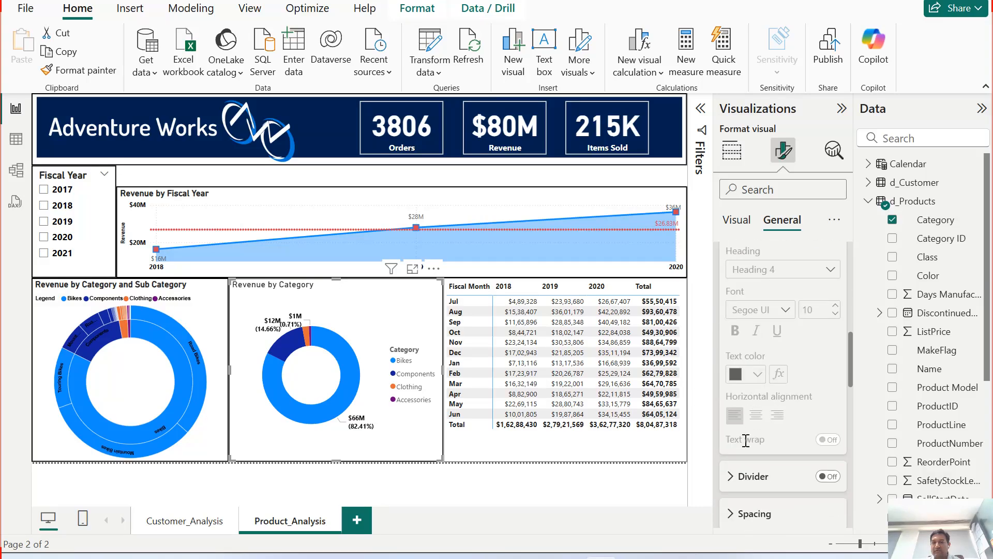
click(731, 476)
scroll(734, 461, down, 3)
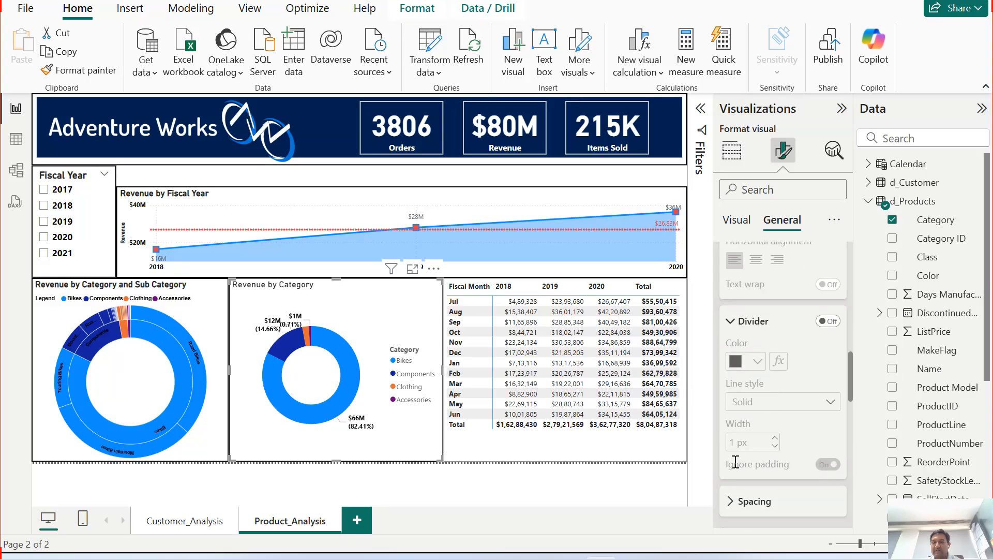
click(734, 501)
scroll(792, 397, down, 6)
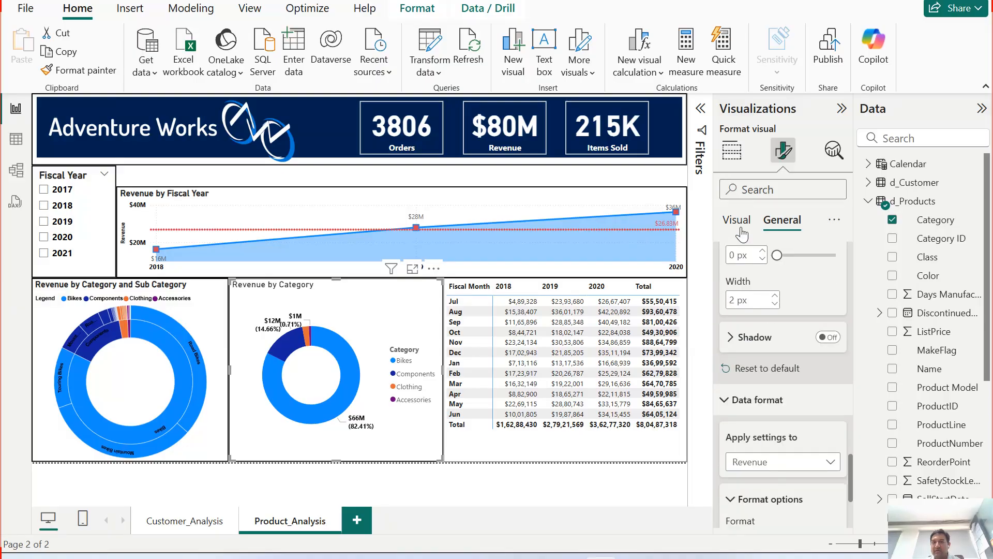
scroll(765, 378, down, 5)
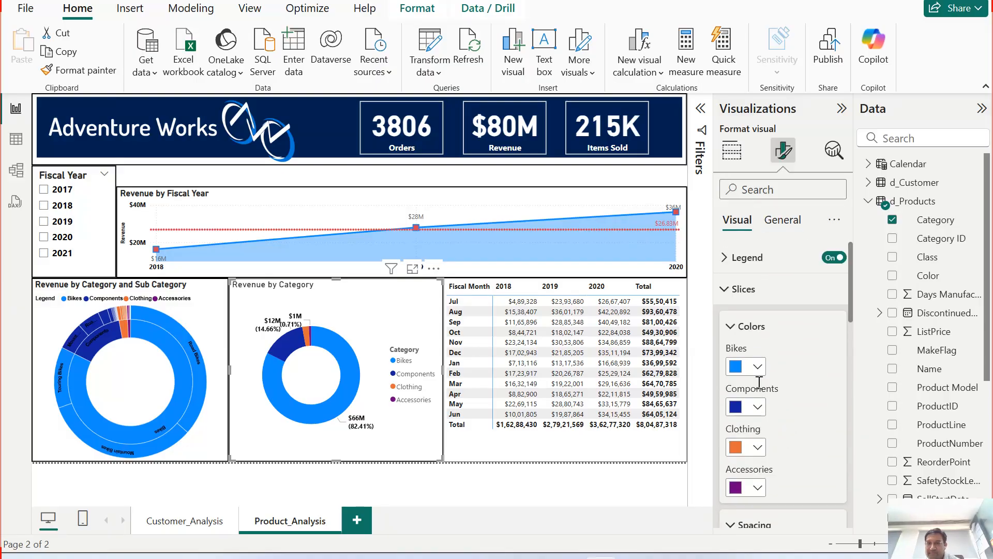
Step: Move the donut chart's legend to the top center position
click(745, 257)
click(773, 335)
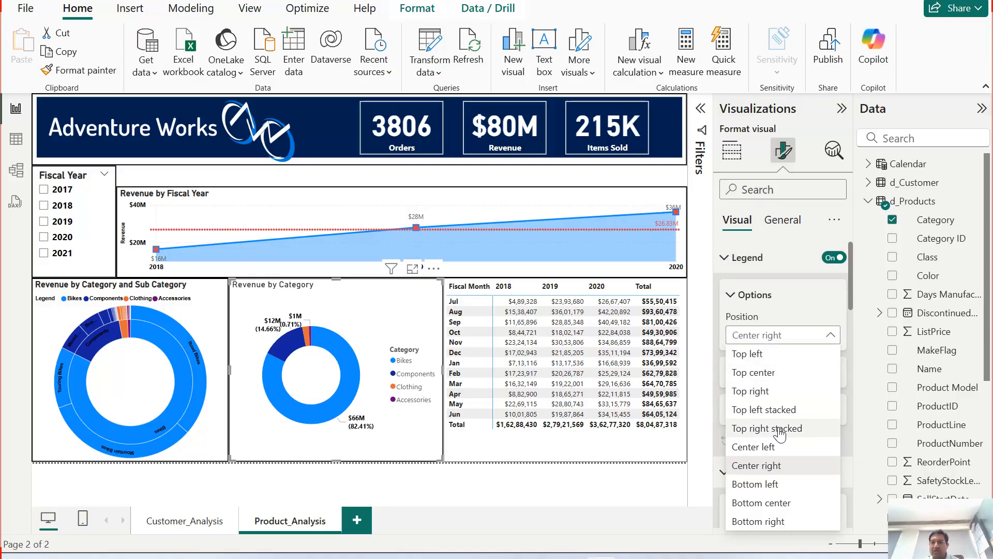
click(771, 373)
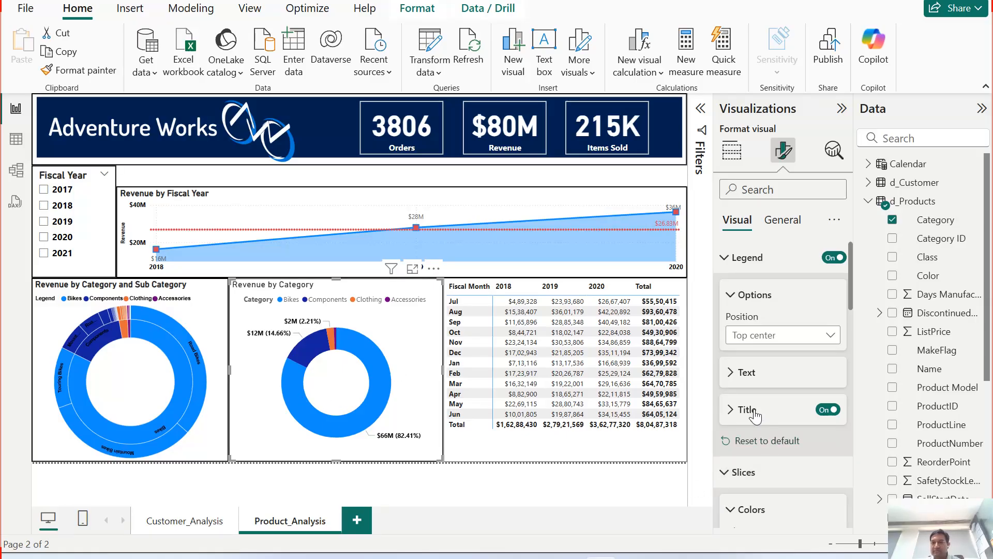
Step: Set the donut legend text to bold with a black color
click(764, 389)
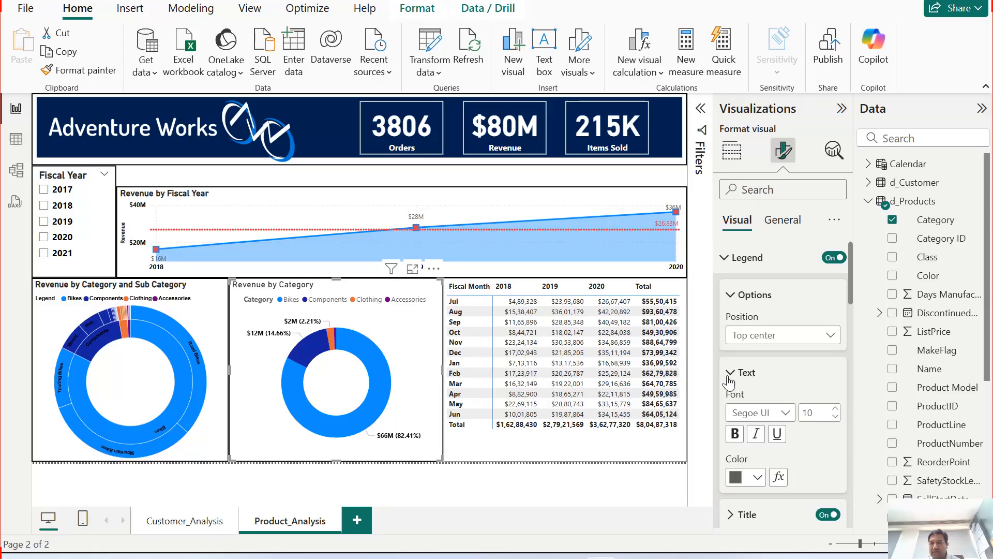
click(758, 474)
click(768, 231)
click(741, 485)
click(786, 473)
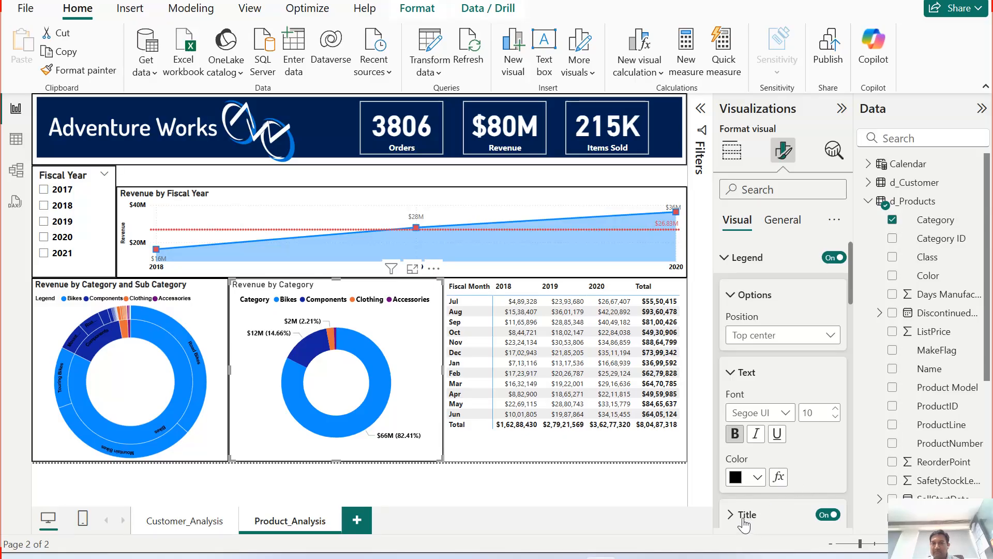
Step: Scroll through the donut's legend, slices and detail label format settings to review them
scroll(733, 521, down, 5)
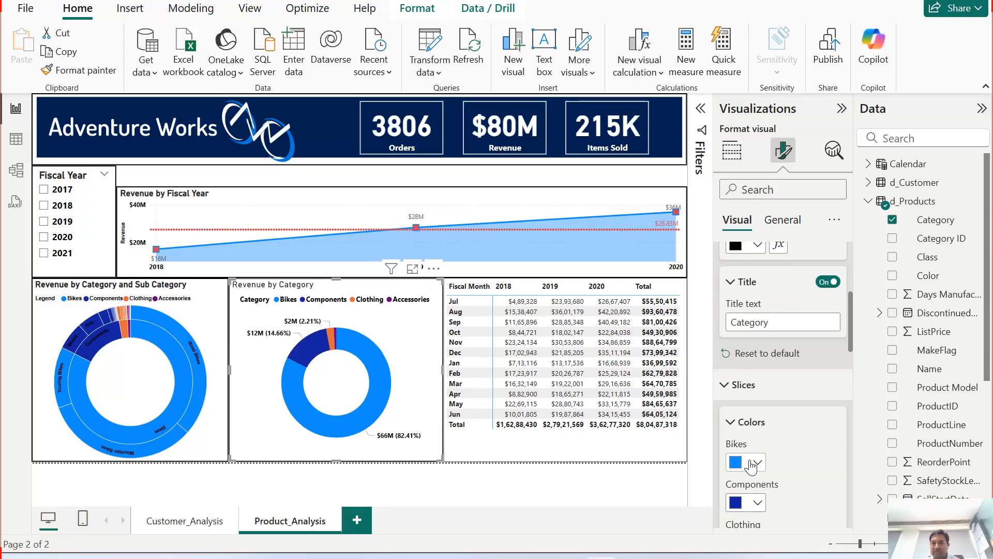
click(744, 384)
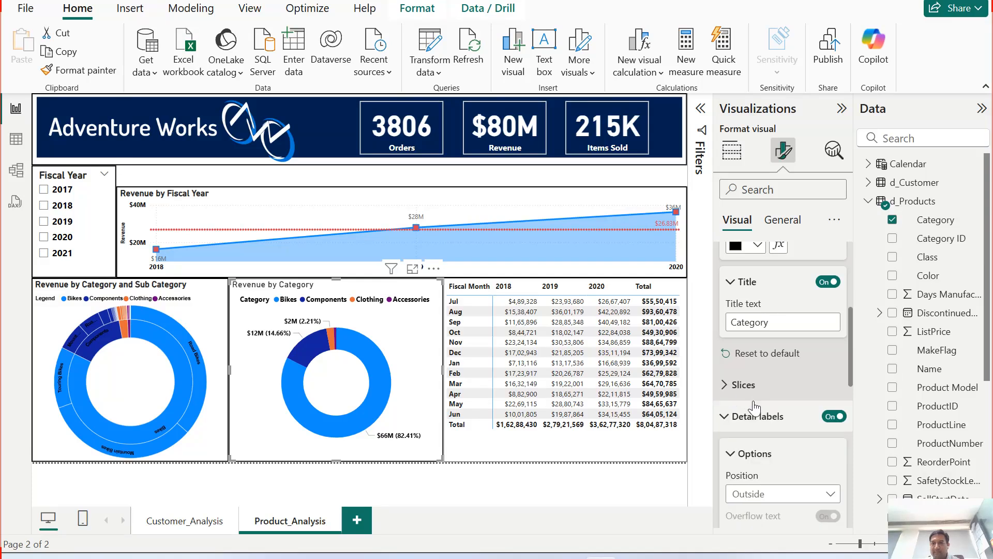
scroll(767, 416, up, 4)
click(727, 258)
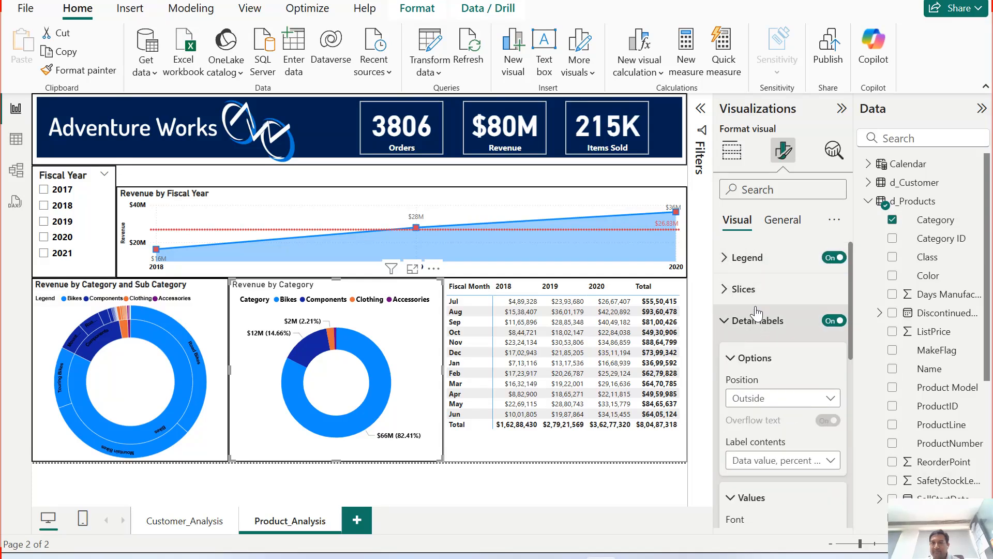
click(729, 261)
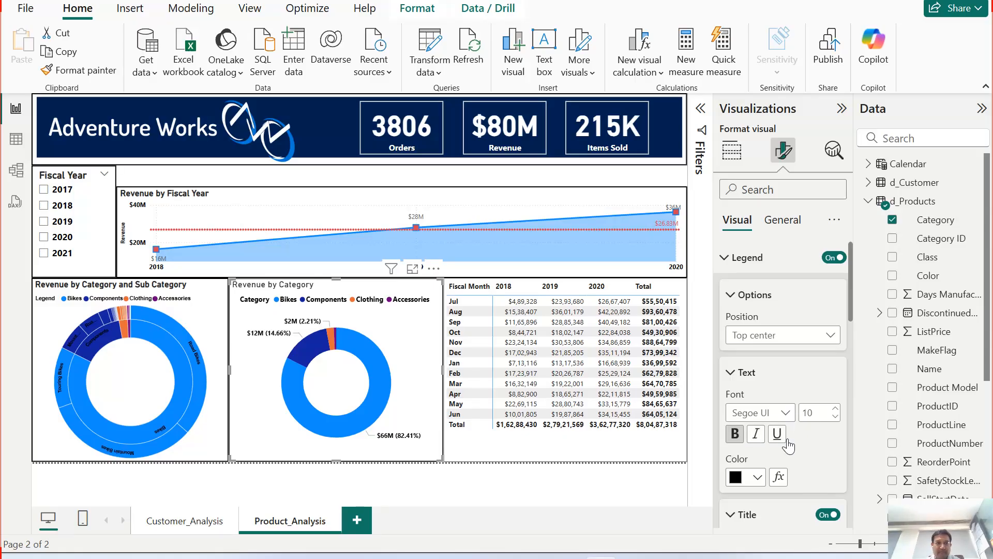
scroll(810, 490, down, 3)
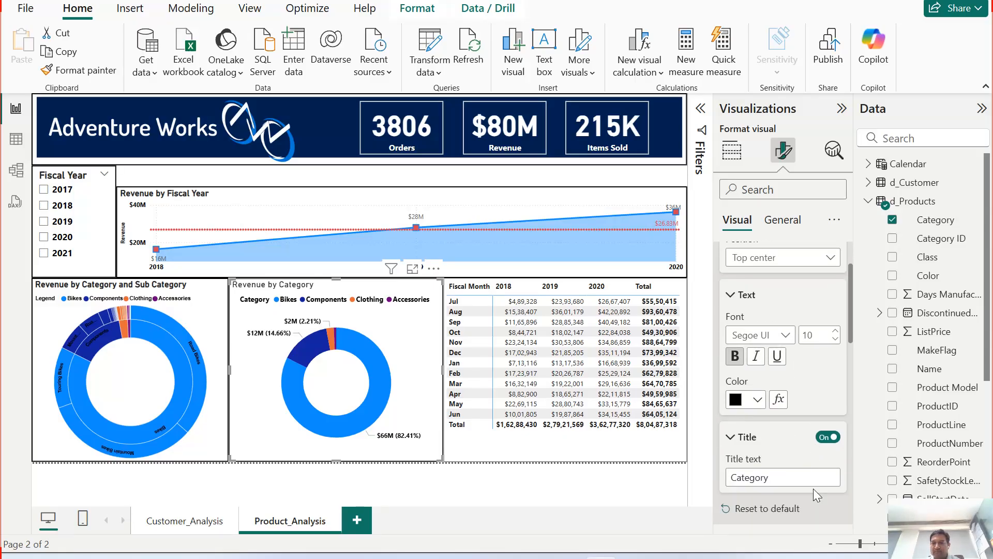
scroll(792, 420, down, 3)
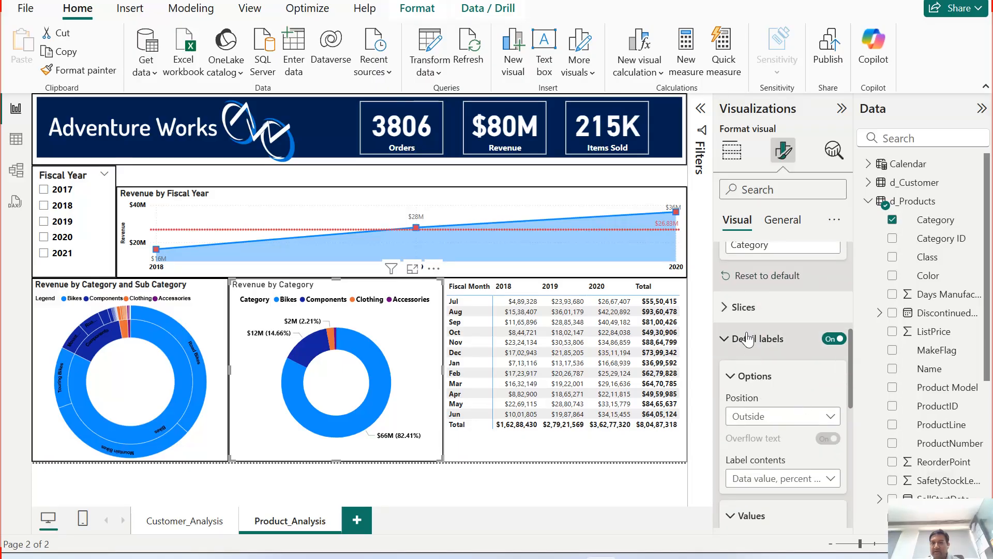
click(730, 309)
scroll(757, 390, down, 5)
scroll(757, 390, down, 5)
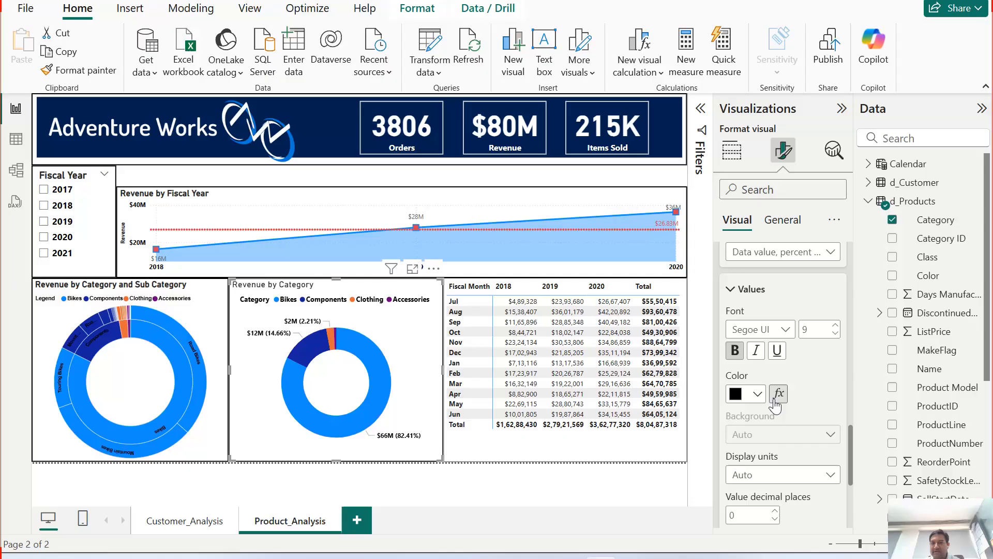
scroll(774, 399, up, 3)
scroll(783, 402, down, 4)
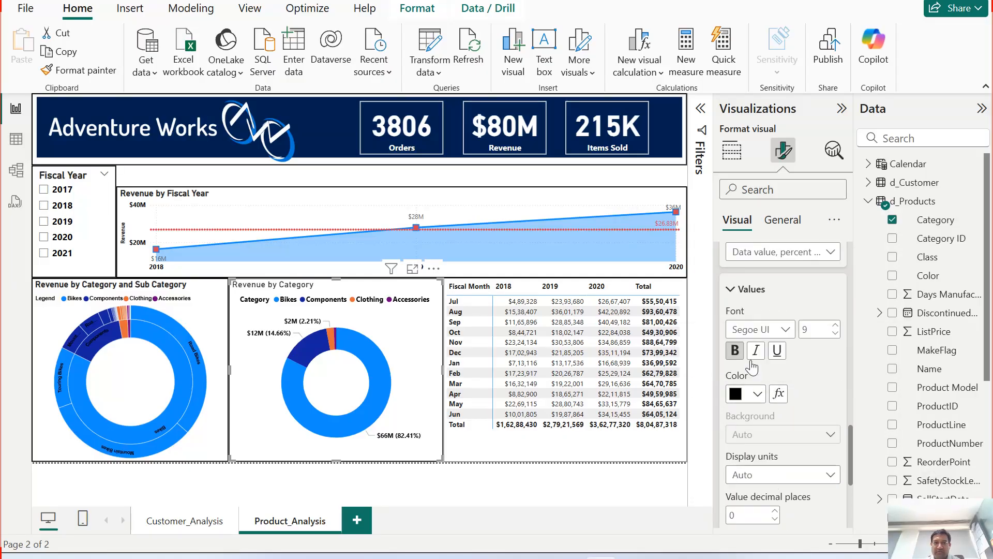
scroll(796, 429, down, 4)
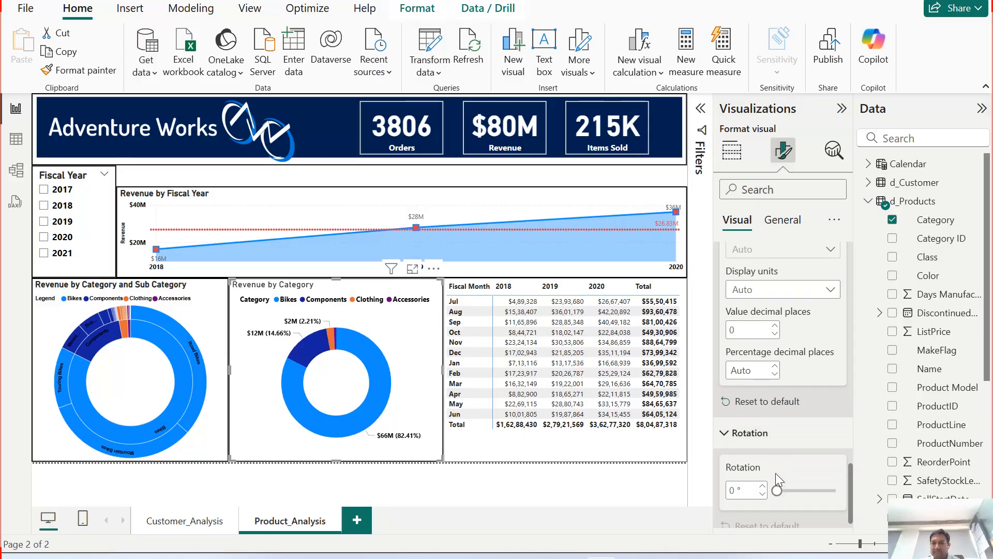
scroll(792, 387, up, 3)
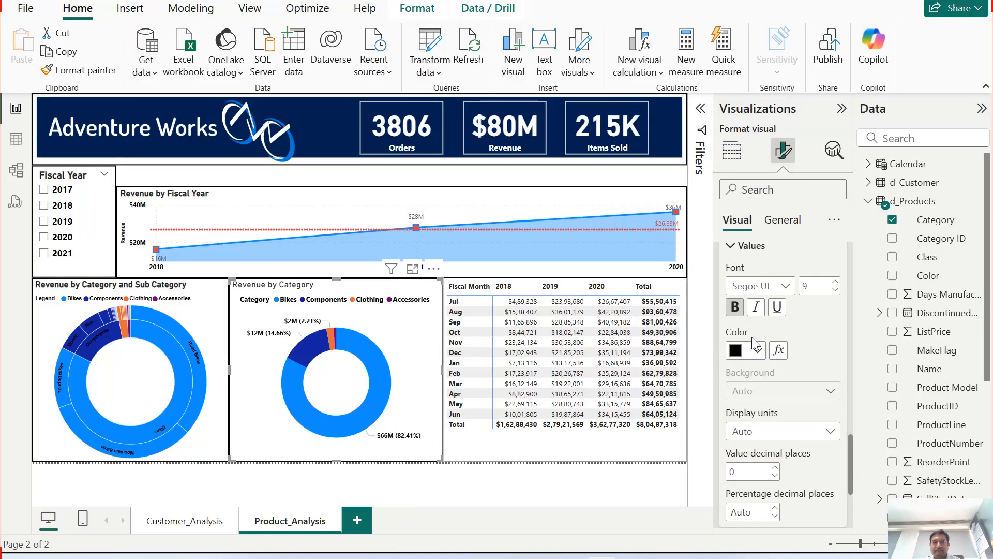
scroll(777, 340, up, 10)
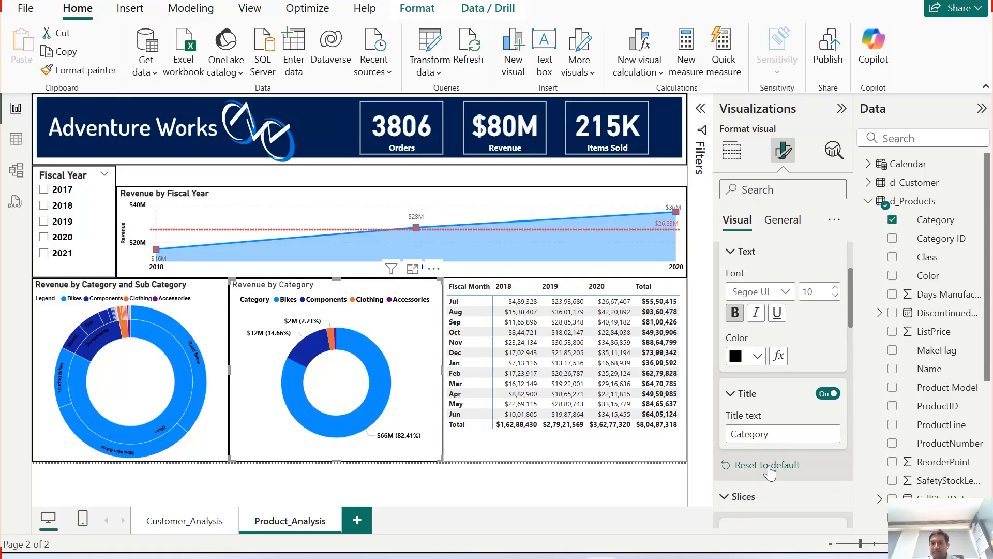
scroll(774, 451, up, 3)
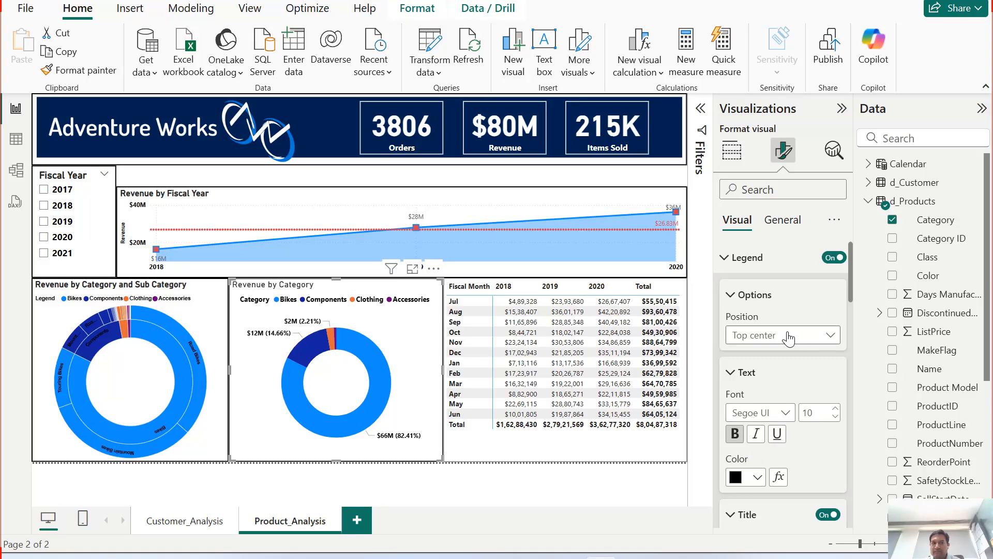
Step: Review the donut's general title settings and return to the build visual pane
click(780, 221)
click(727, 289)
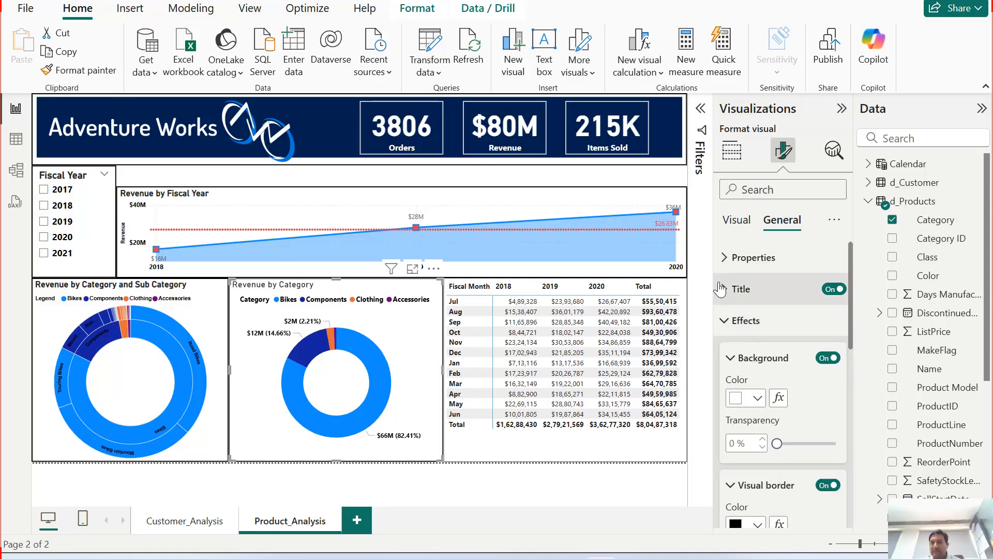
click(720, 288)
click(734, 468)
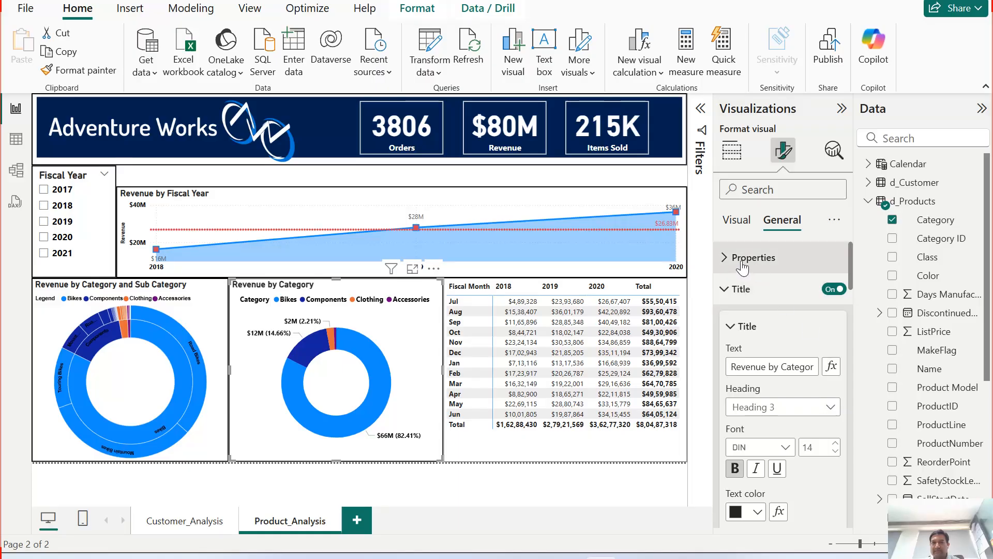
click(745, 226)
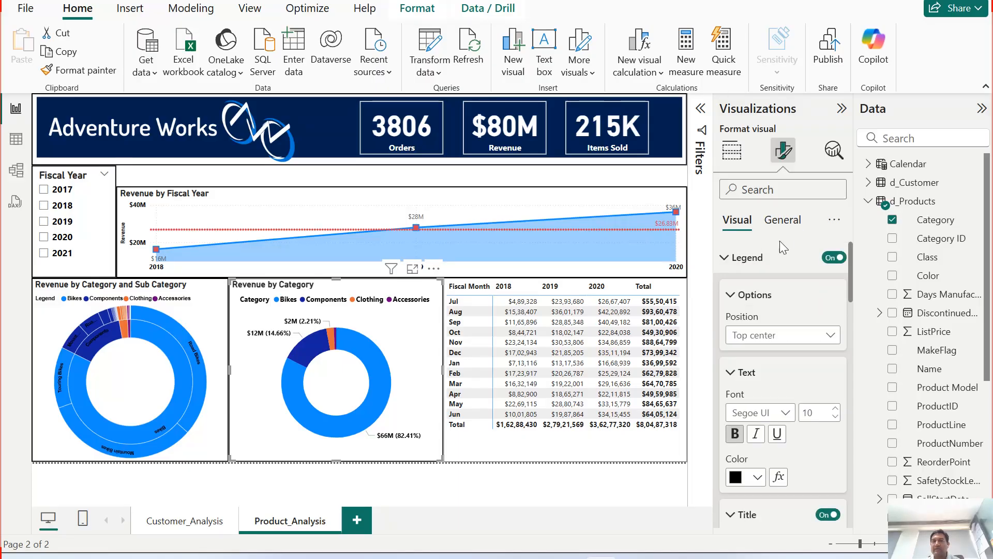
click(737, 154)
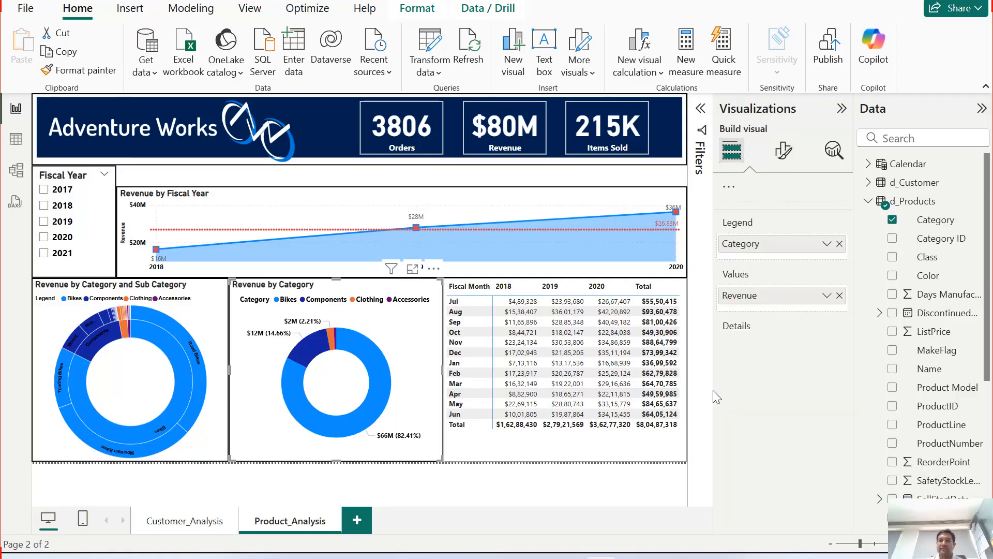
Step: Test cross-filtering by selecting the Bikes slice in the donut and subcategory segments in the Sunburst chart
click(511, 508)
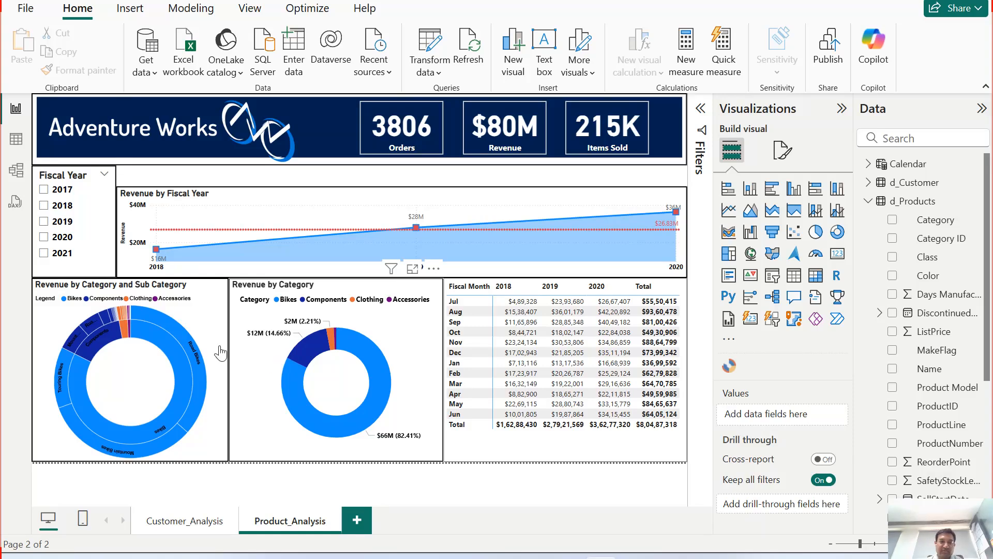
mouse_move(362, 423)
click(366, 418)
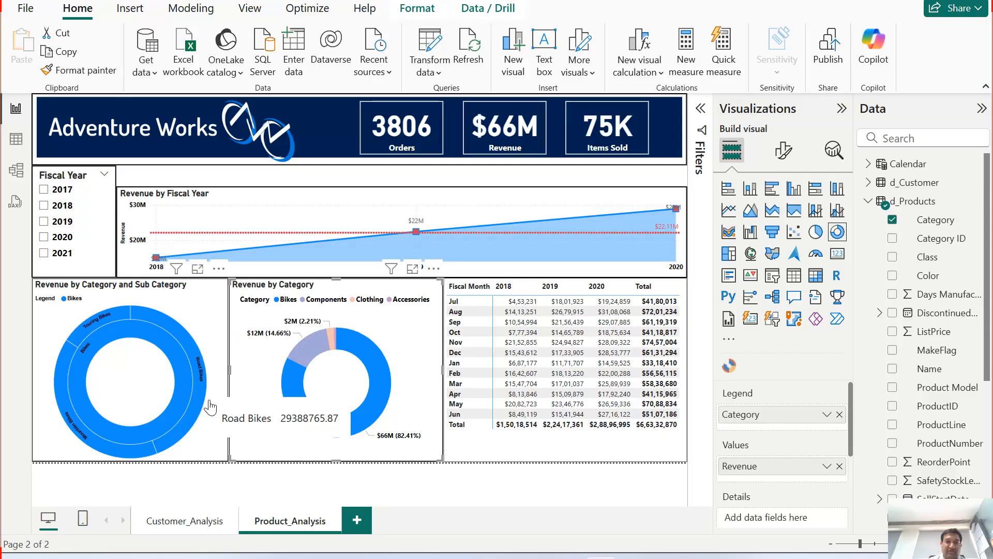
click(197, 358)
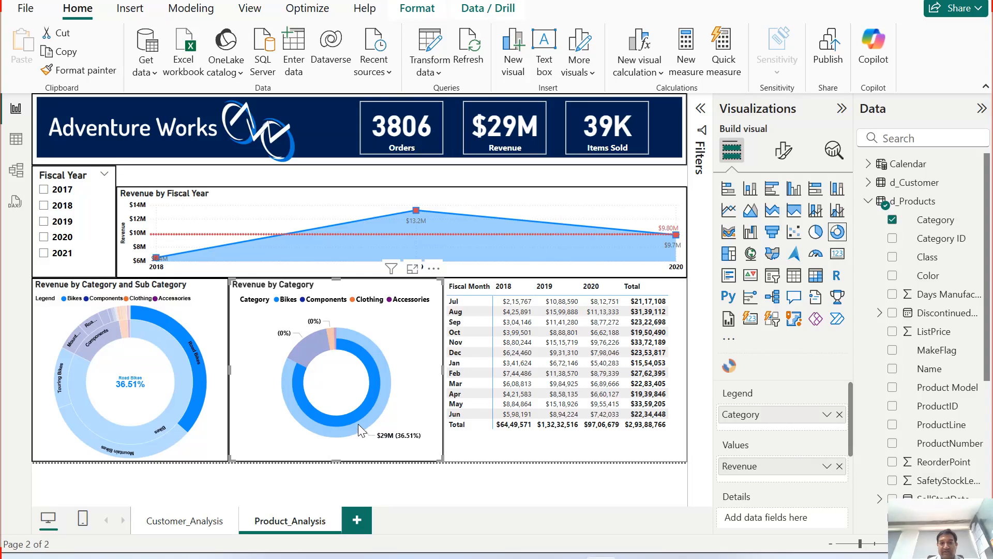
mouse_move(358, 412)
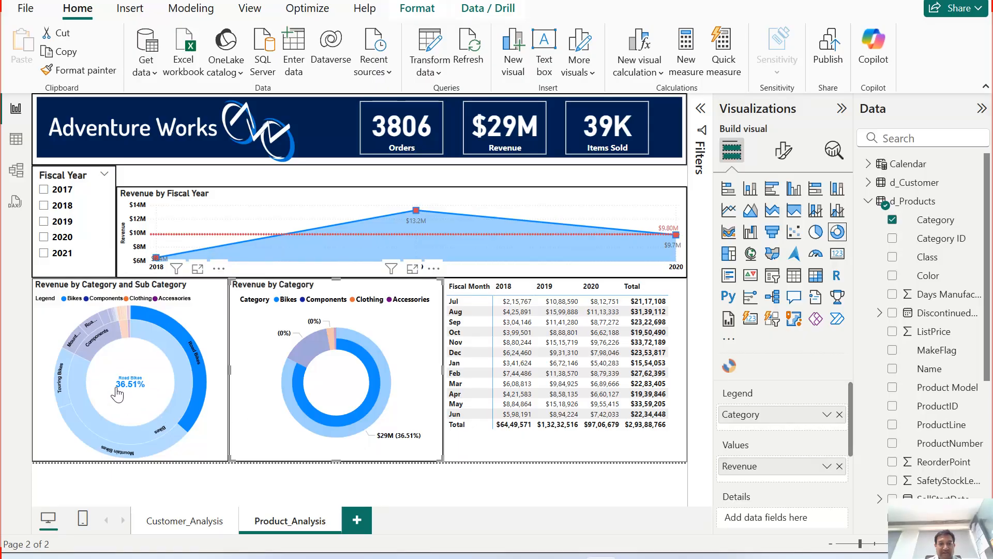
mouse_move(185, 425)
click(160, 436)
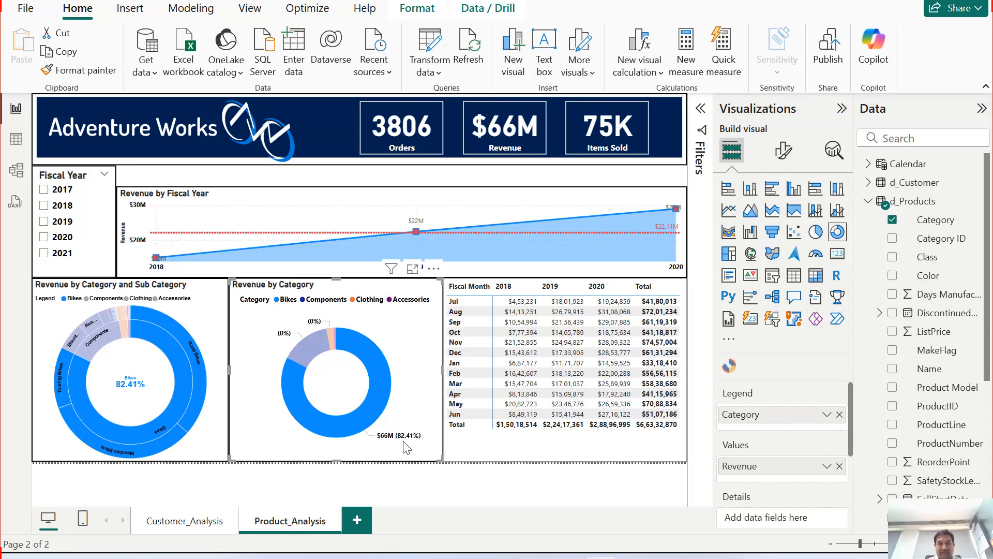
click(145, 453)
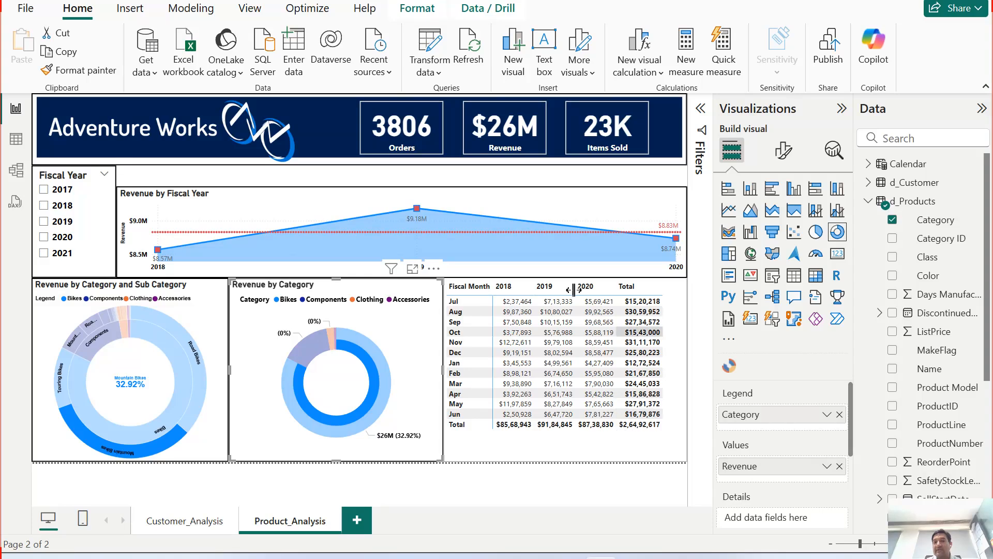
Step: Review the matrix visual's general effects and visual border settings, then return to the build visual pane
click(622, 407)
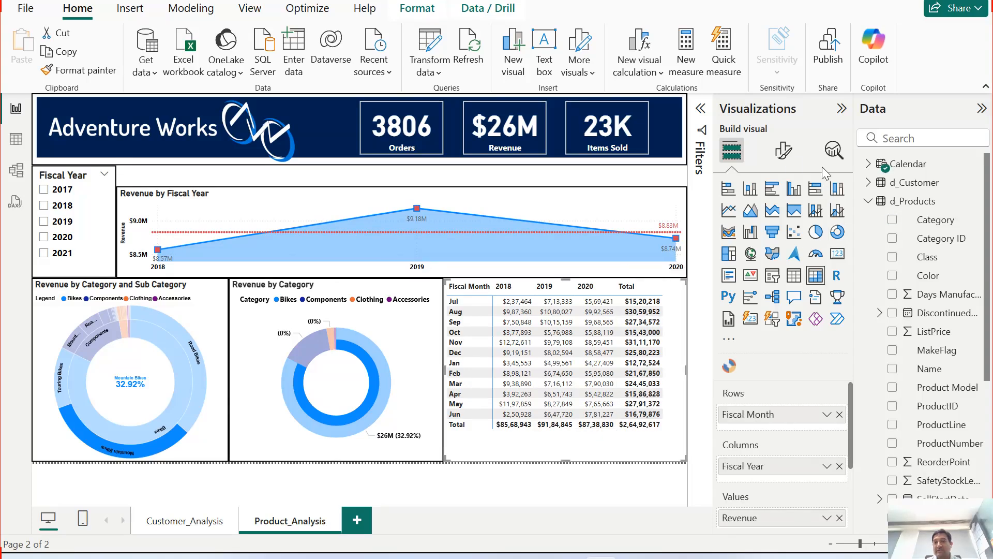
click(783, 150)
click(798, 227)
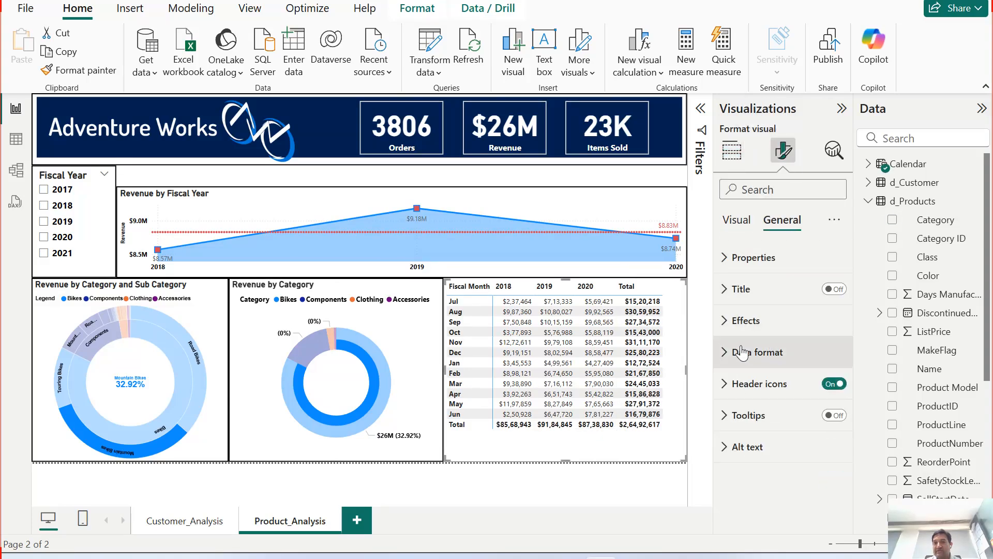
click(742, 320)
scroll(776, 439, down, 1)
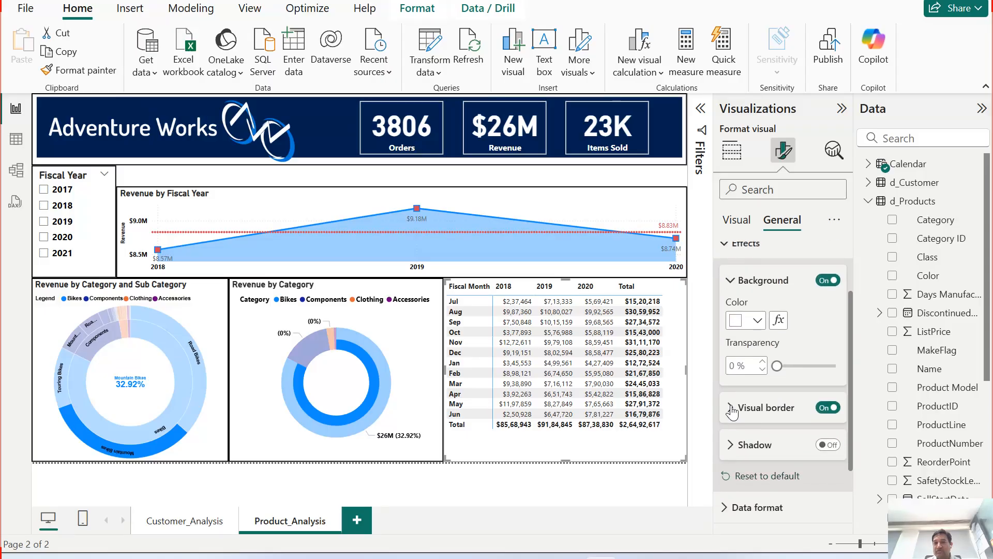
click(745, 410)
scroll(767, 440, down, 3)
click(774, 380)
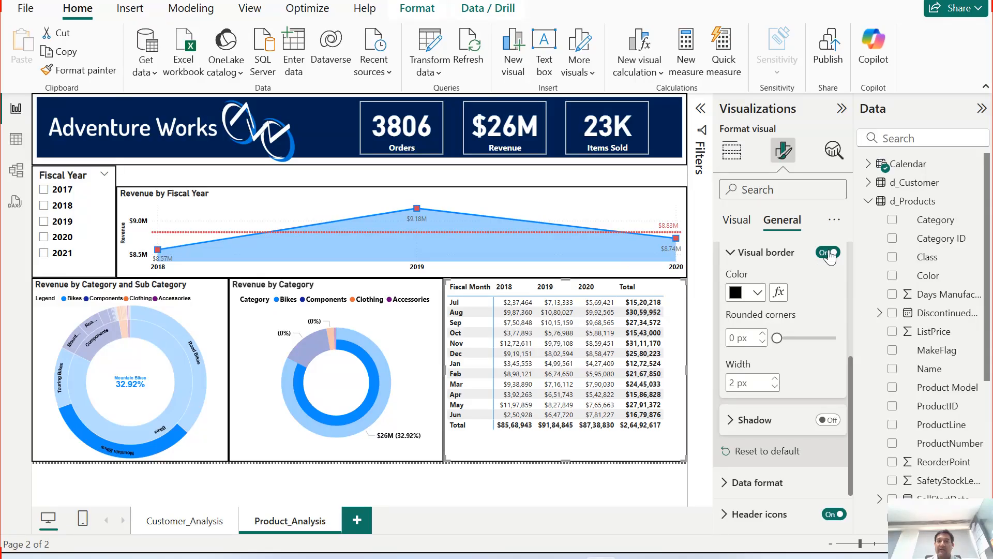
click(737, 220)
click(732, 151)
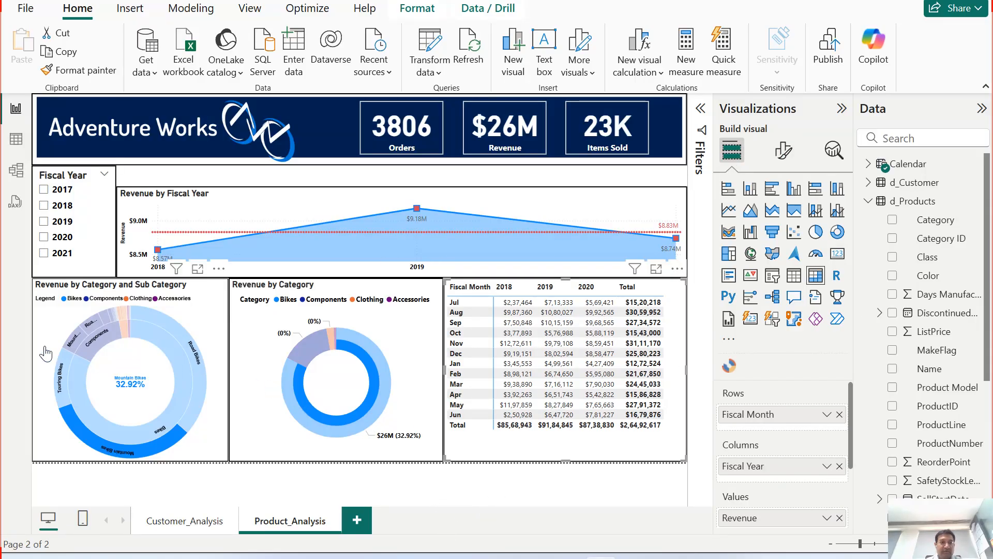
Step: Expand the revenue line chart all down one level to show fiscal year and fiscal month
click(99, 451)
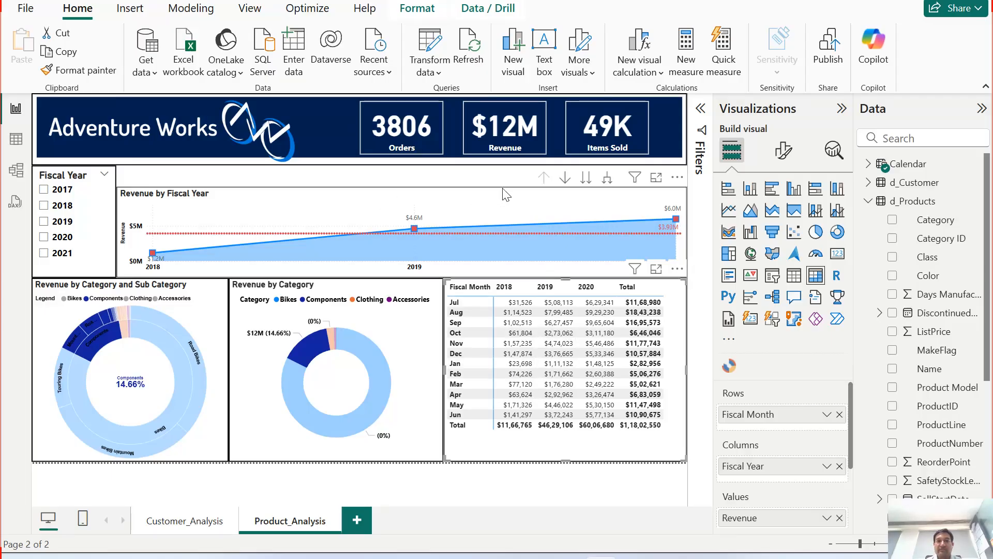
click(608, 178)
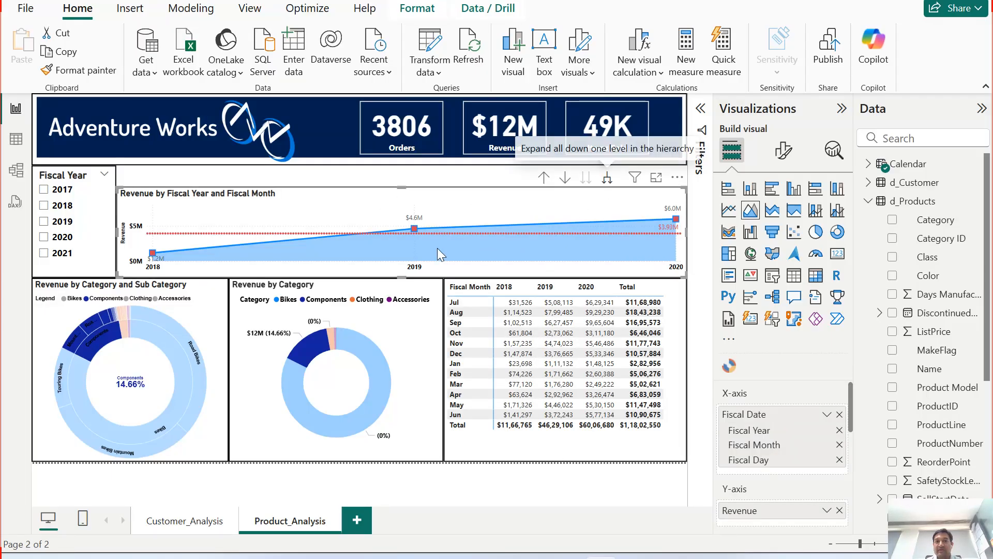
click(543, 178)
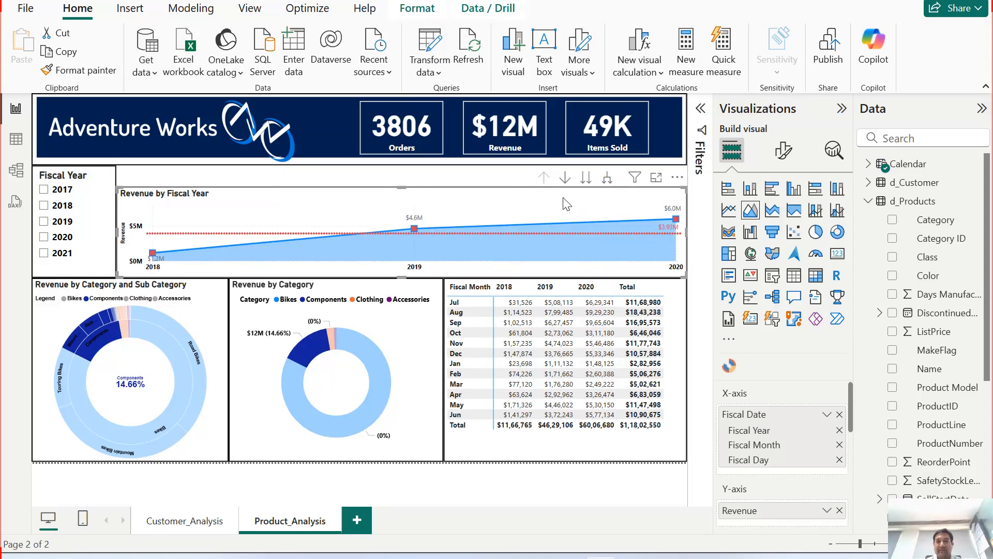
click(585, 181)
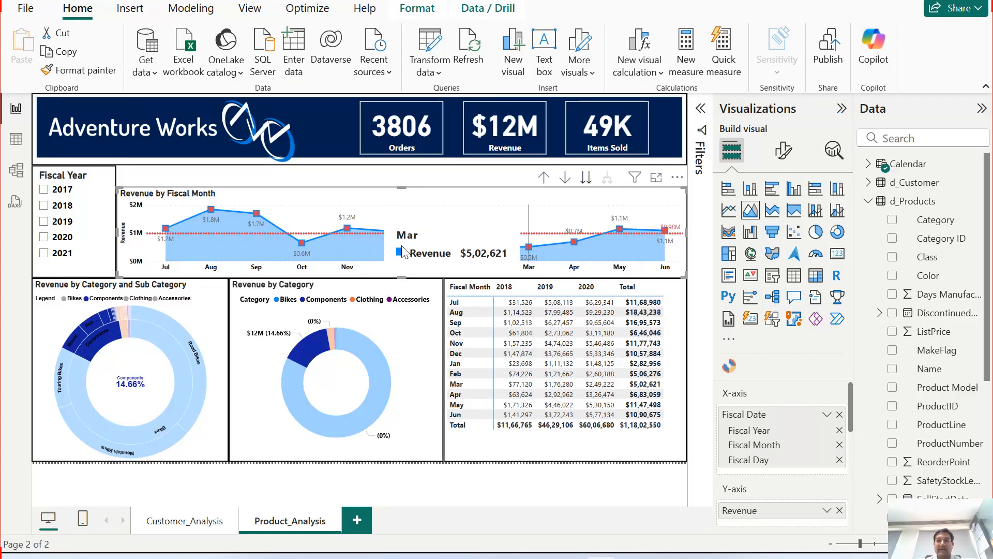
click(544, 177)
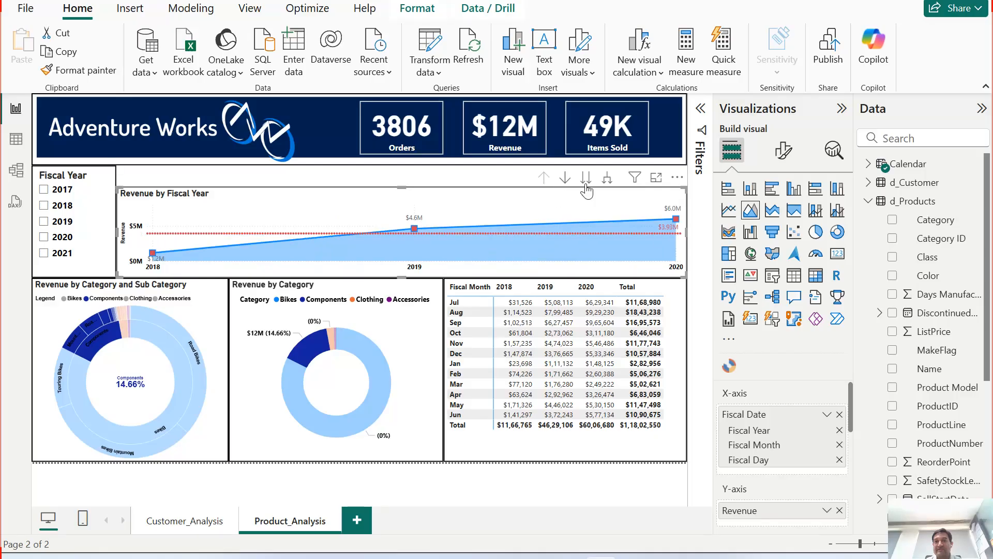
click(606, 179)
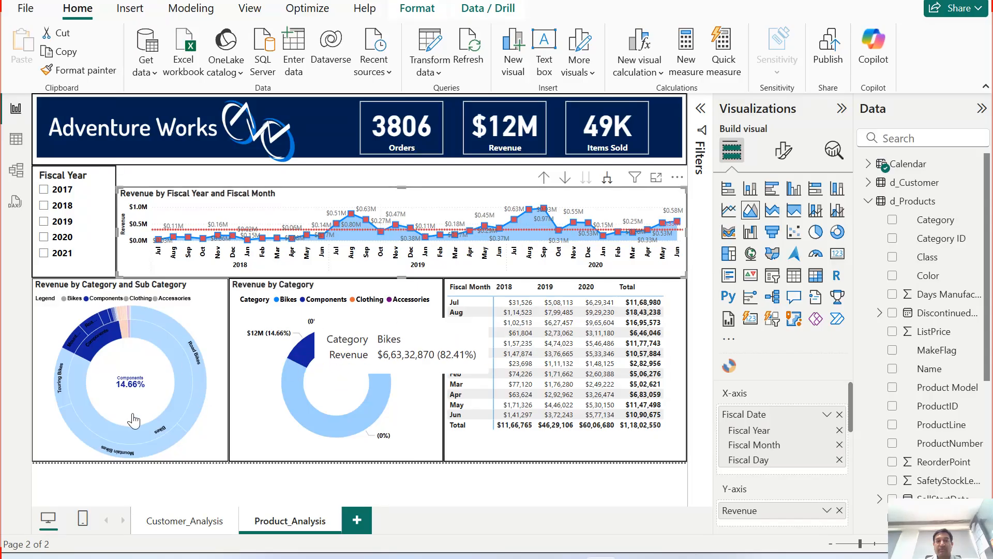
Step: Test report interactions by selecting Sunburst segments and filtering the Fiscal Year slicer to 2020
click(166, 419)
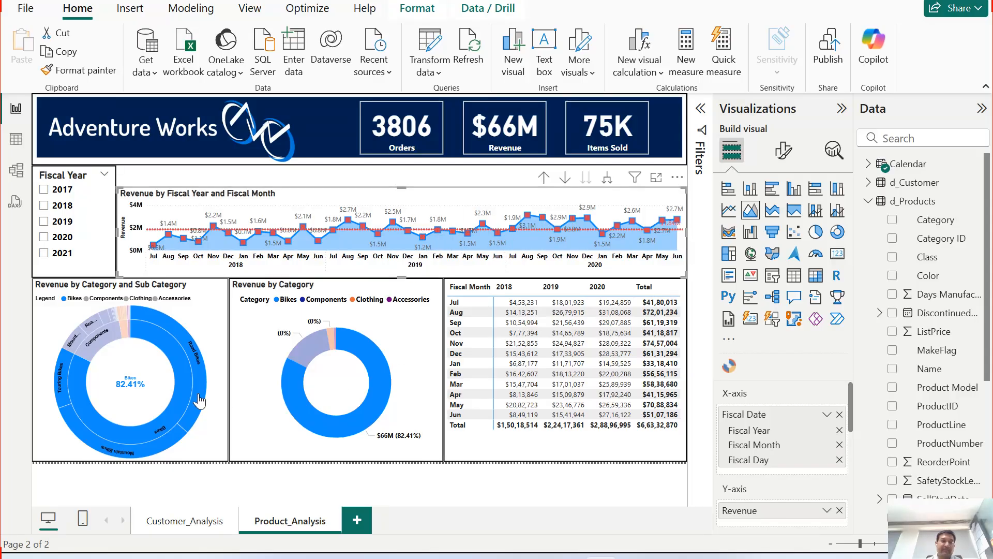
click(102, 349)
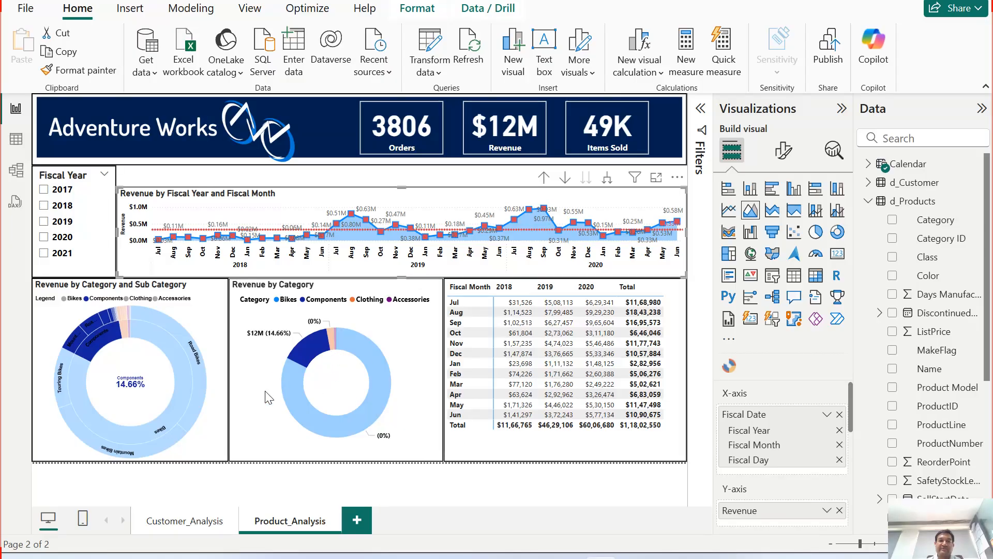
click(287, 396)
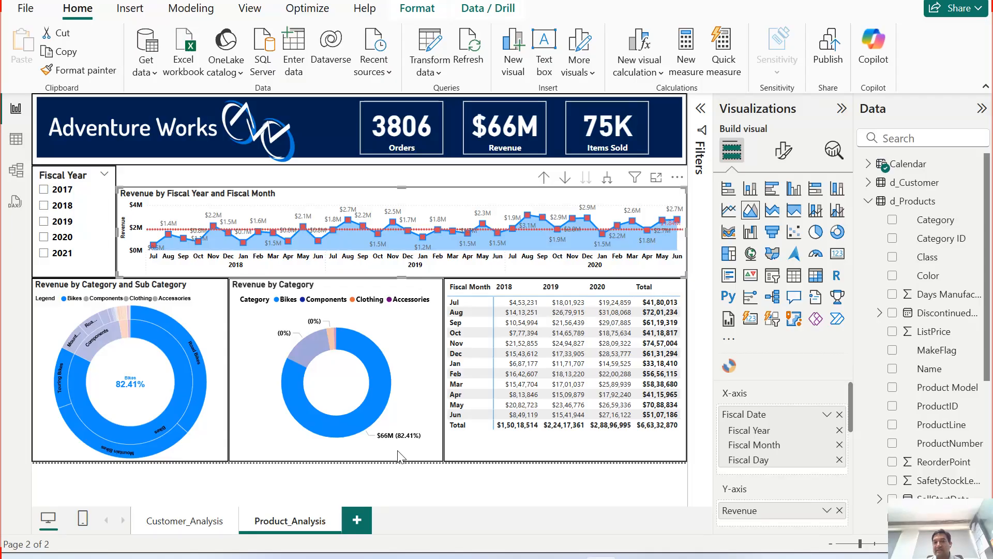
click(64, 238)
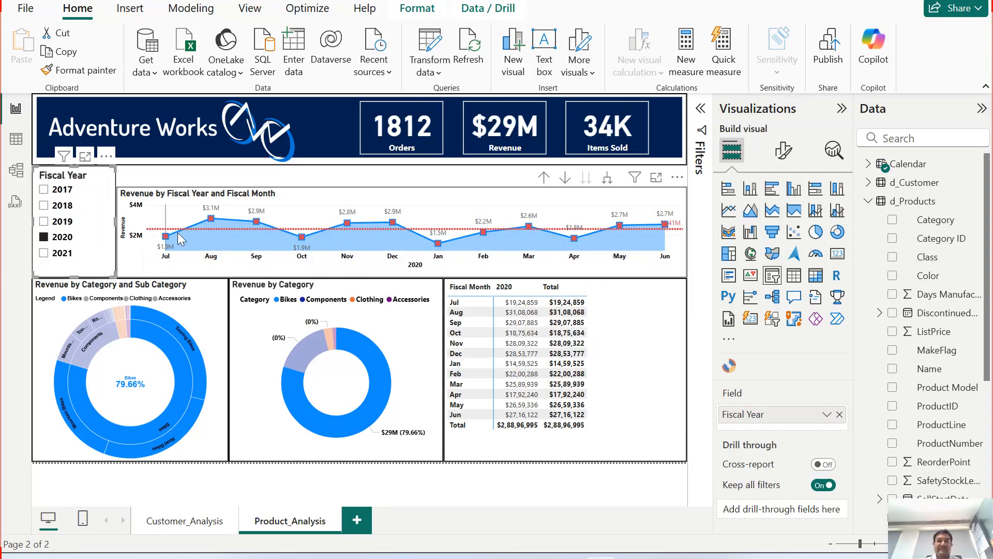
mouse_move(258, 236)
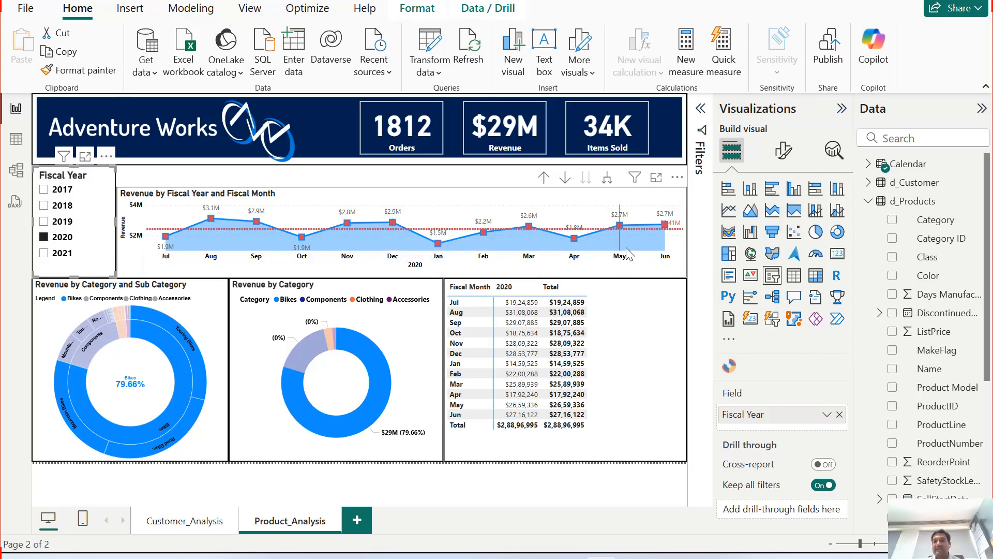
mouse_move(625, 248)
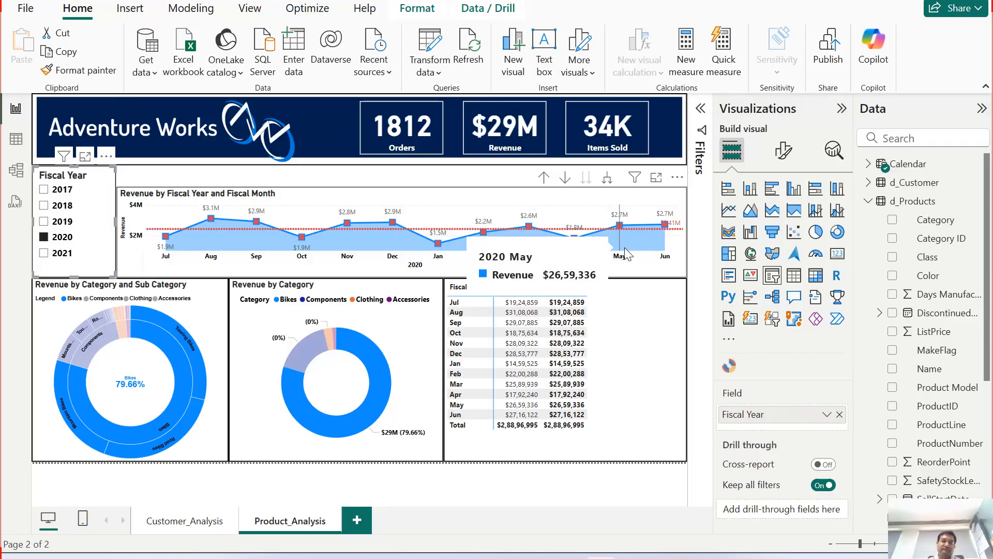
mouse_move(166, 243)
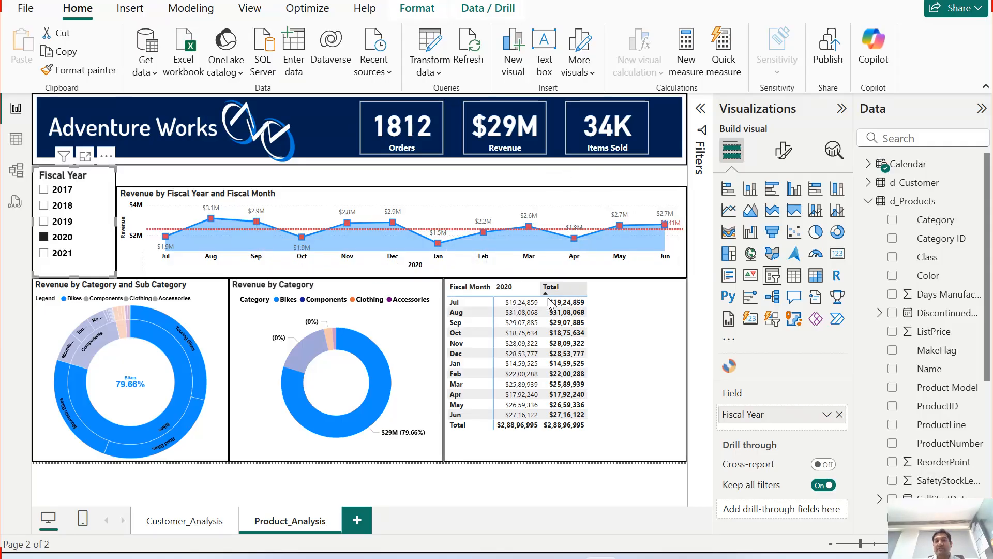
mouse_move(306, 362)
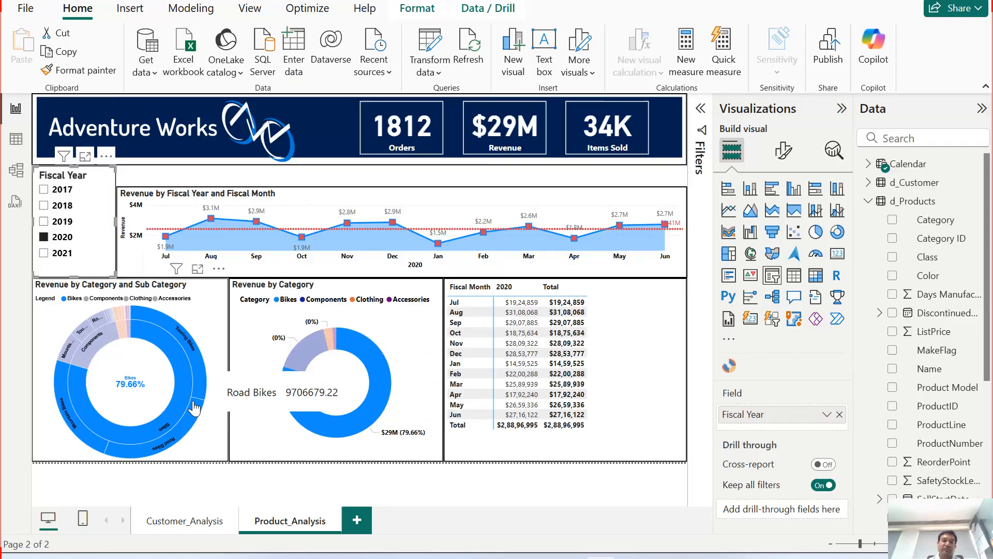
Step: Test cross-filtering between the Fiscal Year slicer, donut slices and Sunburst subcategory segments
click(305, 422)
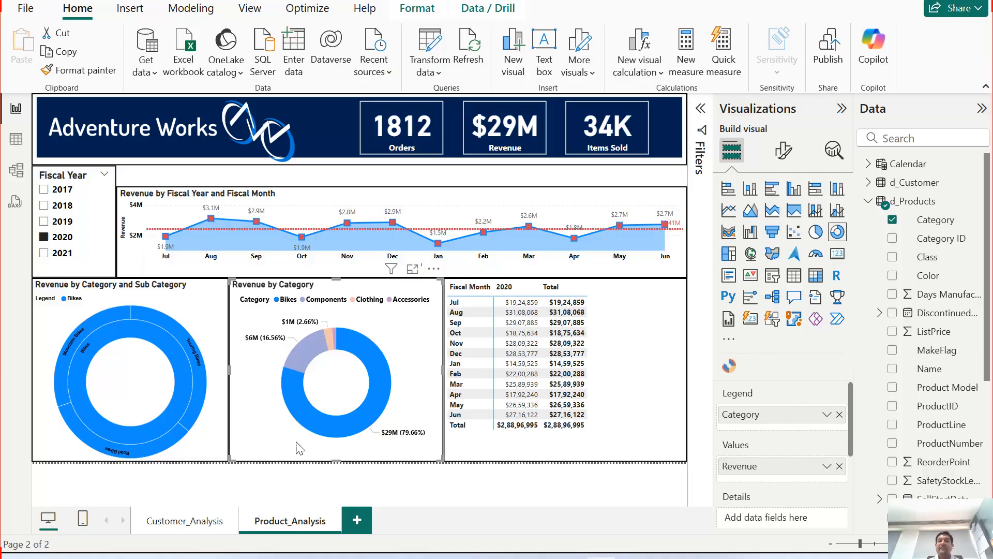
click(235, 448)
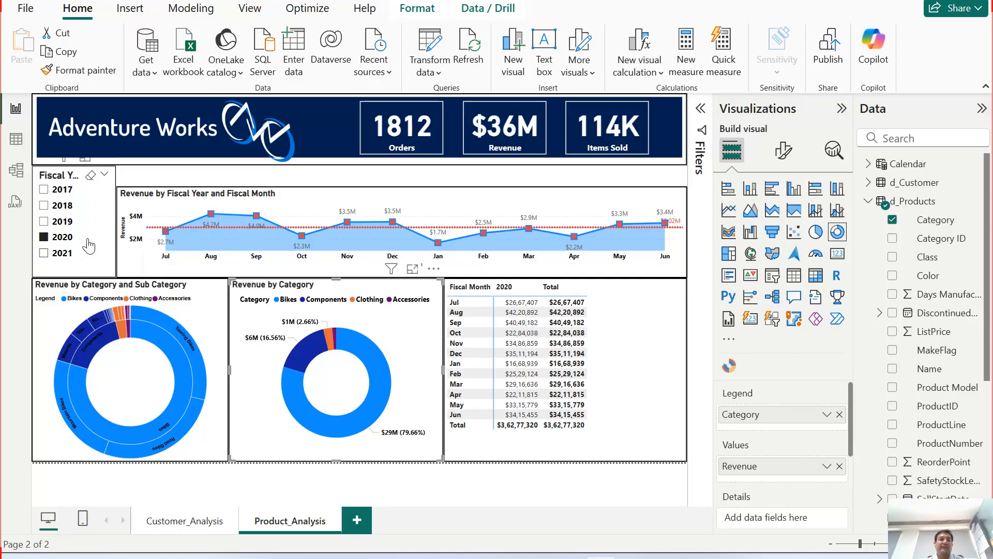
click(65, 237)
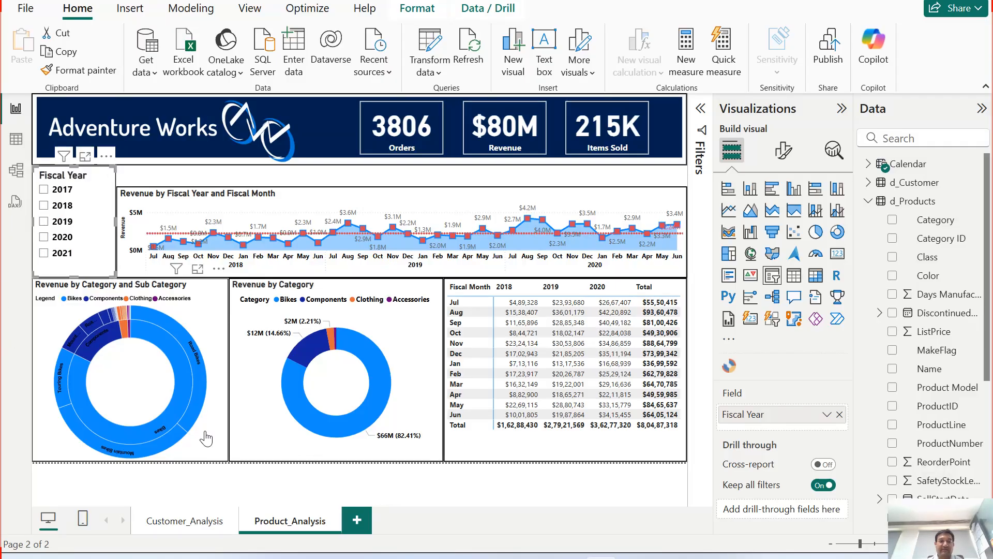
click(201, 396)
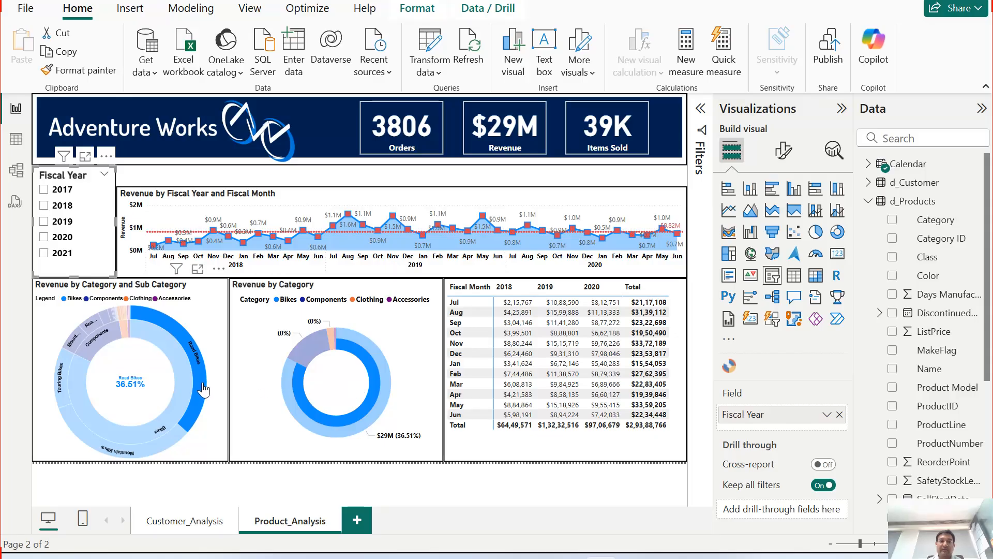
mouse_move(204, 389)
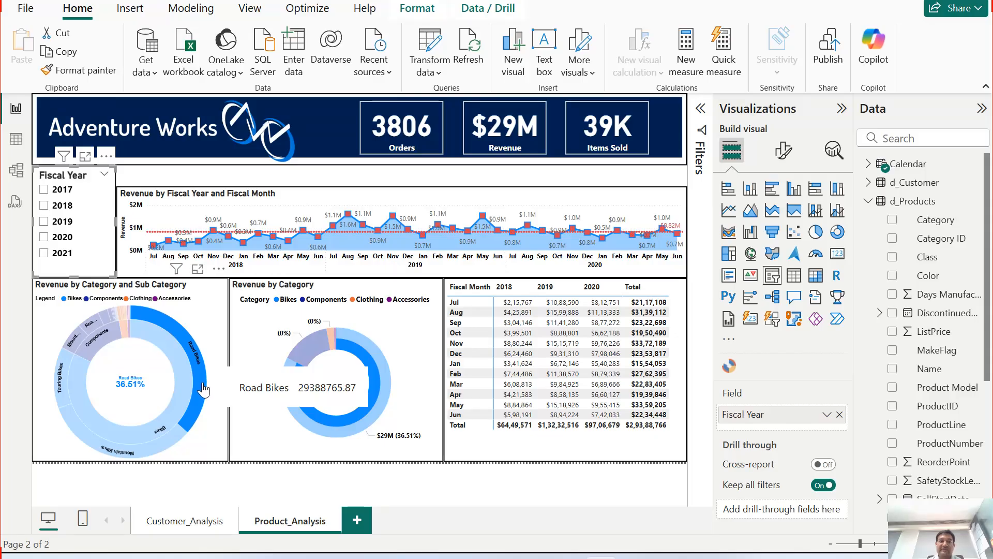
click(61, 238)
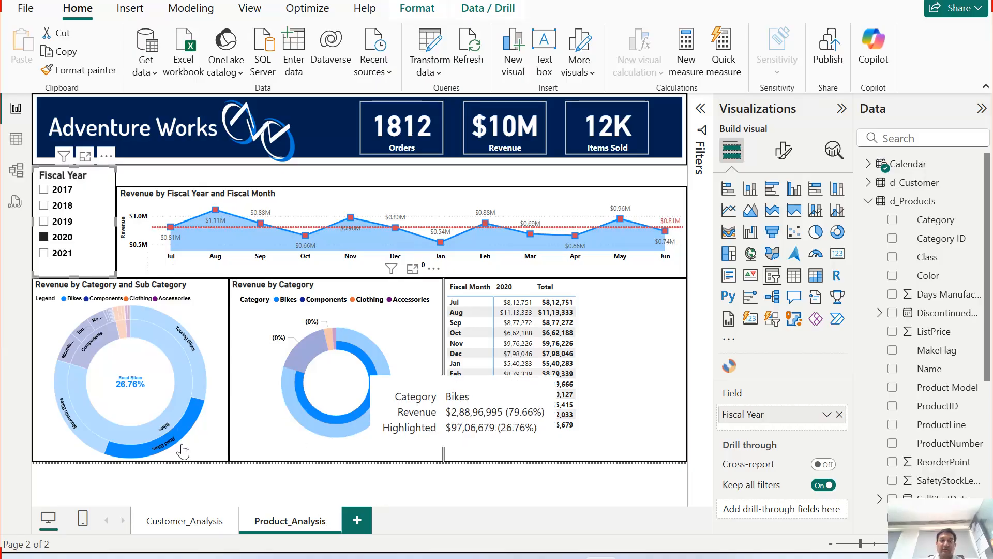
click(85, 440)
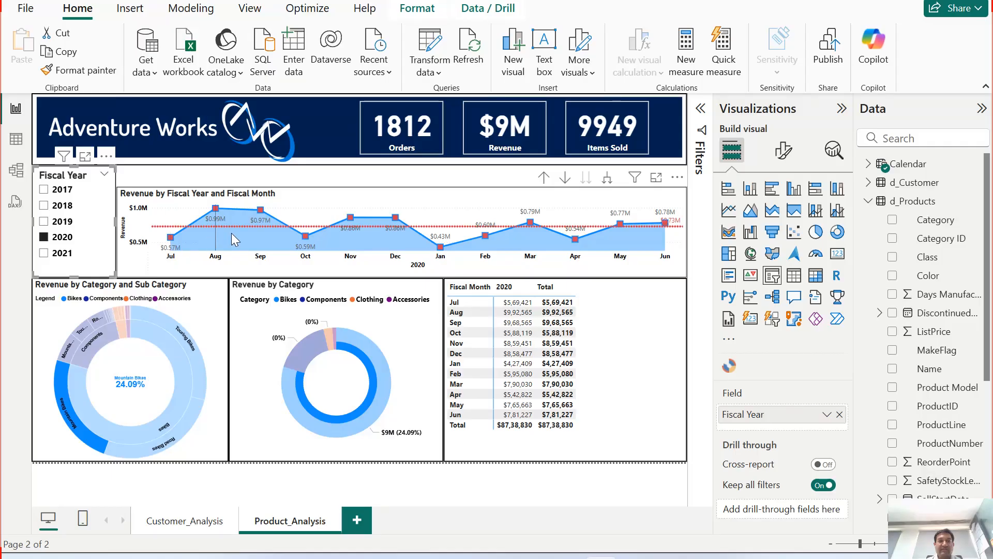
mouse_move(178, 240)
mouse_move(208, 239)
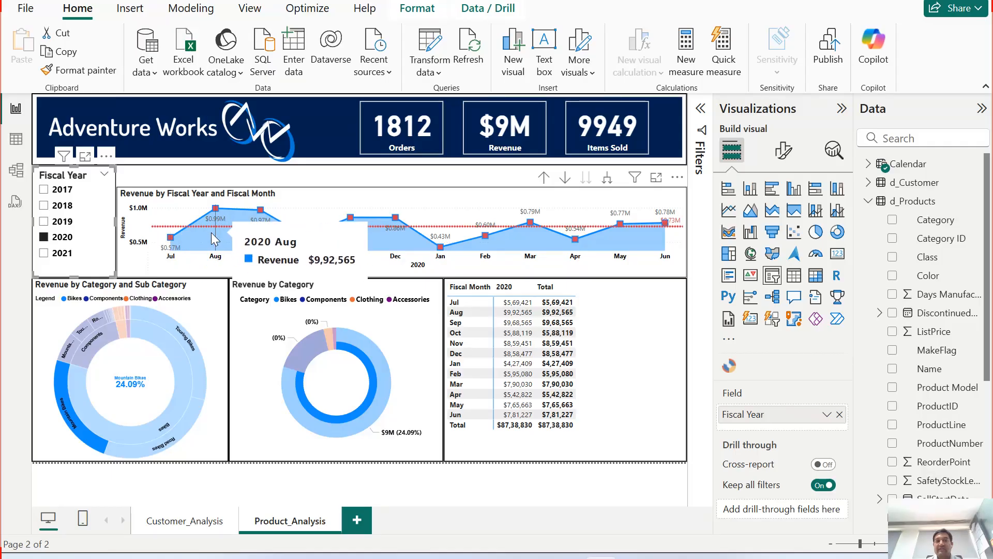
mouse_move(259, 237)
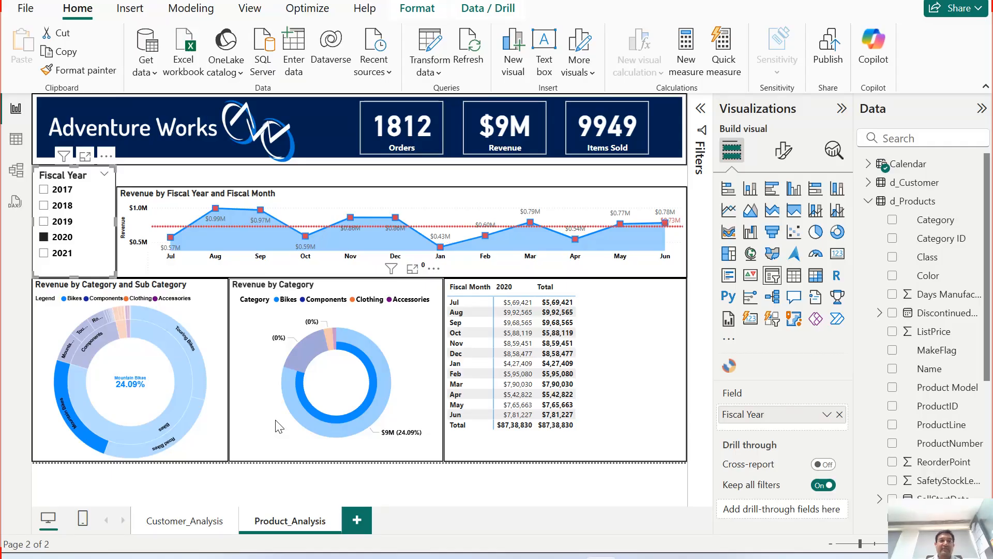
click(57, 222)
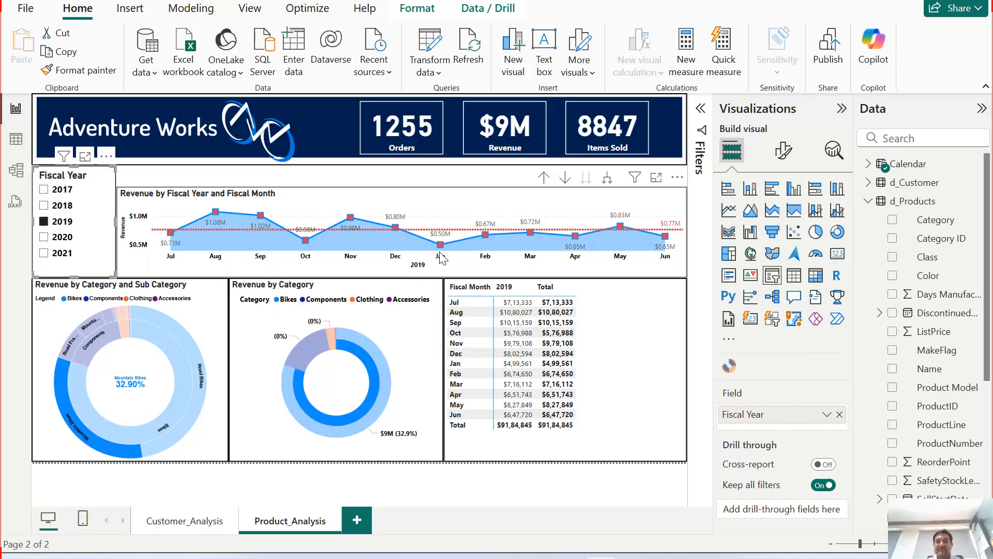
Step: Clear the Fiscal Year slicer selection so the page shows all years again
mouse_move(579, 254)
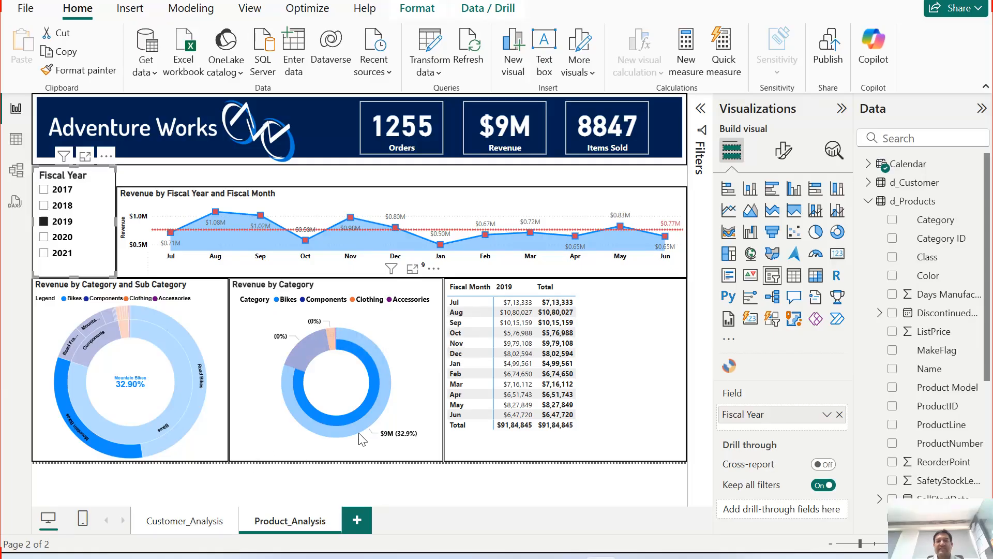
mouse_move(110, 457)
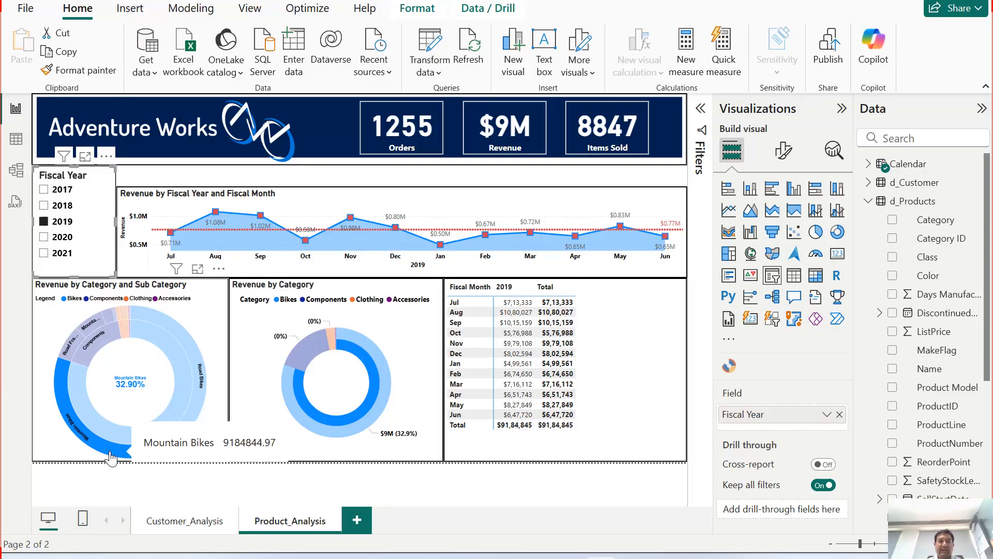
click(90, 176)
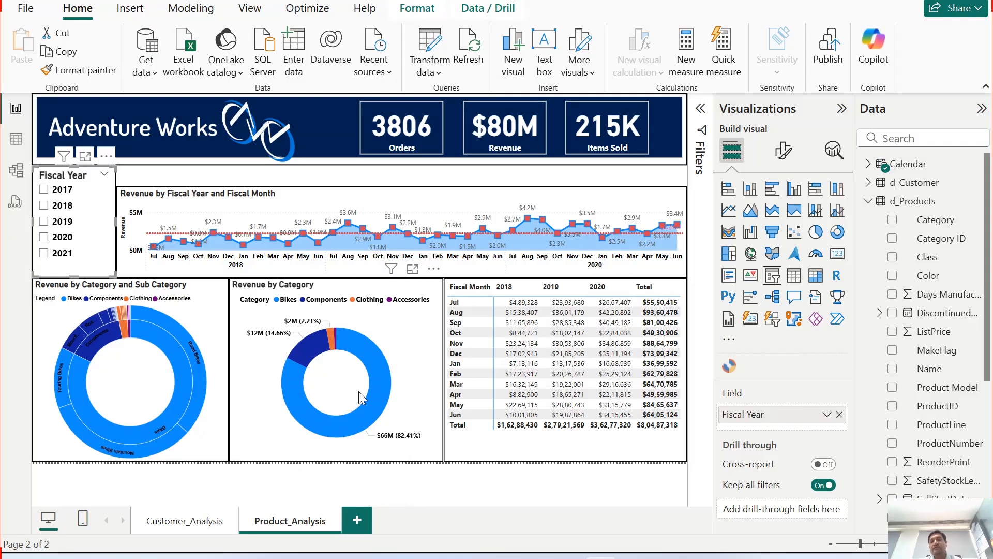
Step: Select the Sunburst visual, view the Revenue by Category donut chart in focus mode, and return to the report
mouse_move(382, 382)
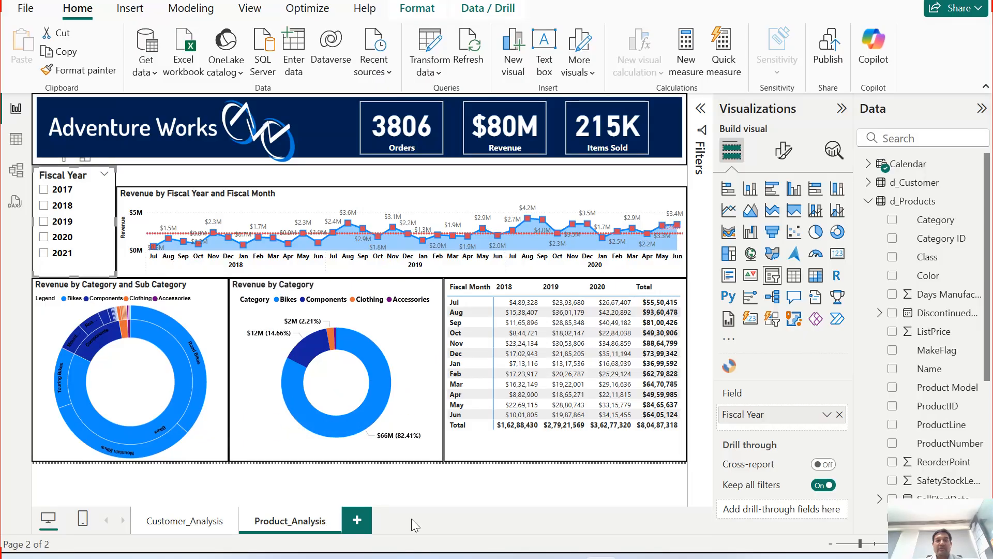
mouse_move(197, 355)
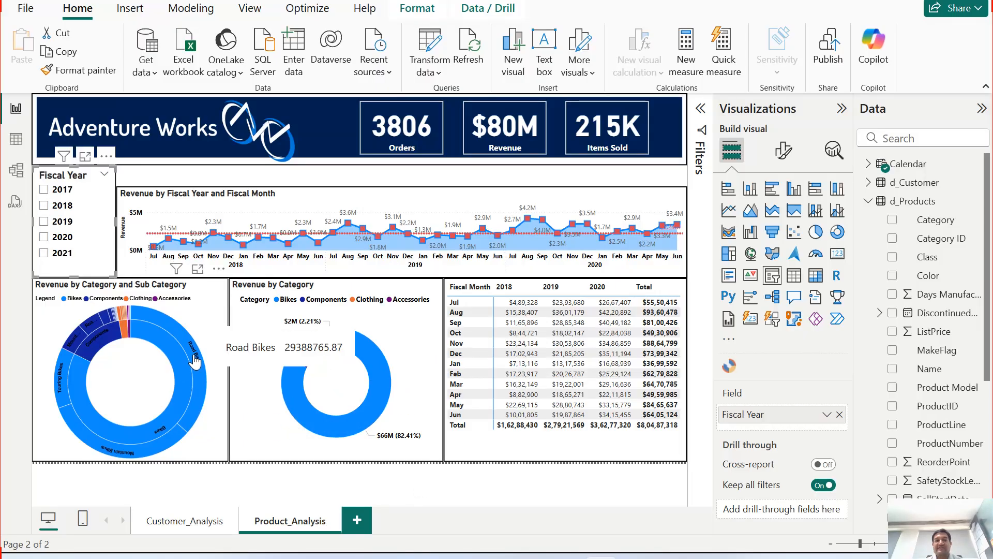
click(203, 277)
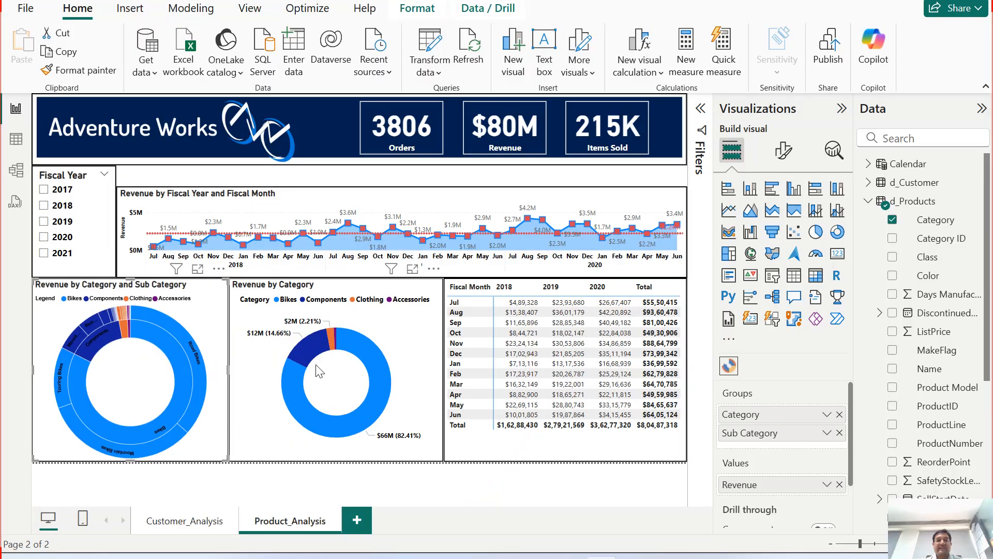
click(412, 270)
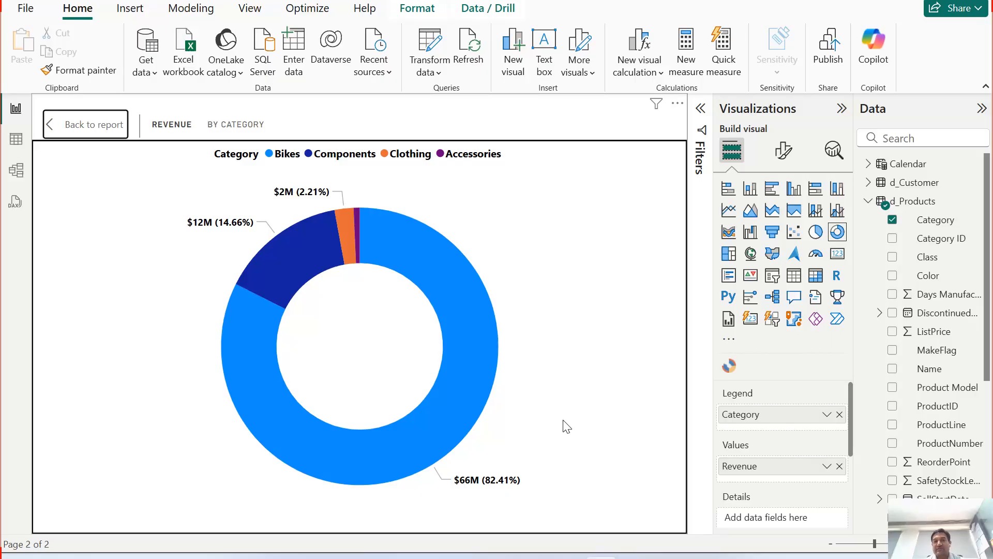
ctrl+click(83, 133)
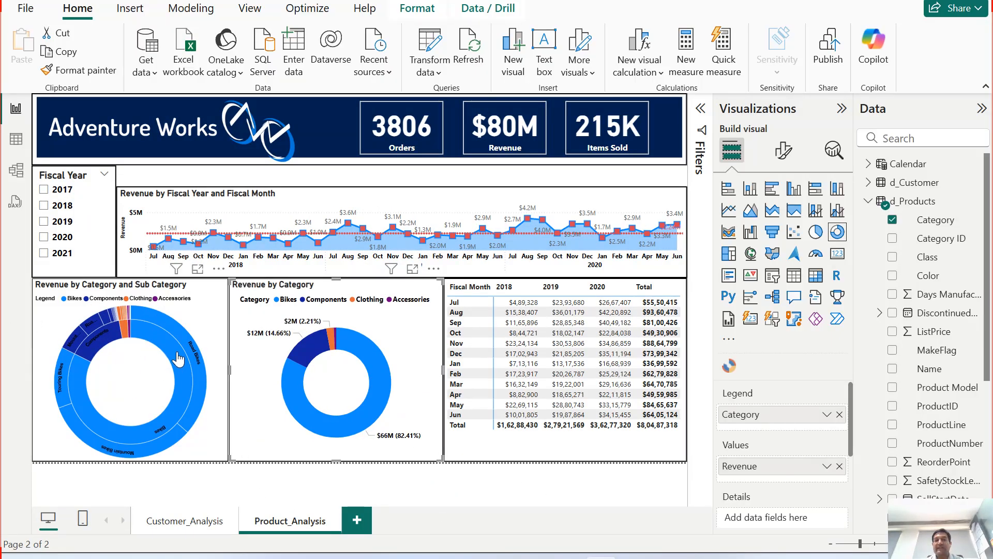
Step: Browse the f_Items table's fields and column folder, and inspect the donut chart's slice tooltips
mouse_move(182, 339)
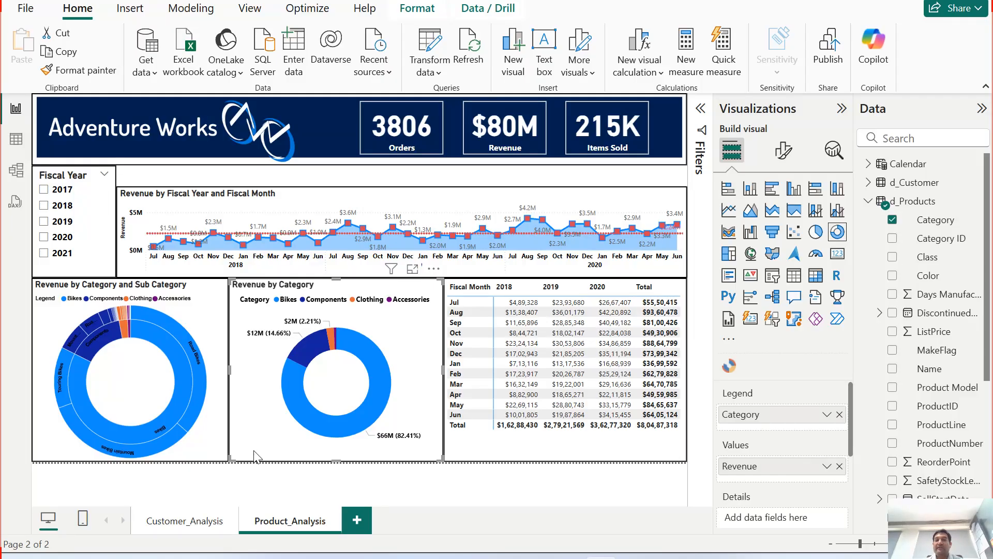
scroll(925, 393, down, 1)
scroll(925, 362, up, 2)
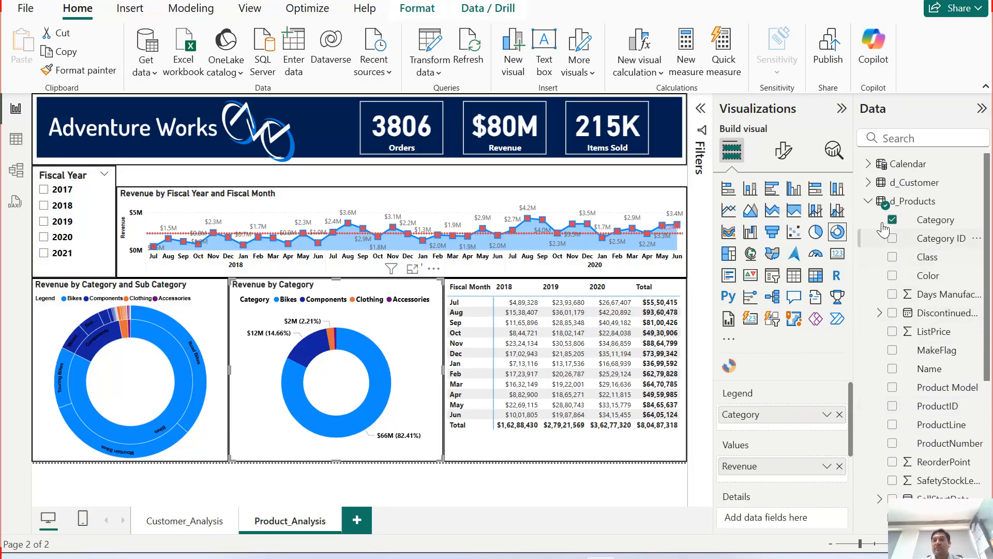
click(869, 202)
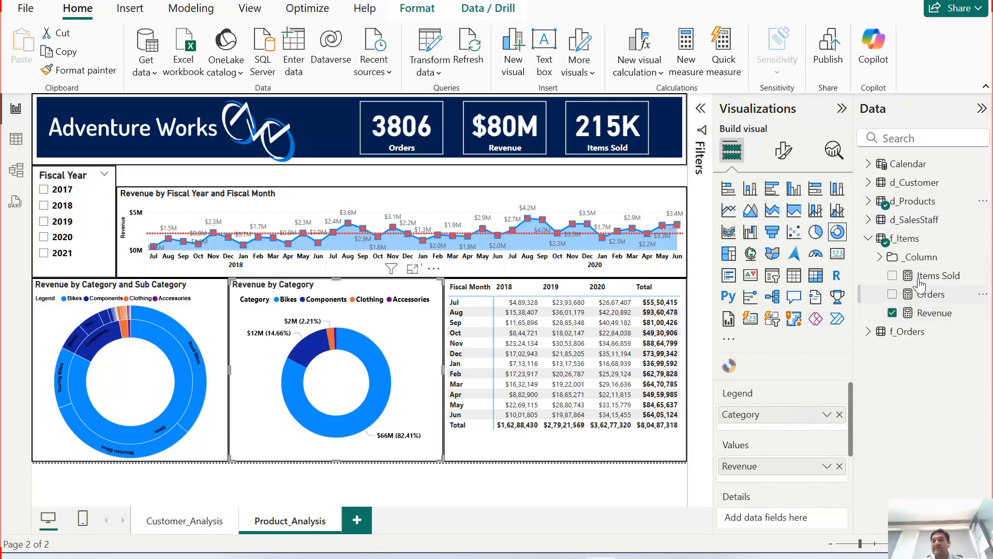
click(881, 258)
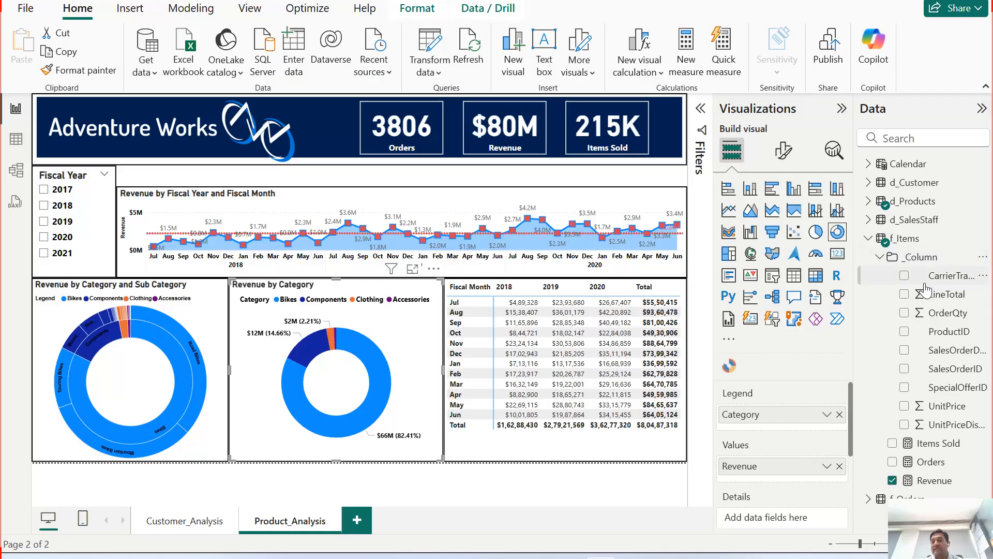
click(881, 258)
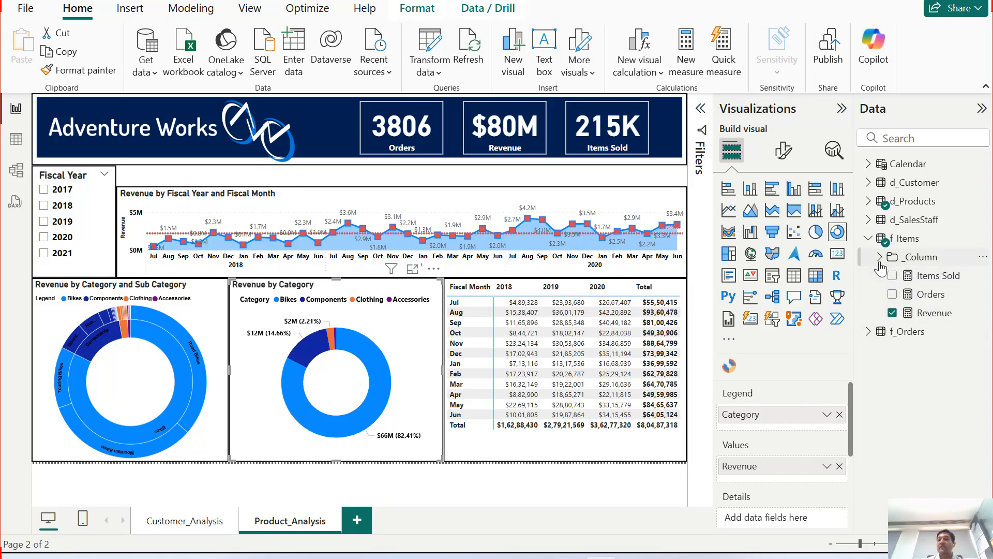
click(921, 257)
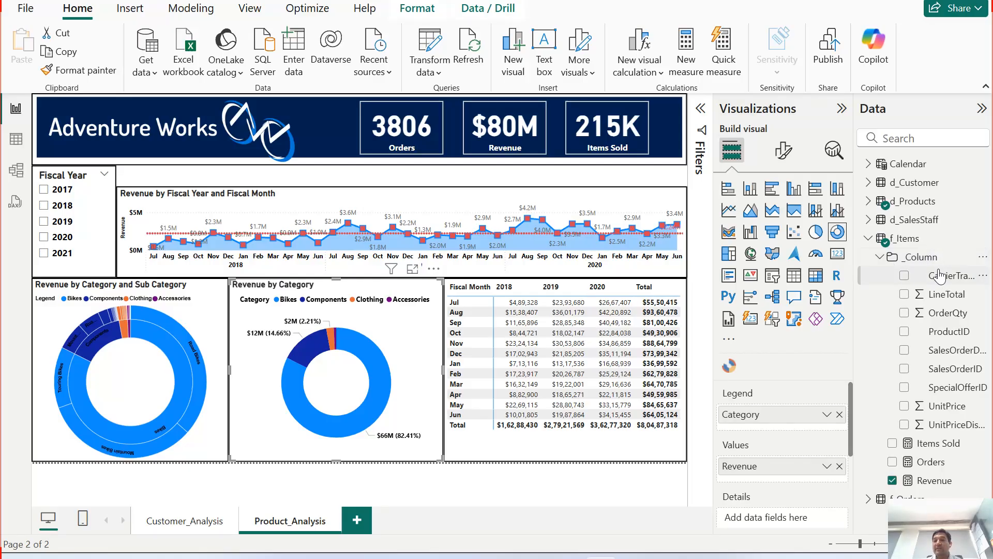
click(880, 258)
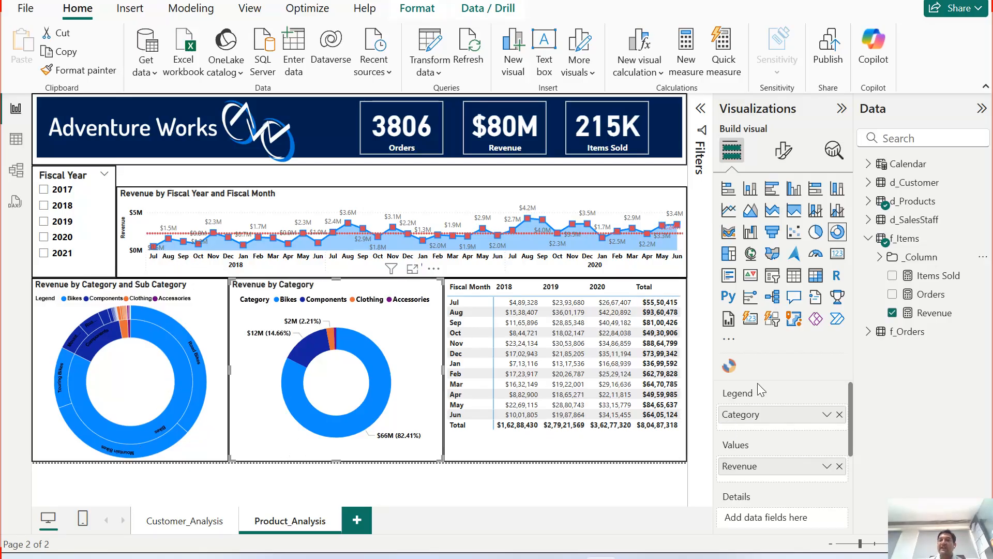
mouse_move(153, 450)
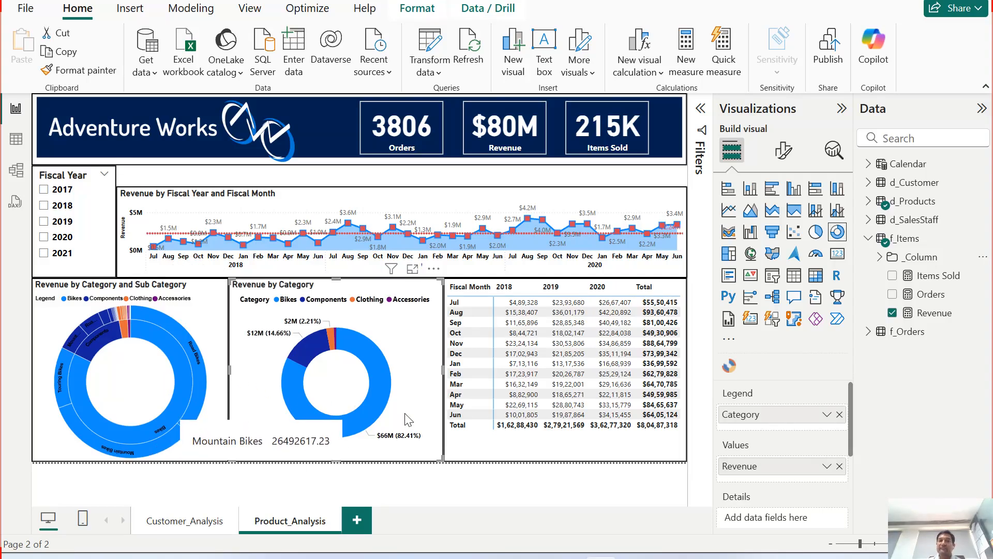
mouse_move(326, 417)
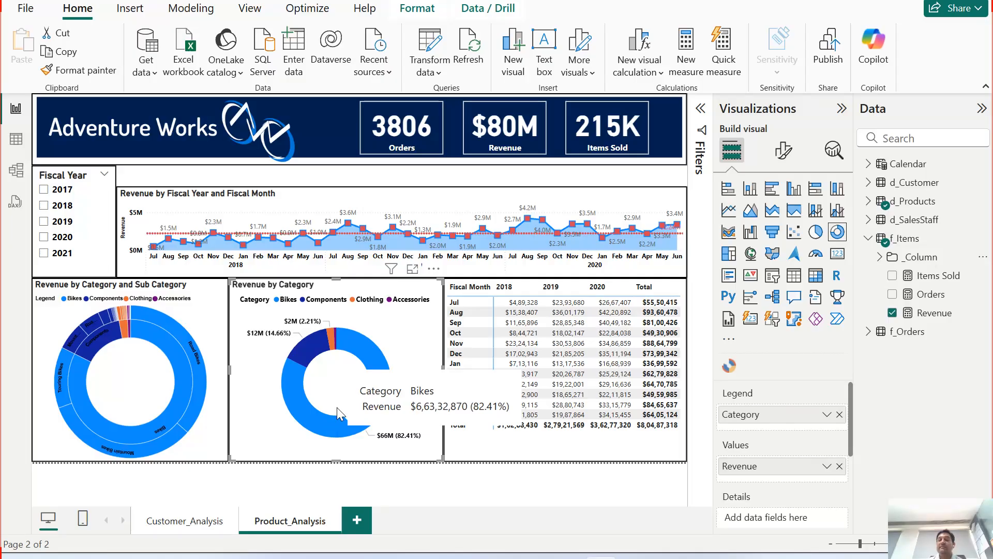